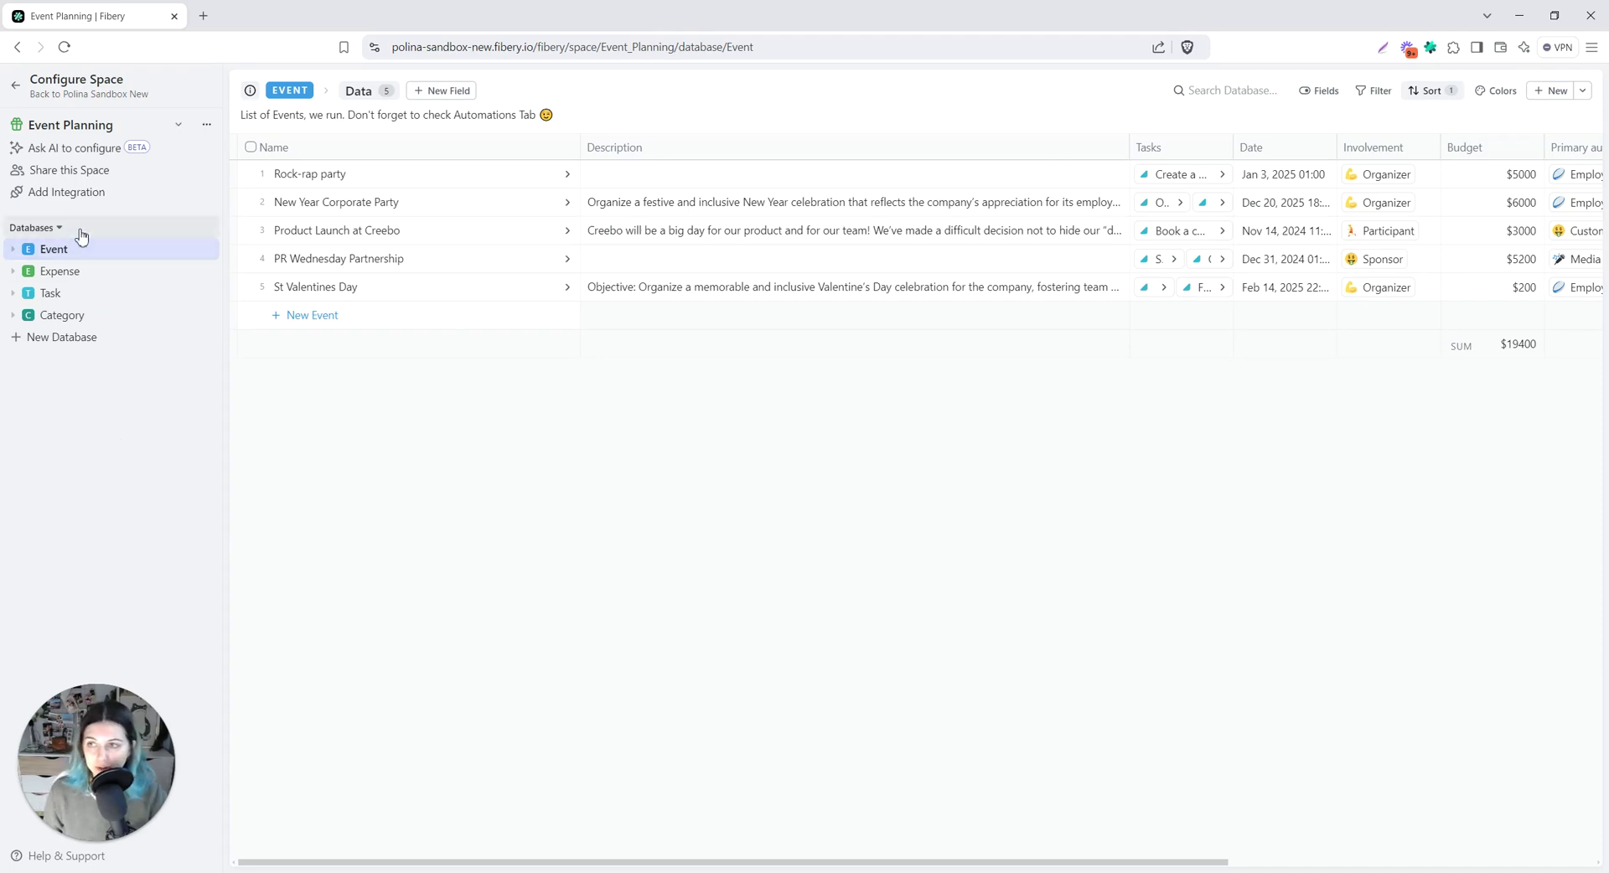
- Look through the Task, Expense and Category databases of the Event Planning space
{"action": "left_click", "coordinate": [52, 293]}
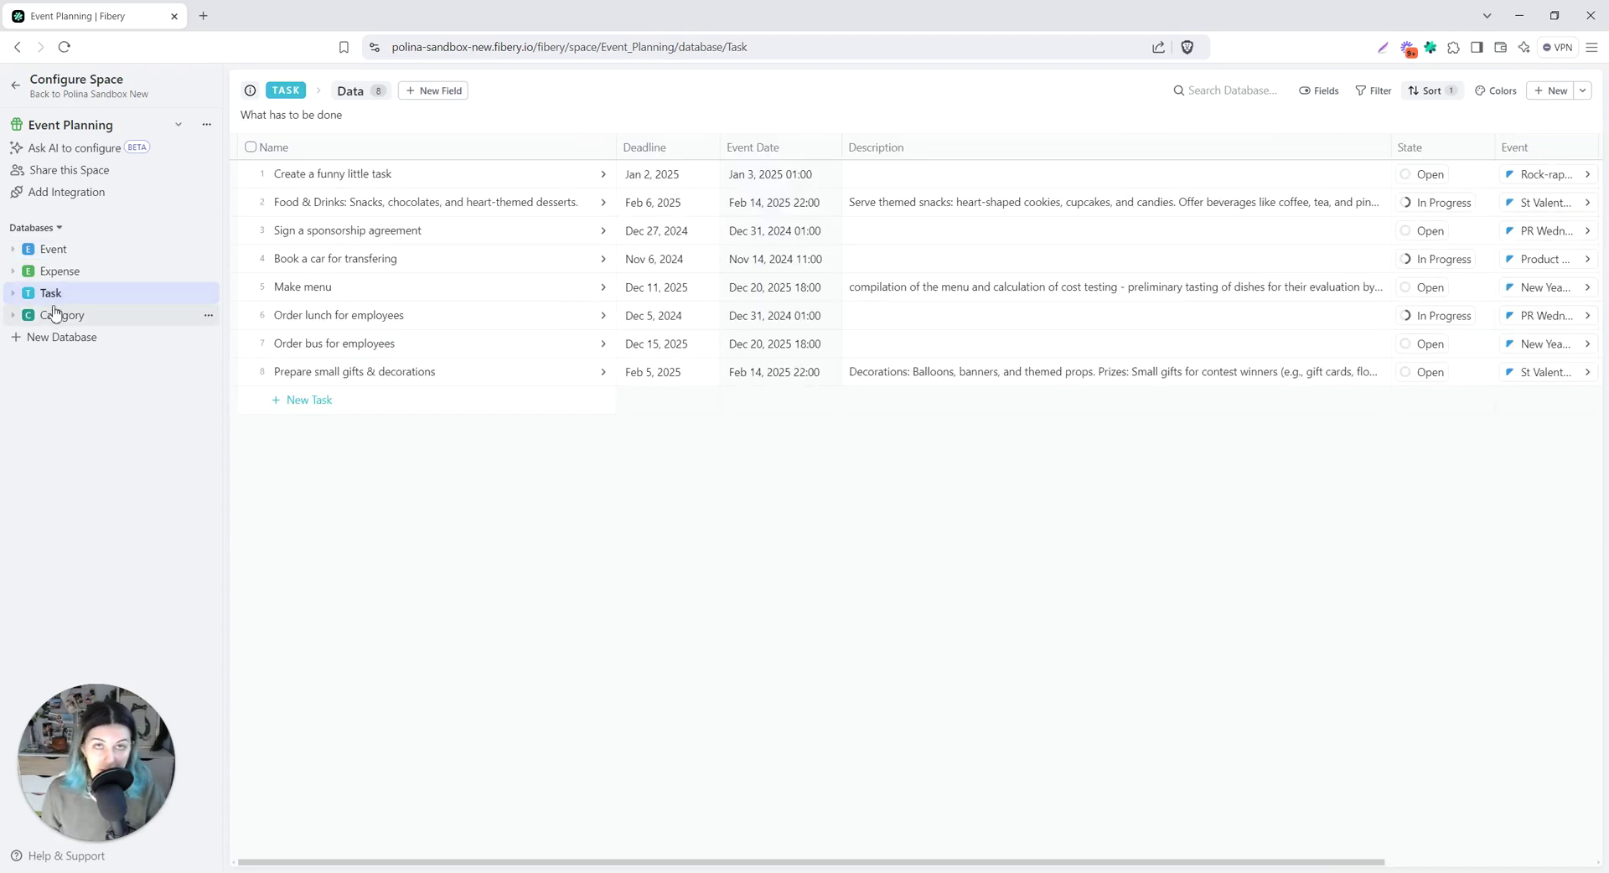
{"action": "left_click", "coordinate": [83, 275]}
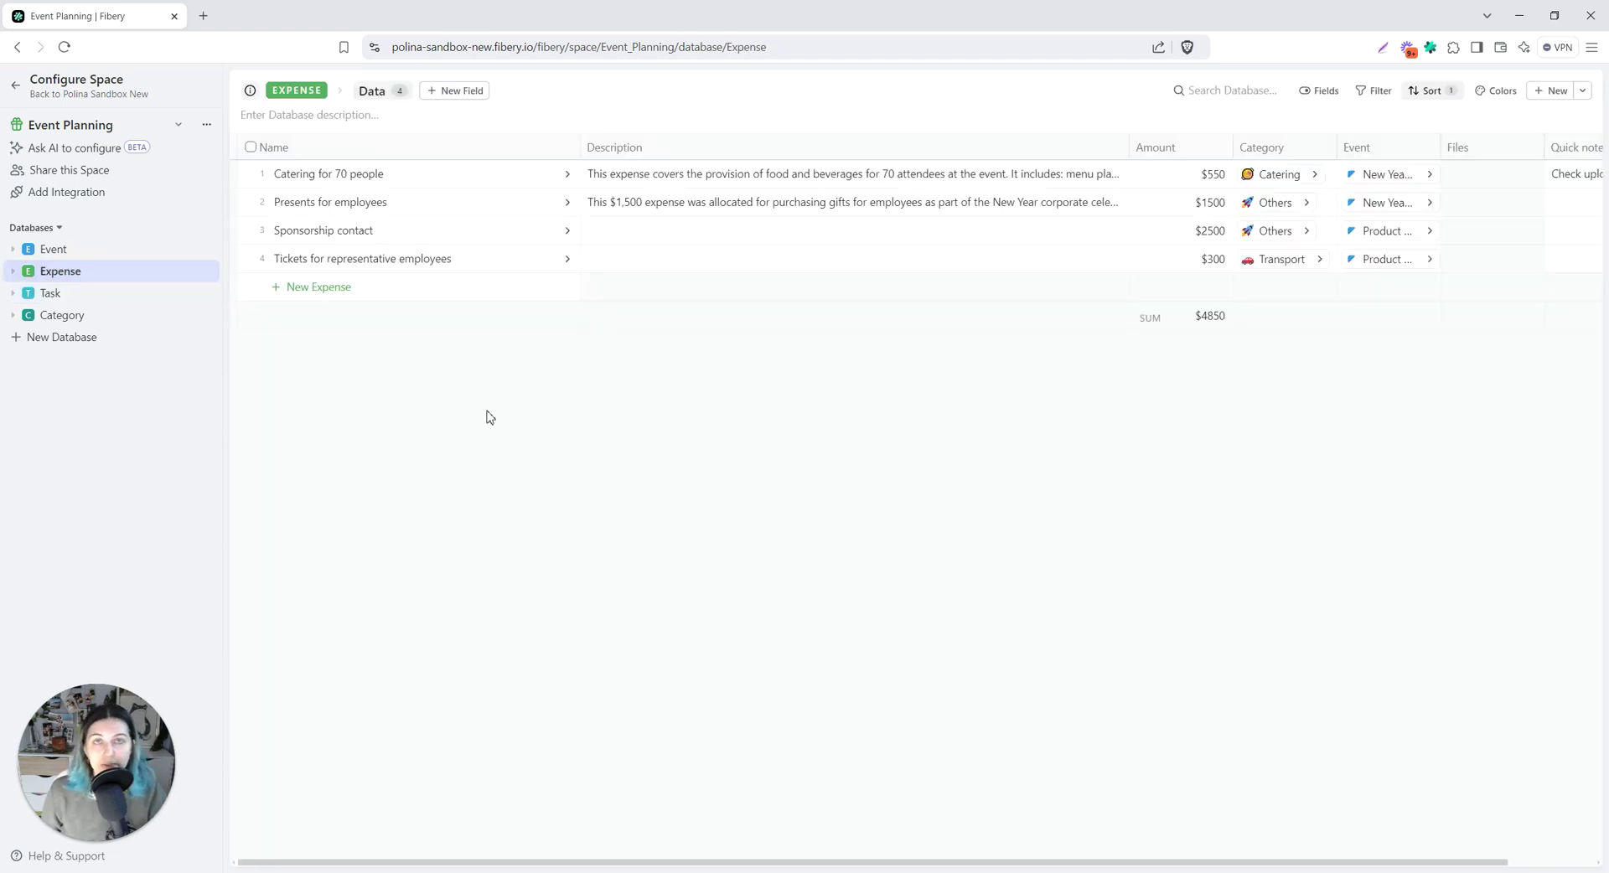
{"action": "left_click", "coordinate": [83, 318]}
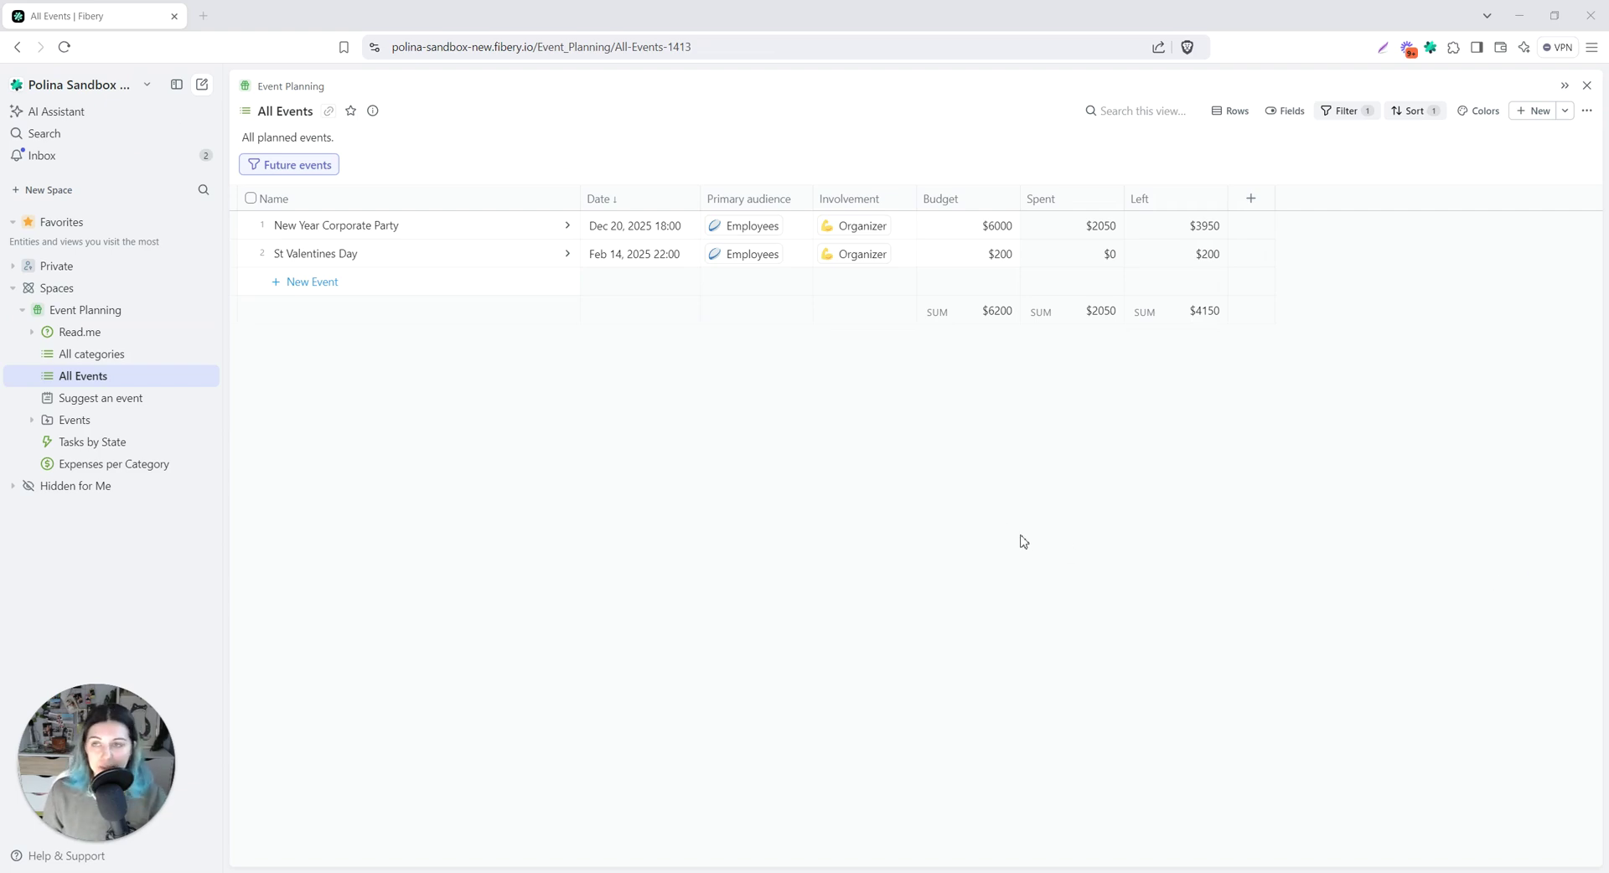
- Switch off the Future events filter in All Events and inspect the options of the Primary audience and Involvement fields
{"action": "left_click", "coordinate": [306, 165]}
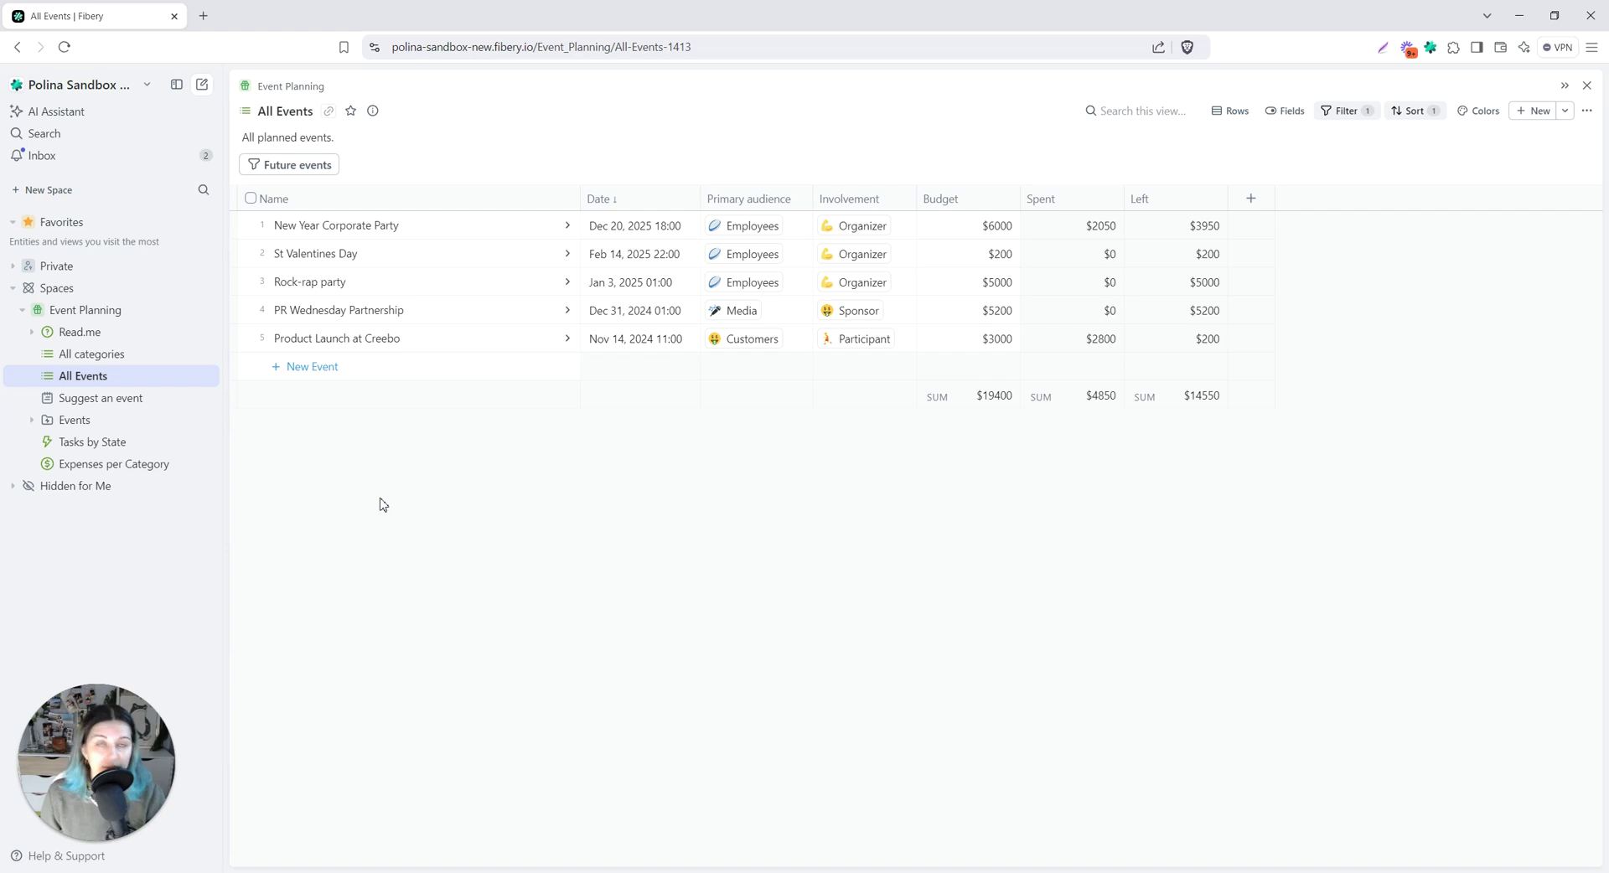
{"action": "left_click", "coordinate": [746, 200]}
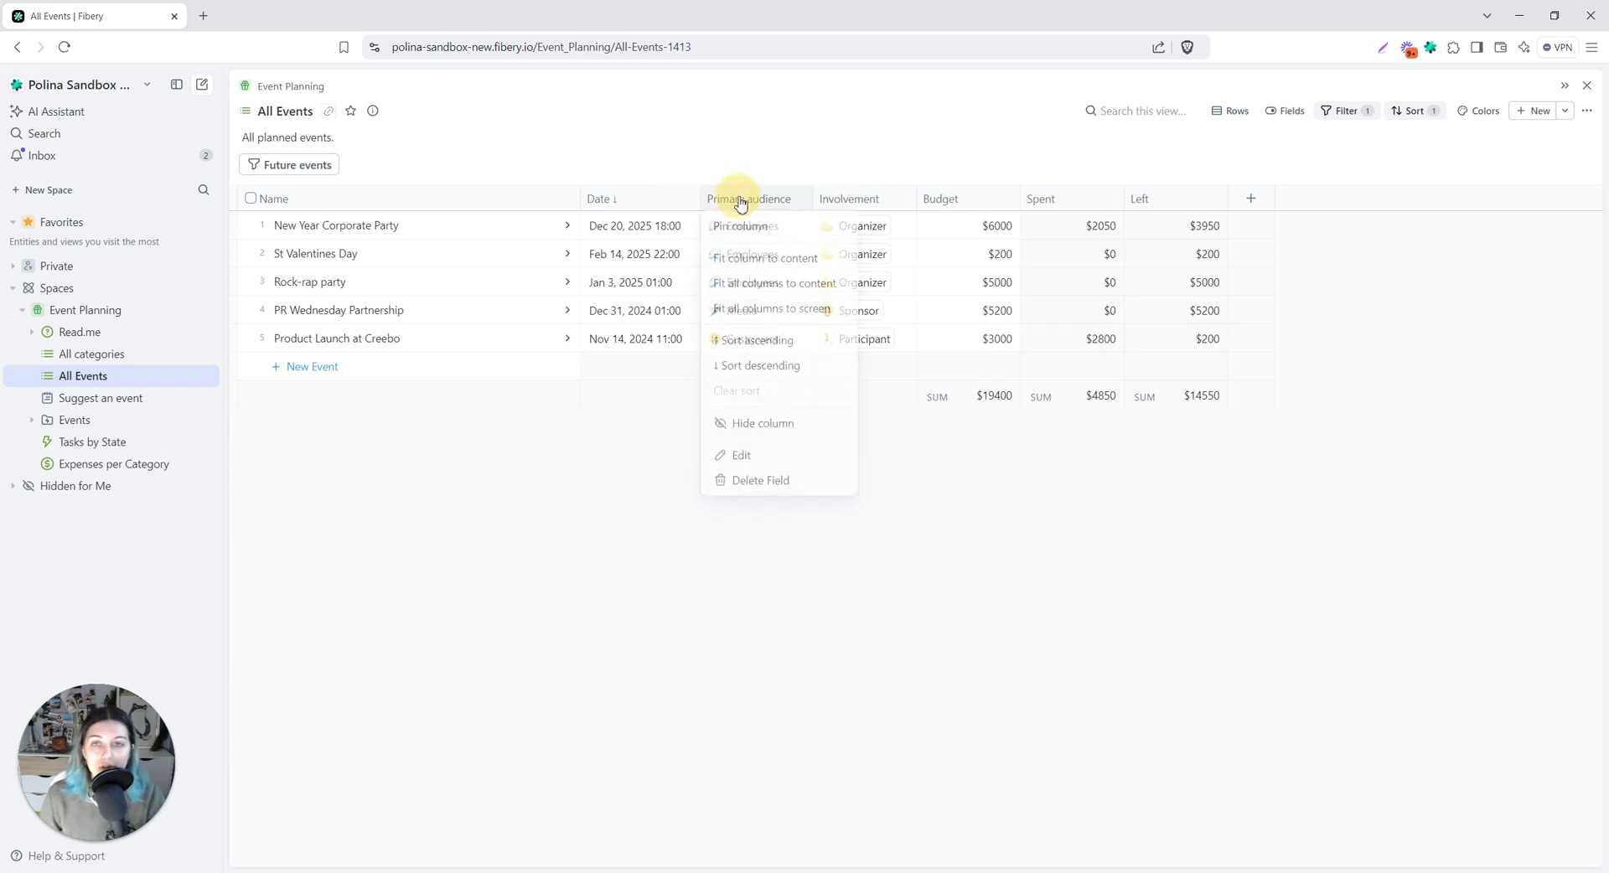
{"action": "left_click", "coordinate": [741, 455]}
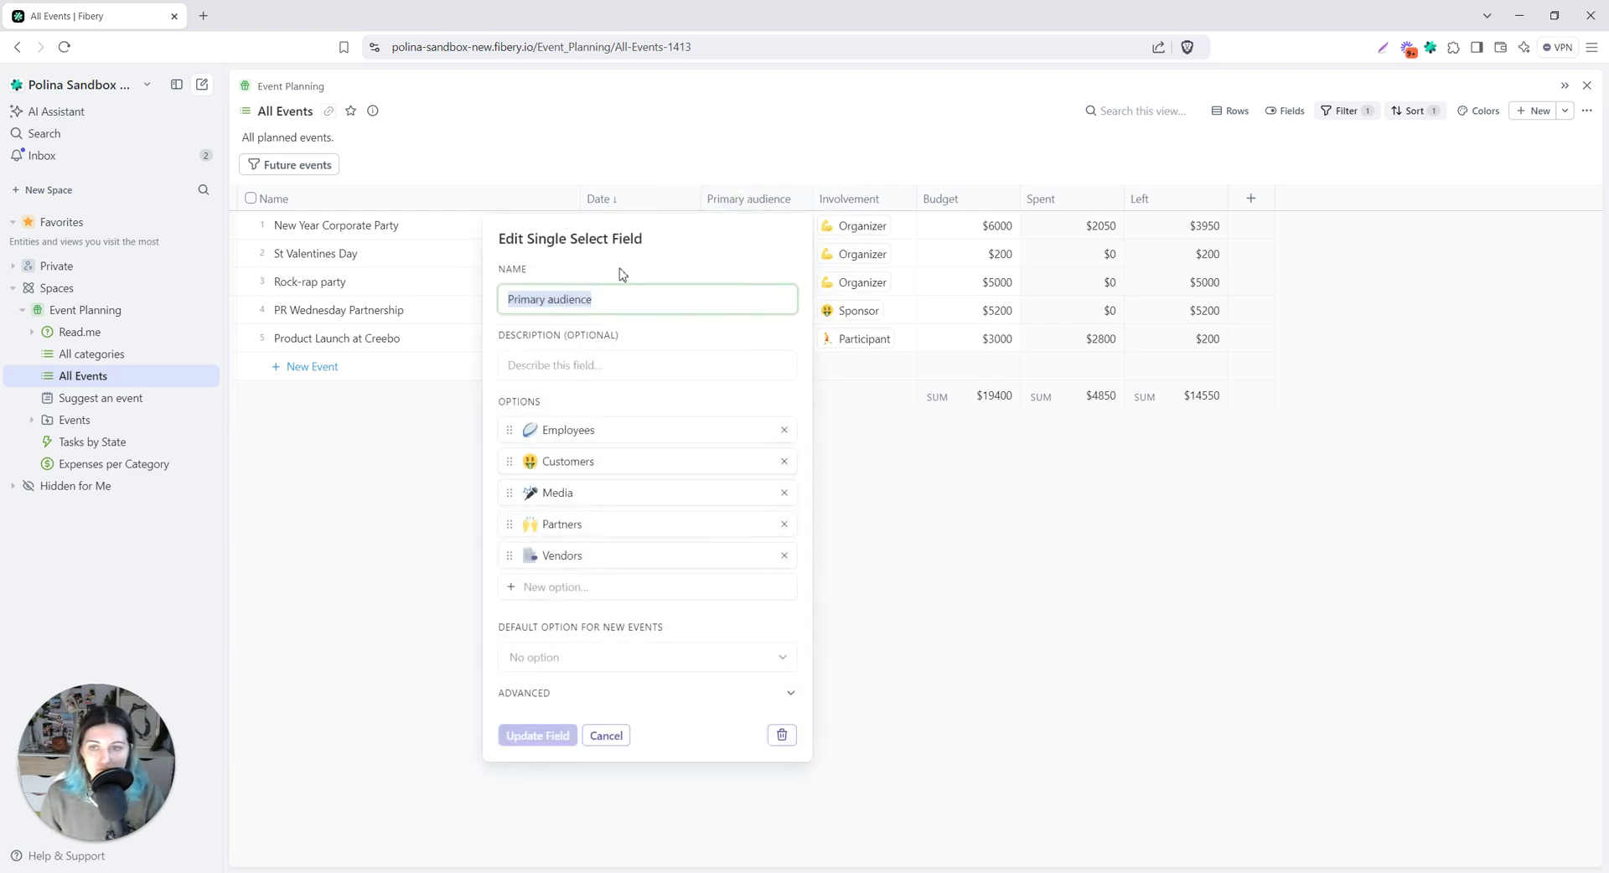
{"action": "left_click", "coordinate": [603, 736]}
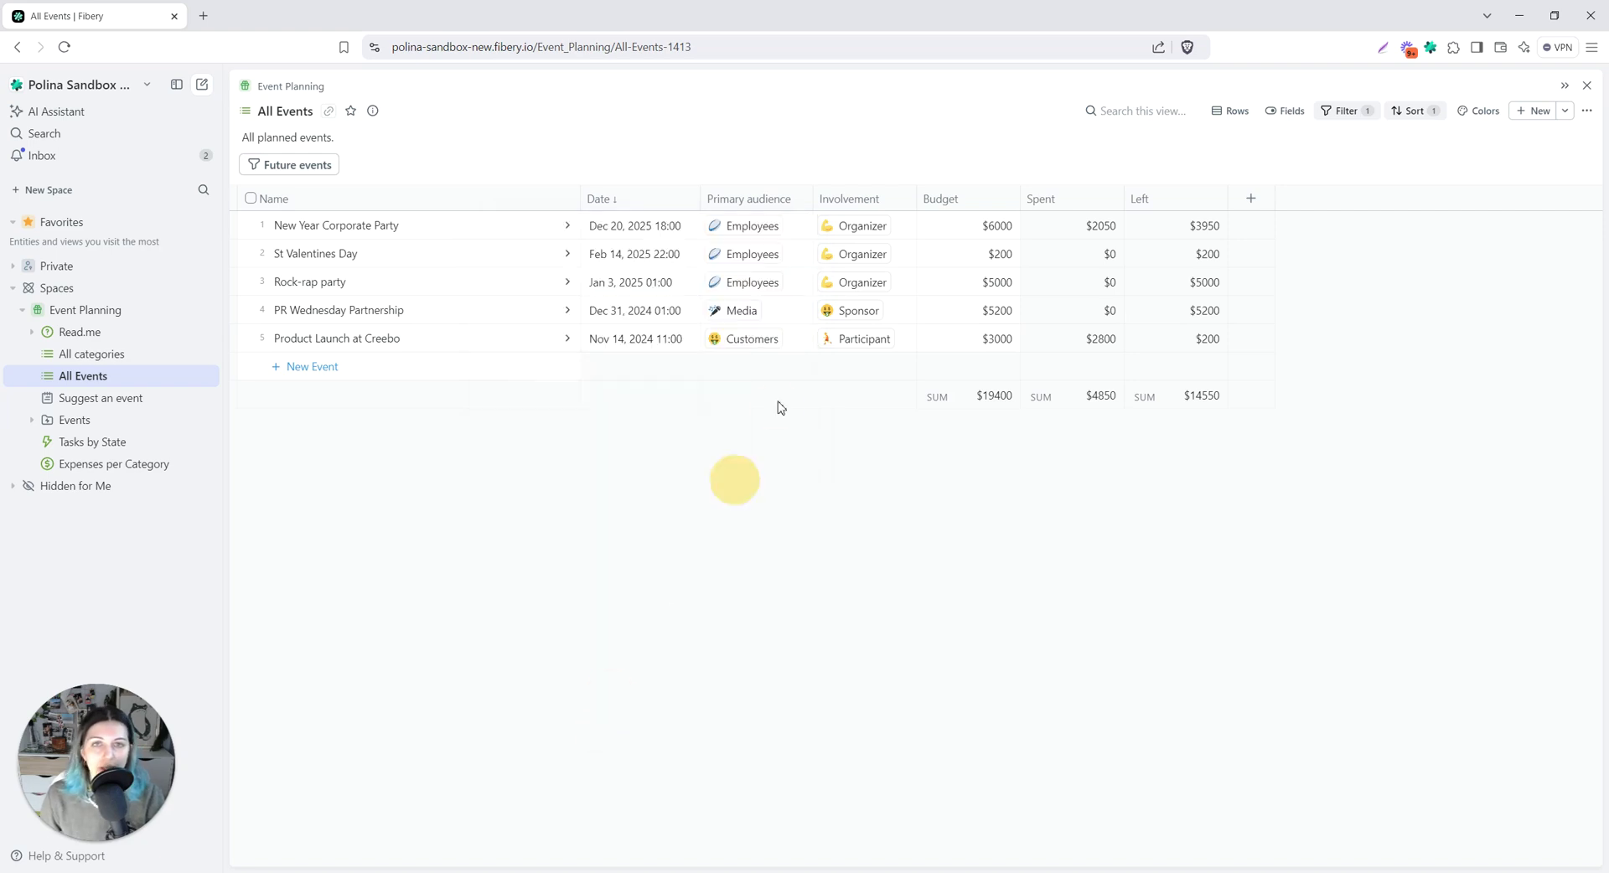
{"action": "left_click", "coordinate": [848, 199]}
{"action": "left_click", "coordinate": [857, 455]}
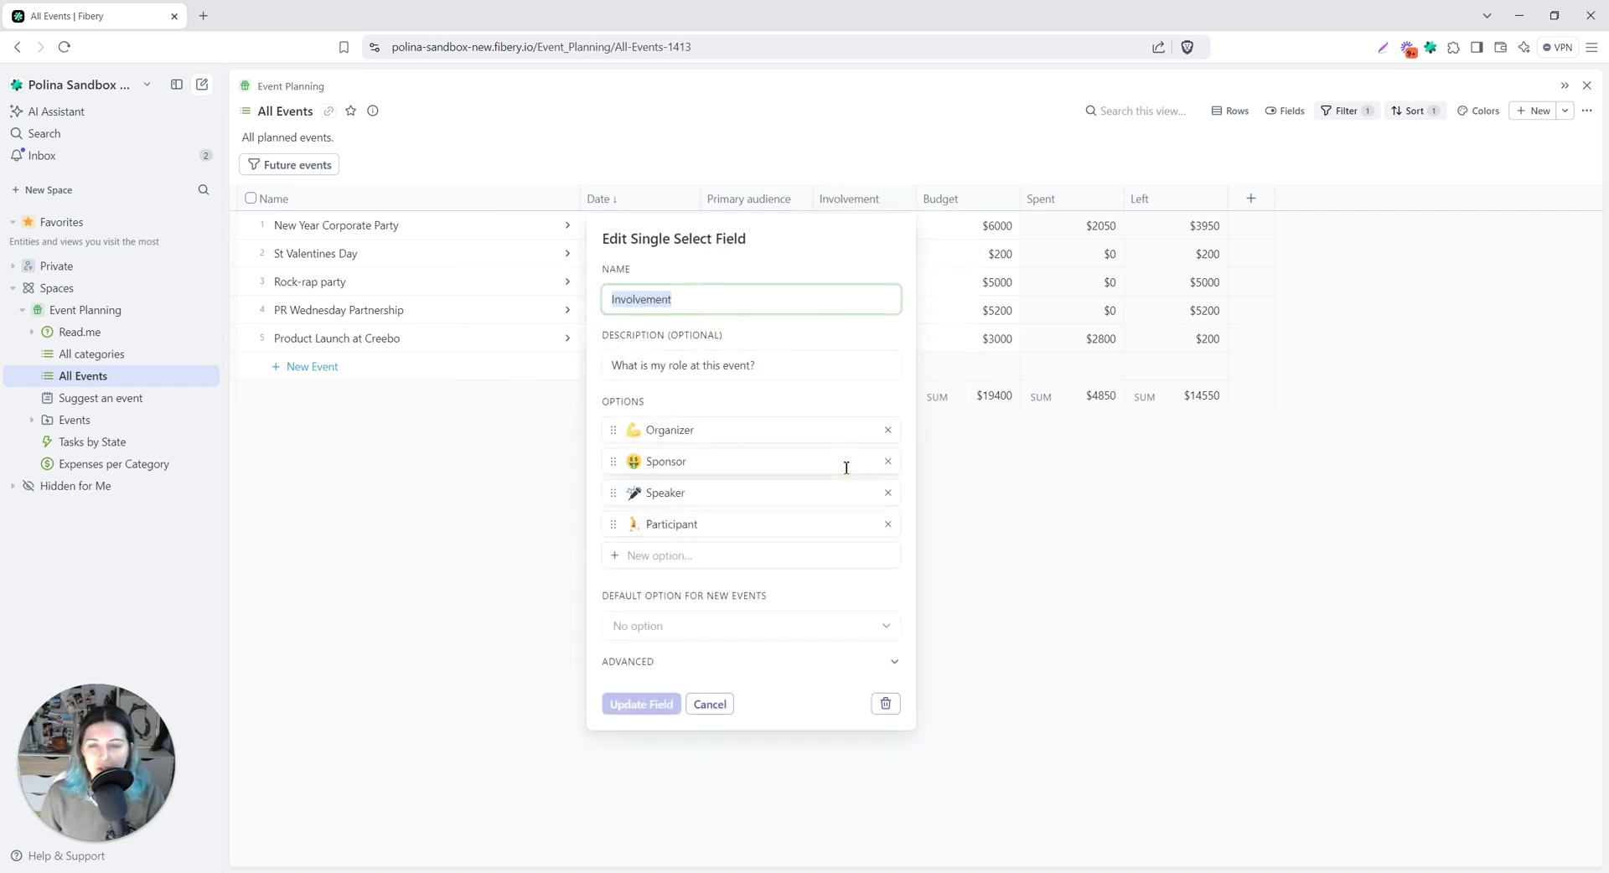
{"action": "left_click", "coordinate": [721, 707]}
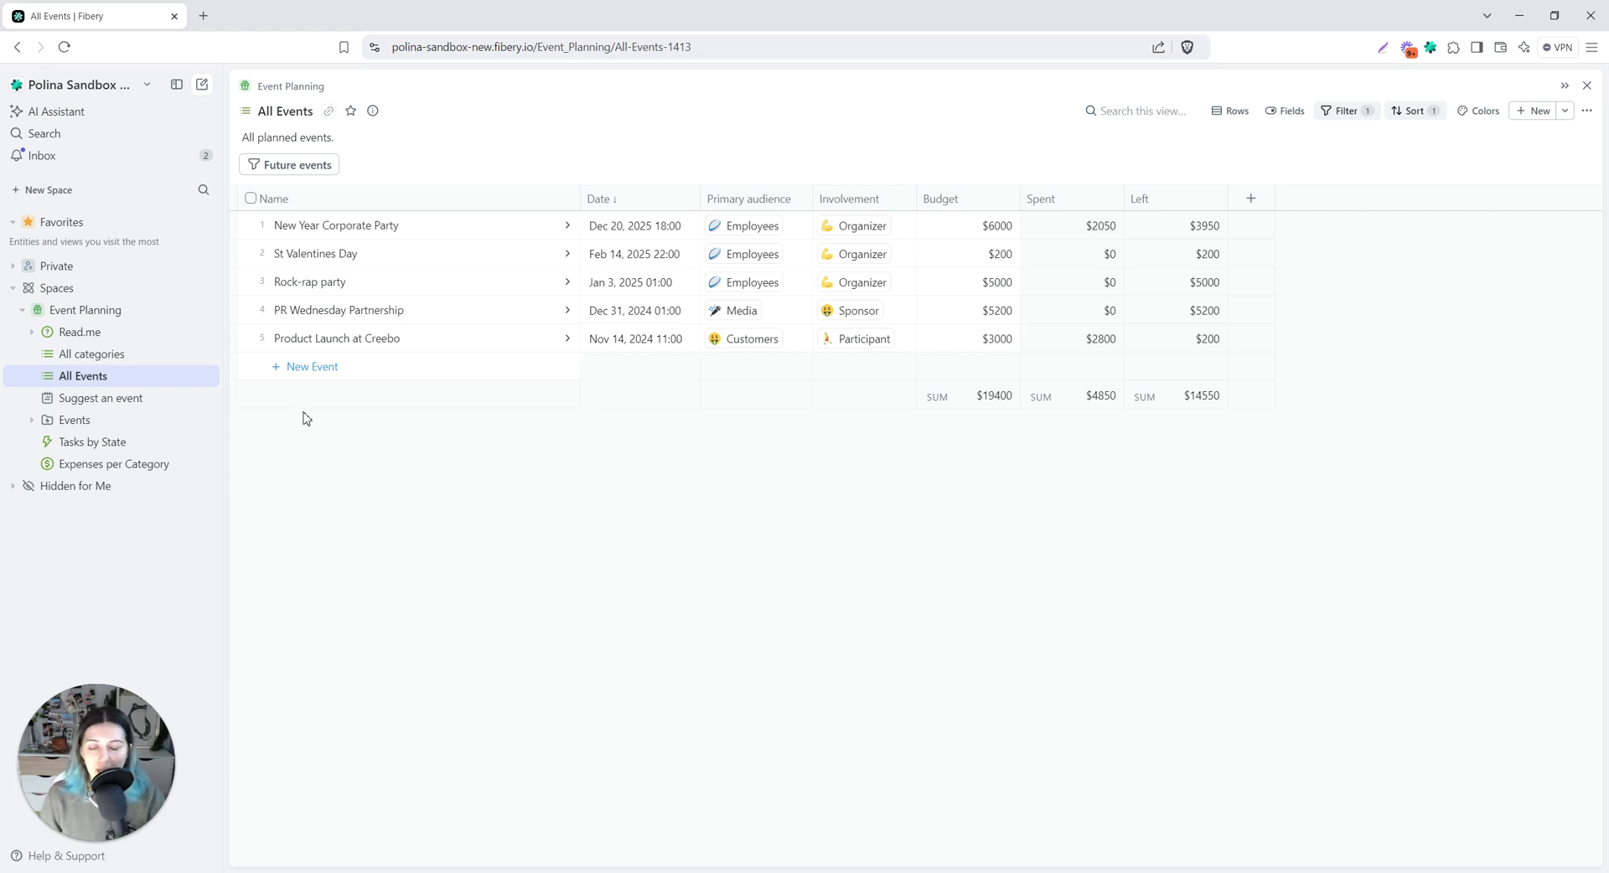
- Switch the Future events filter back on and inspect its condition and its name and icon settings
{"action": "left_click", "coordinate": [331, 173]}
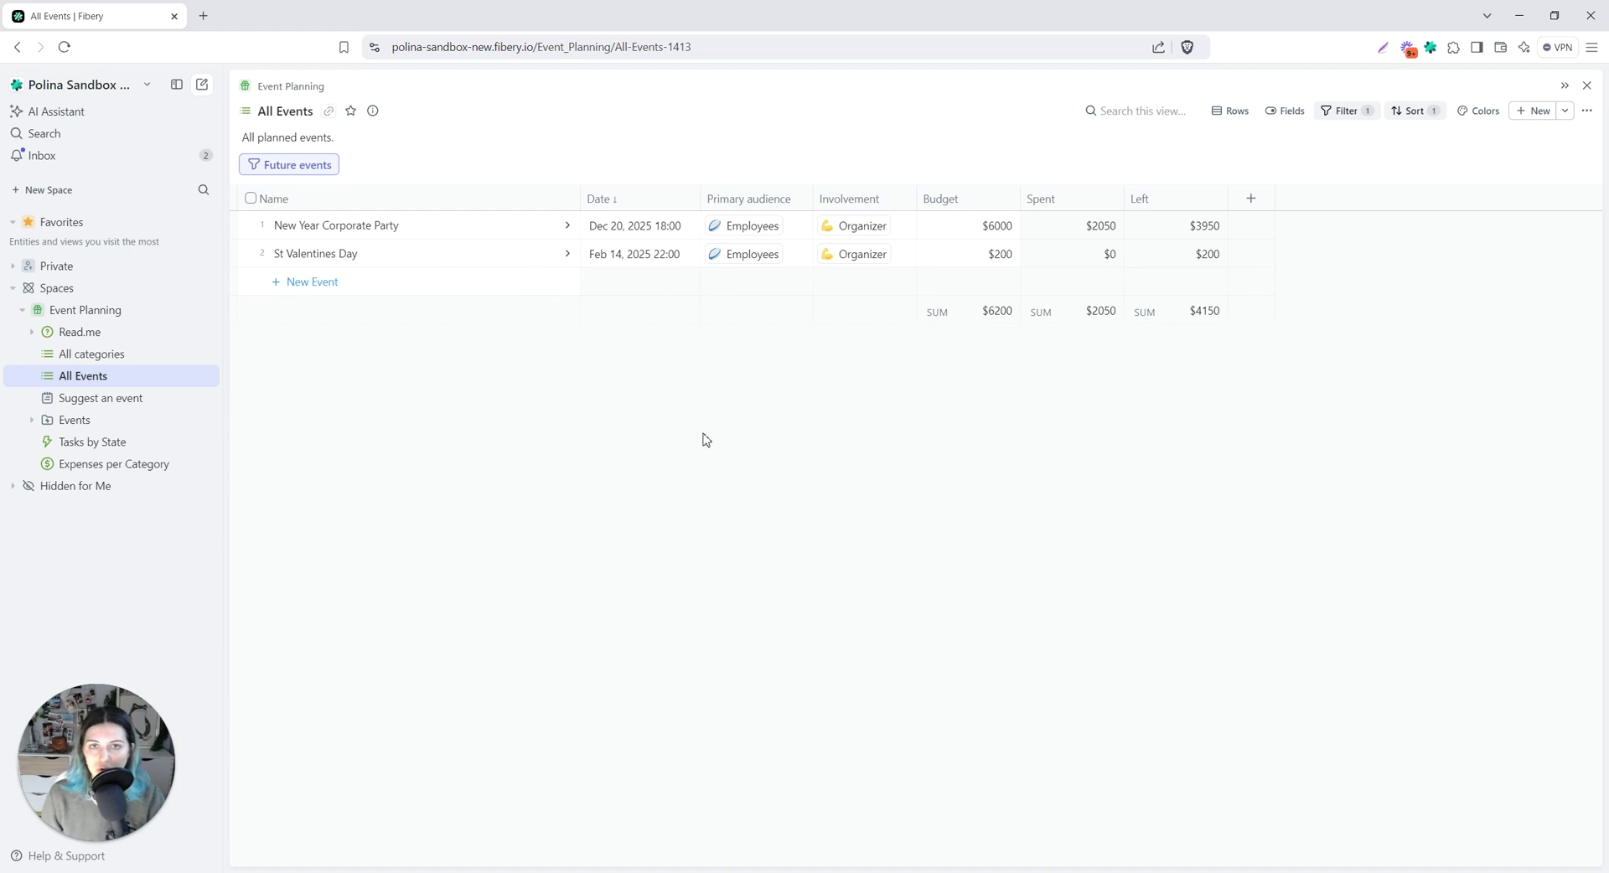
{"action": "left_click", "coordinate": [1353, 116]}
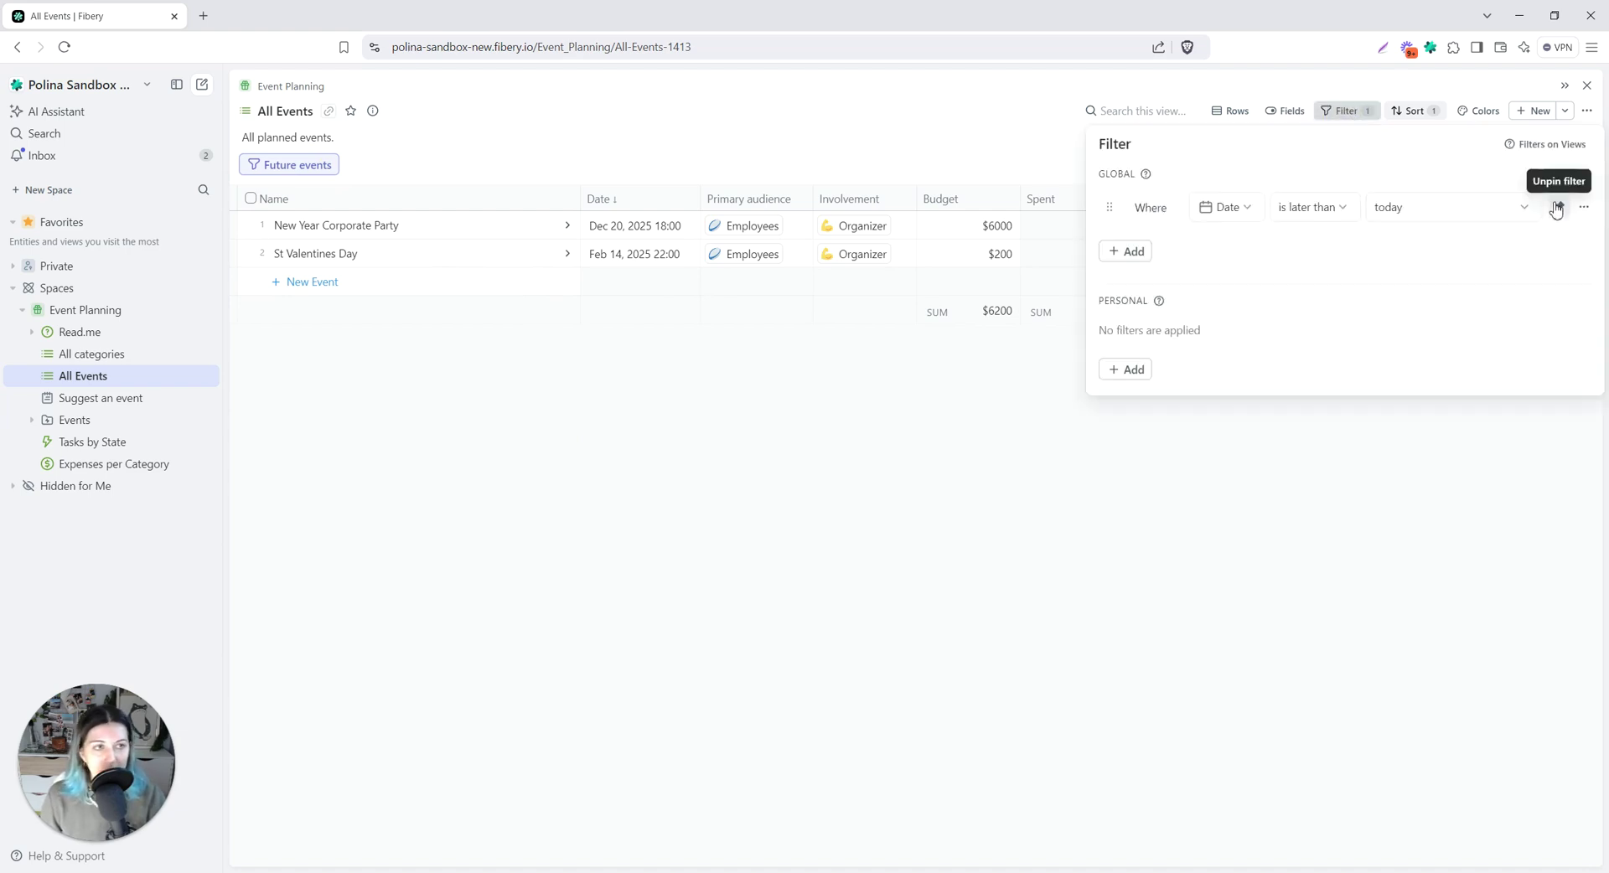
{"action": "left_click", "coordinate": [1583, 207]}
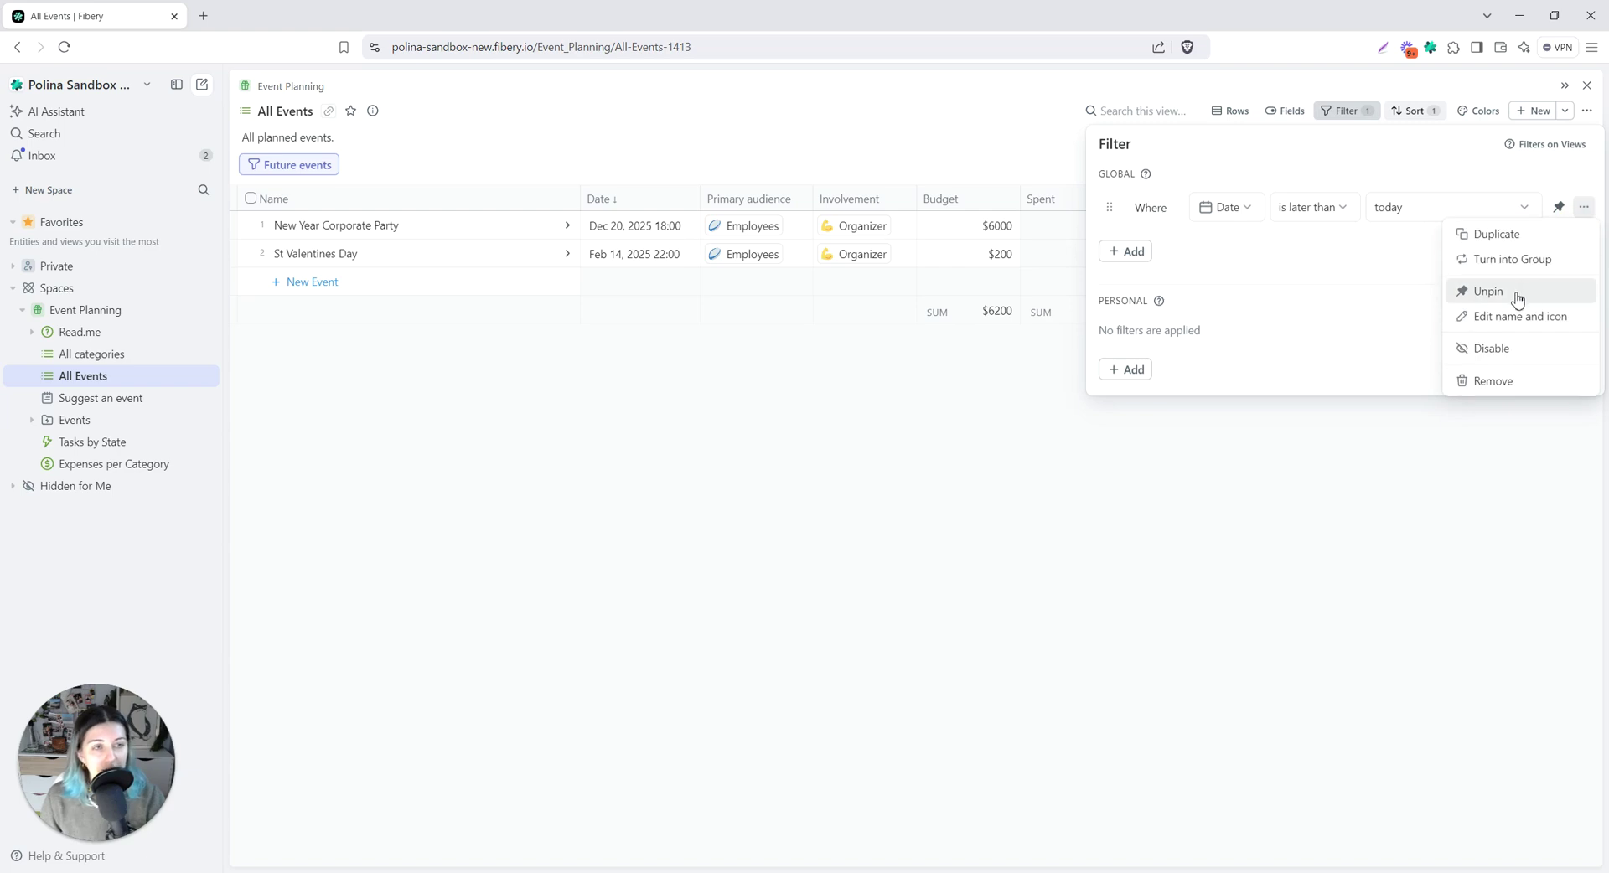
{"action": "left_click", "coordinate": [1509, 316]}
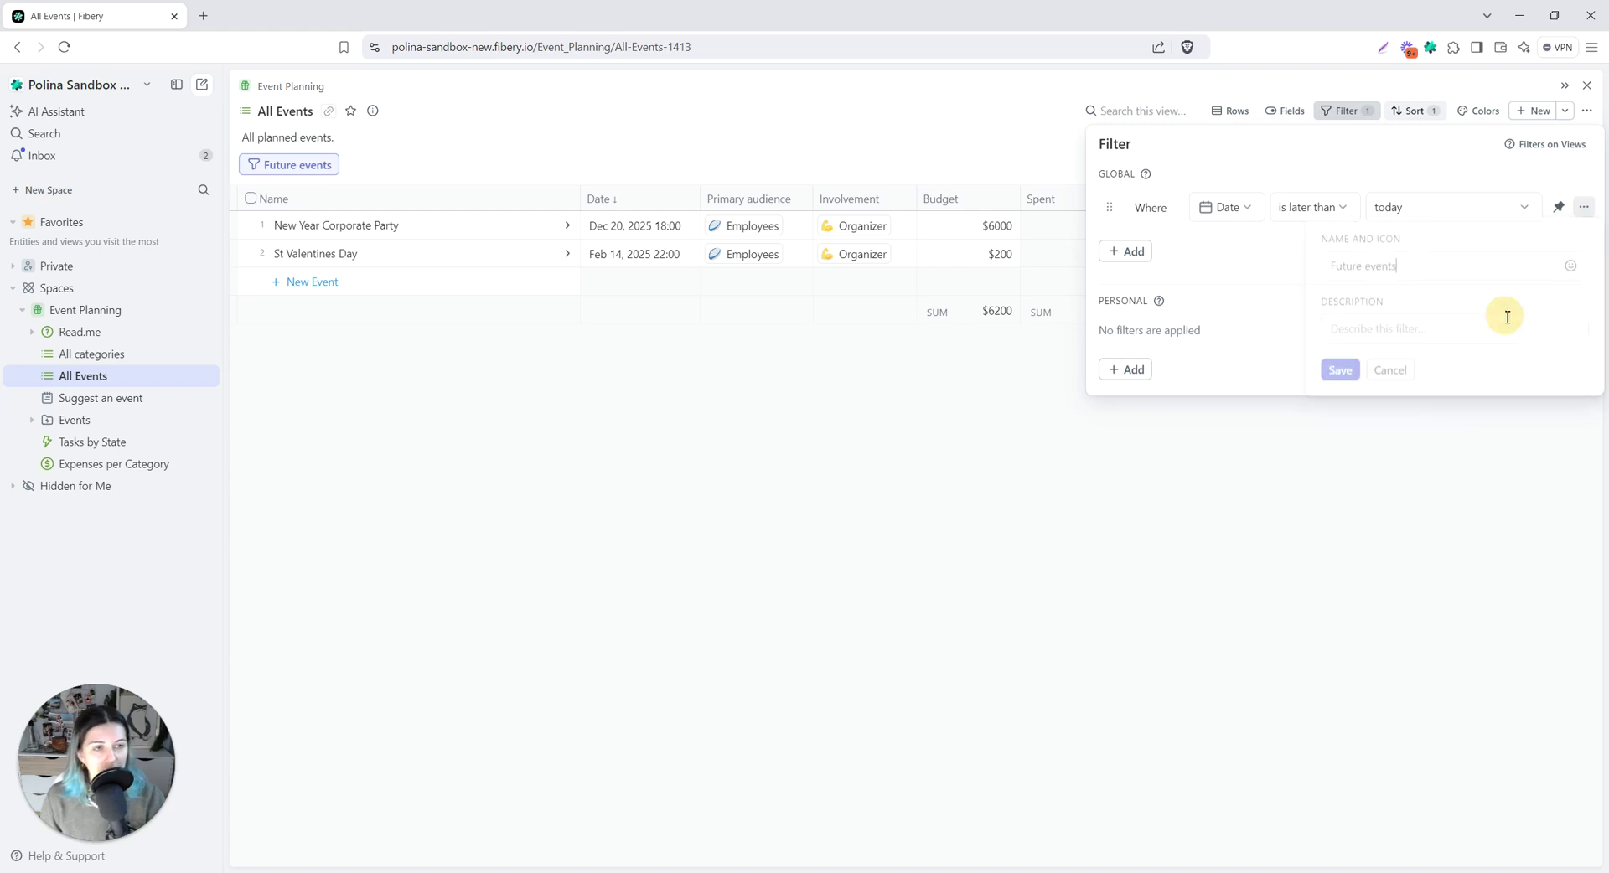
{"action": "left_click", "coordinate": [1384, 373]}
{"action": "left_click", "coordinate": [764, 466]}
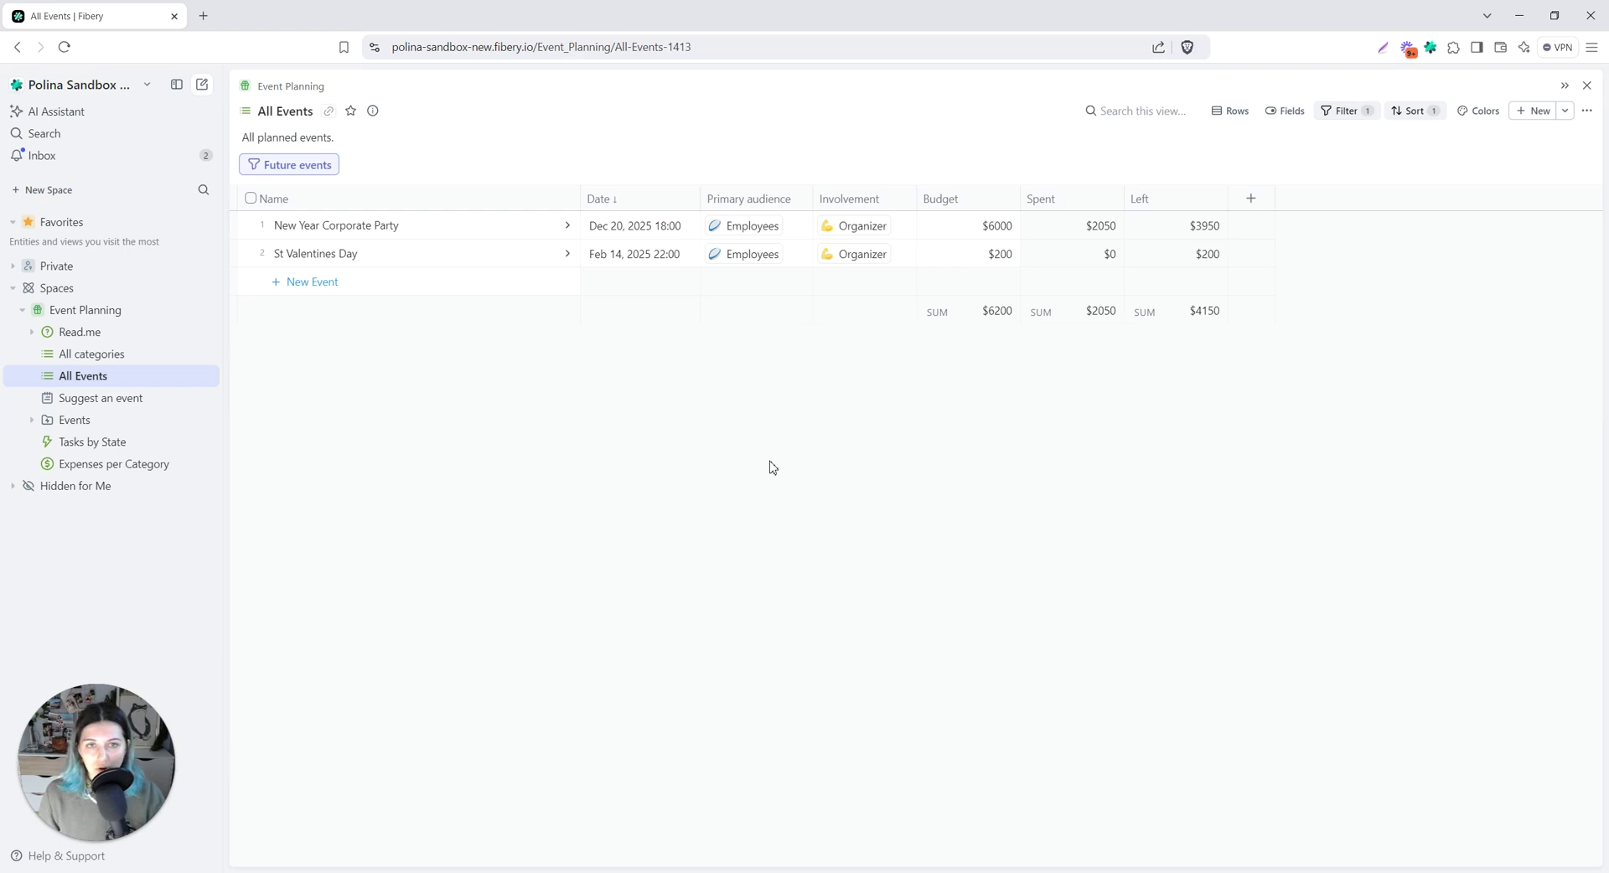
- Open the New Year Corporate Party event and read through its fields, description and tasks board
{"action": "left_click", "coordinate": [565, 226]}
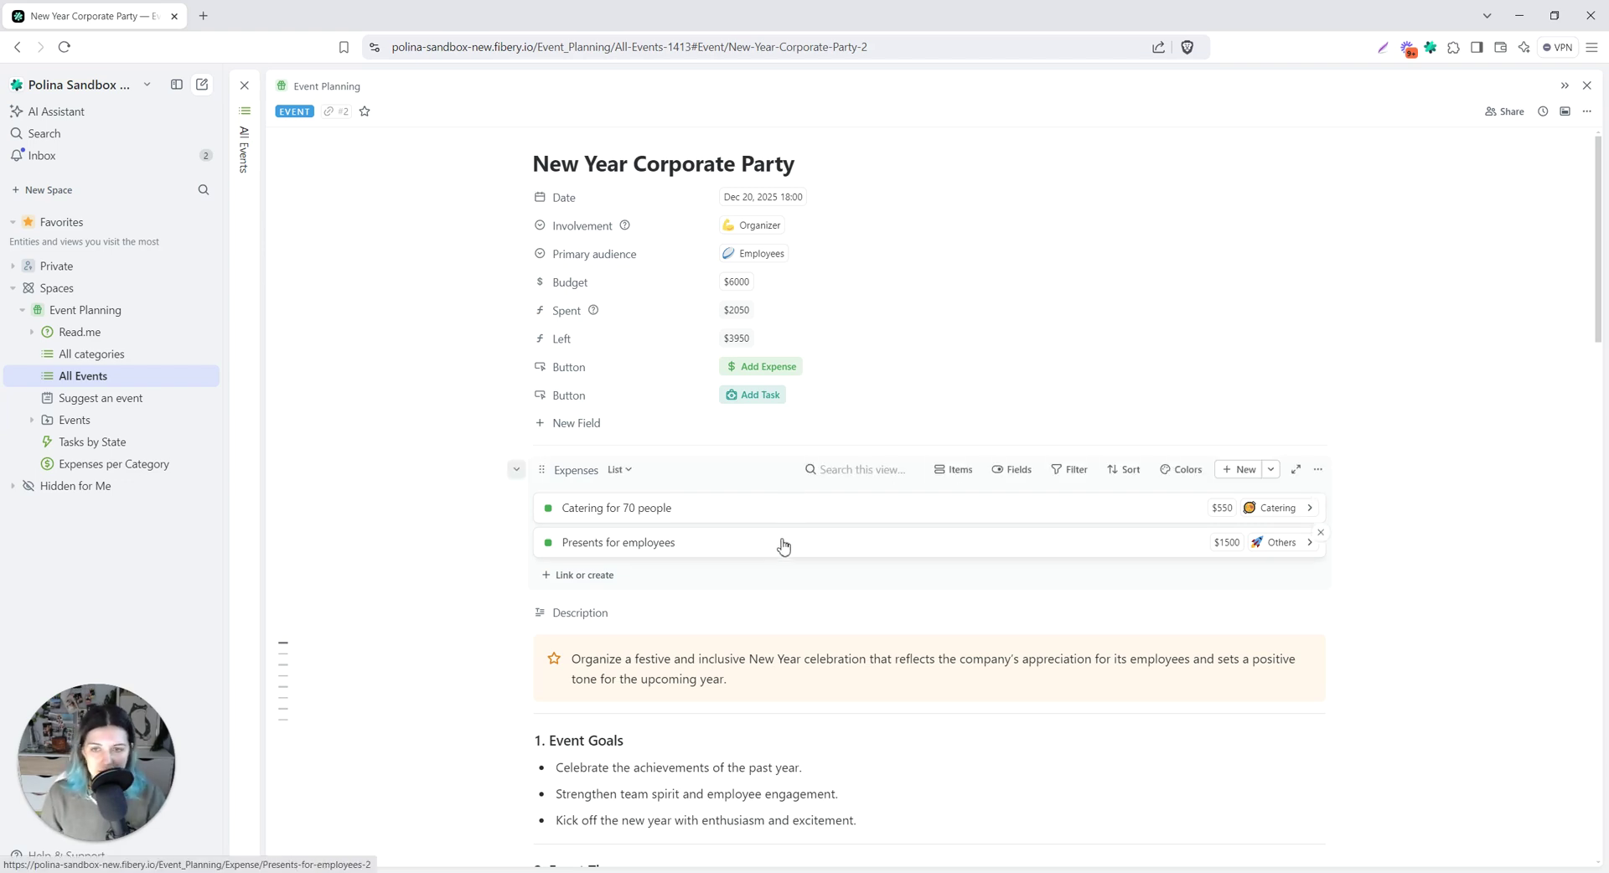
{"action": "scroll", "coordinate": [352, 302], "scroll_direction": "down", "scroll_amount": 7}
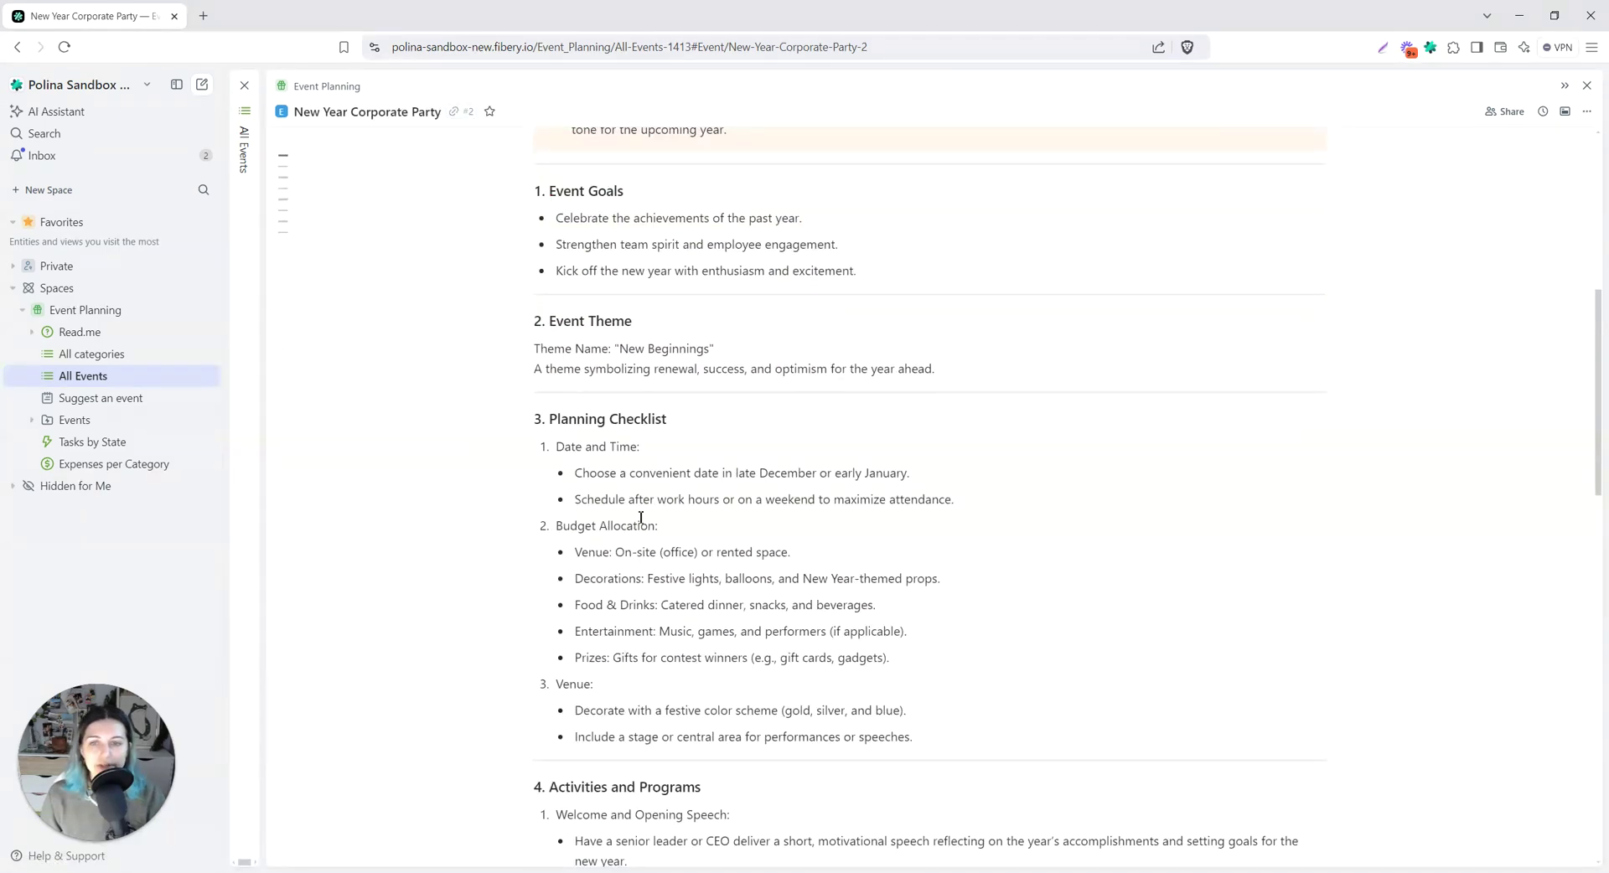
{"action": "scroll", "coordinate": [662, 459], "scroll_direction": "down", "scroll_amount": 17}
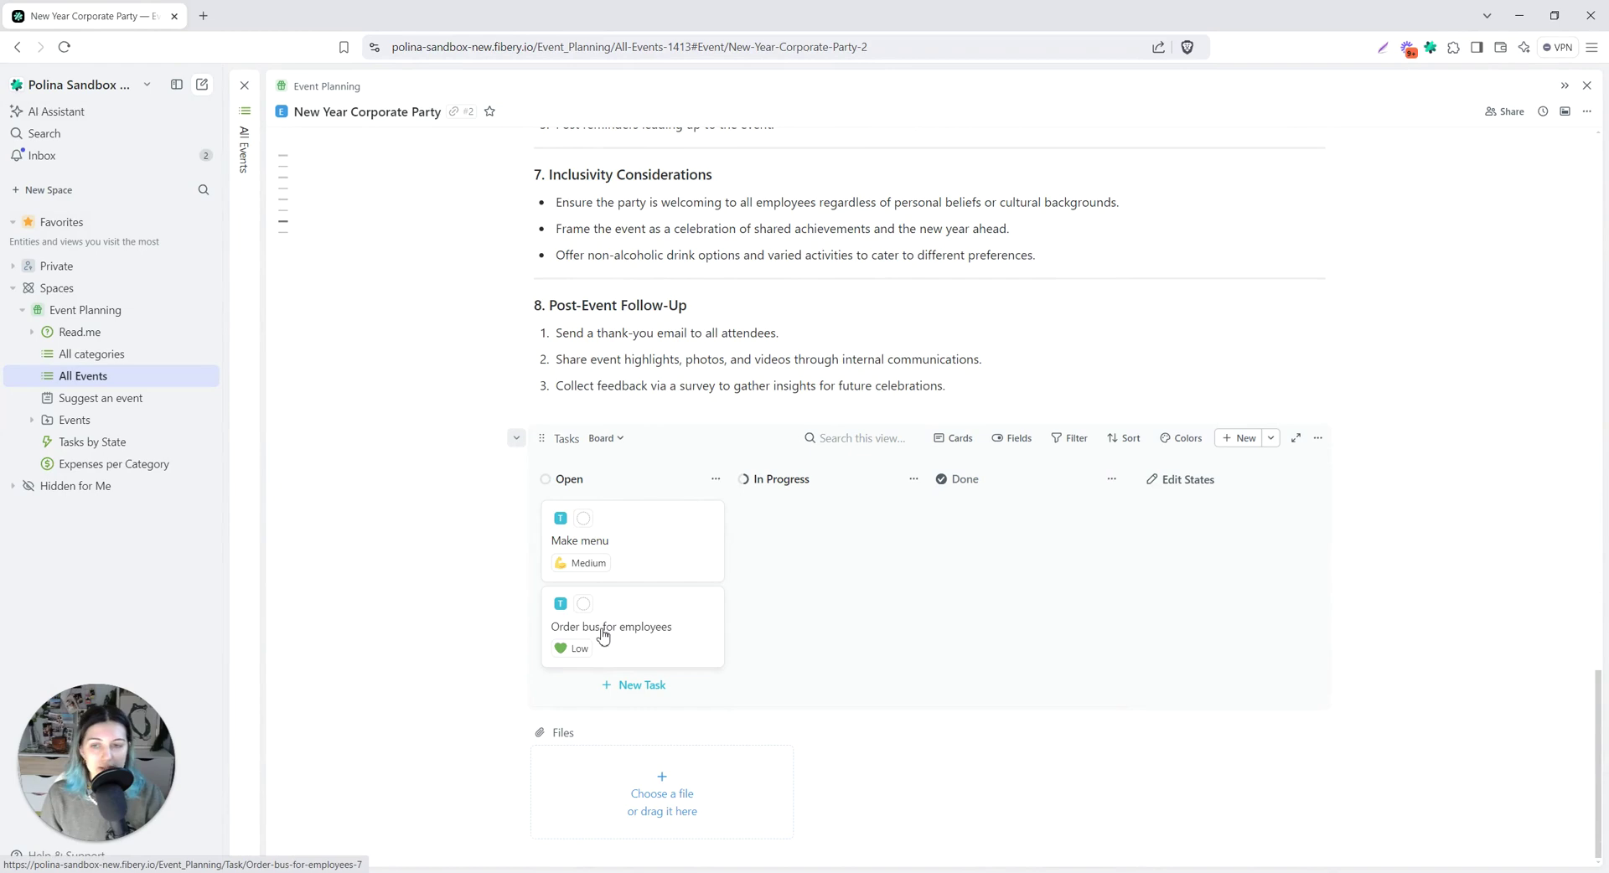
{"action": "scroll", "coordinate": [348, 522], "scroll_direction": "up", "scroll_amount": 15}
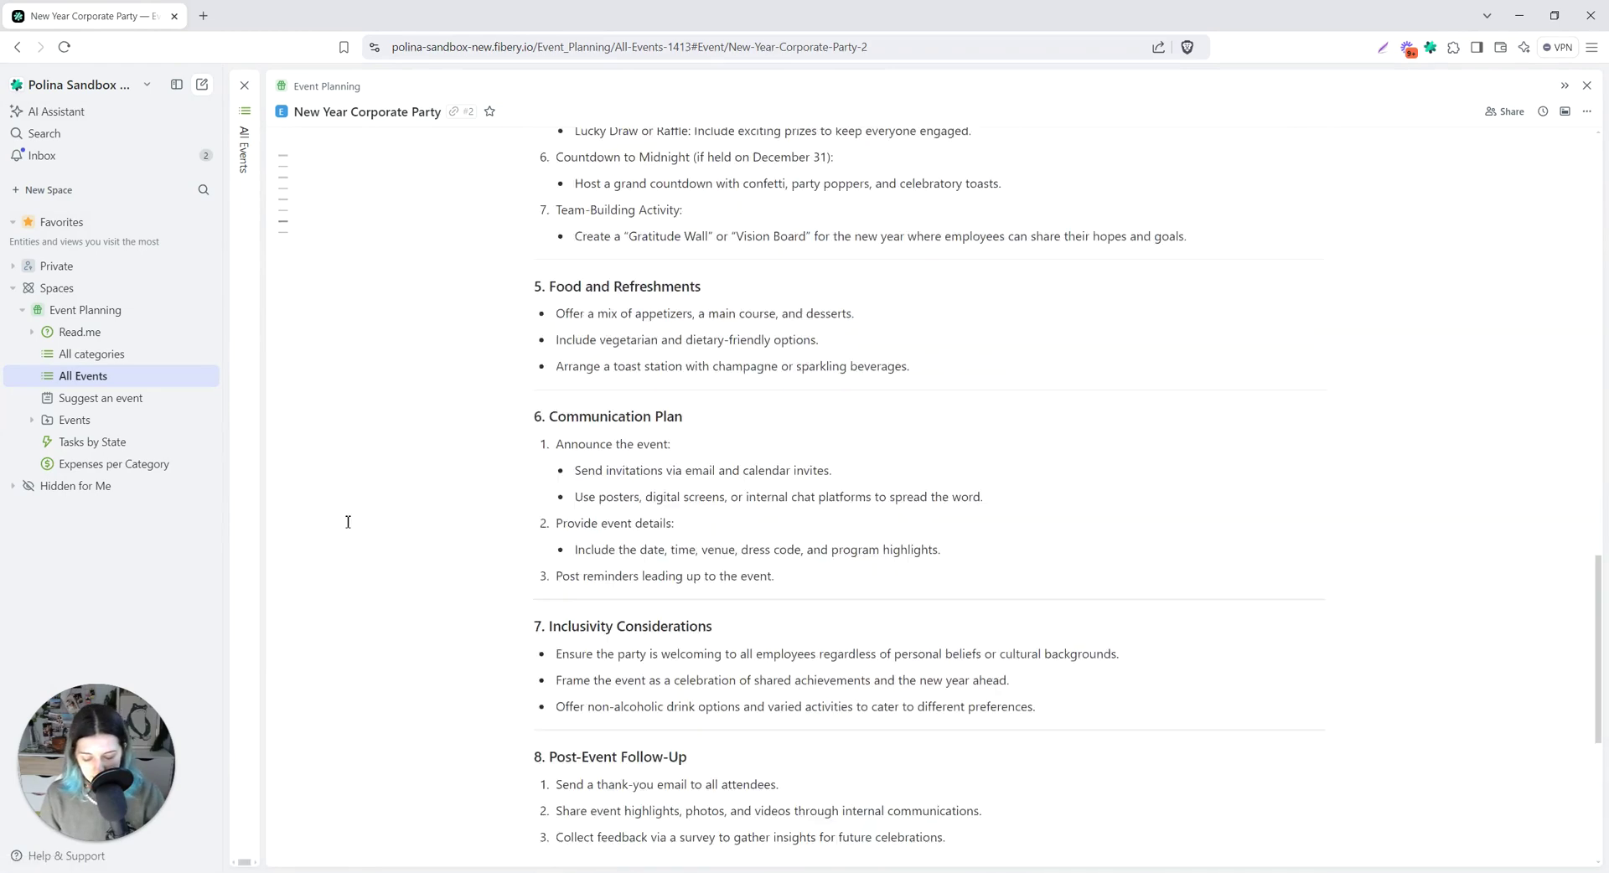
{"action": "scroll", "coordinate": [346, 523], "scroll_direction": "up", "scroll_amount": 9}
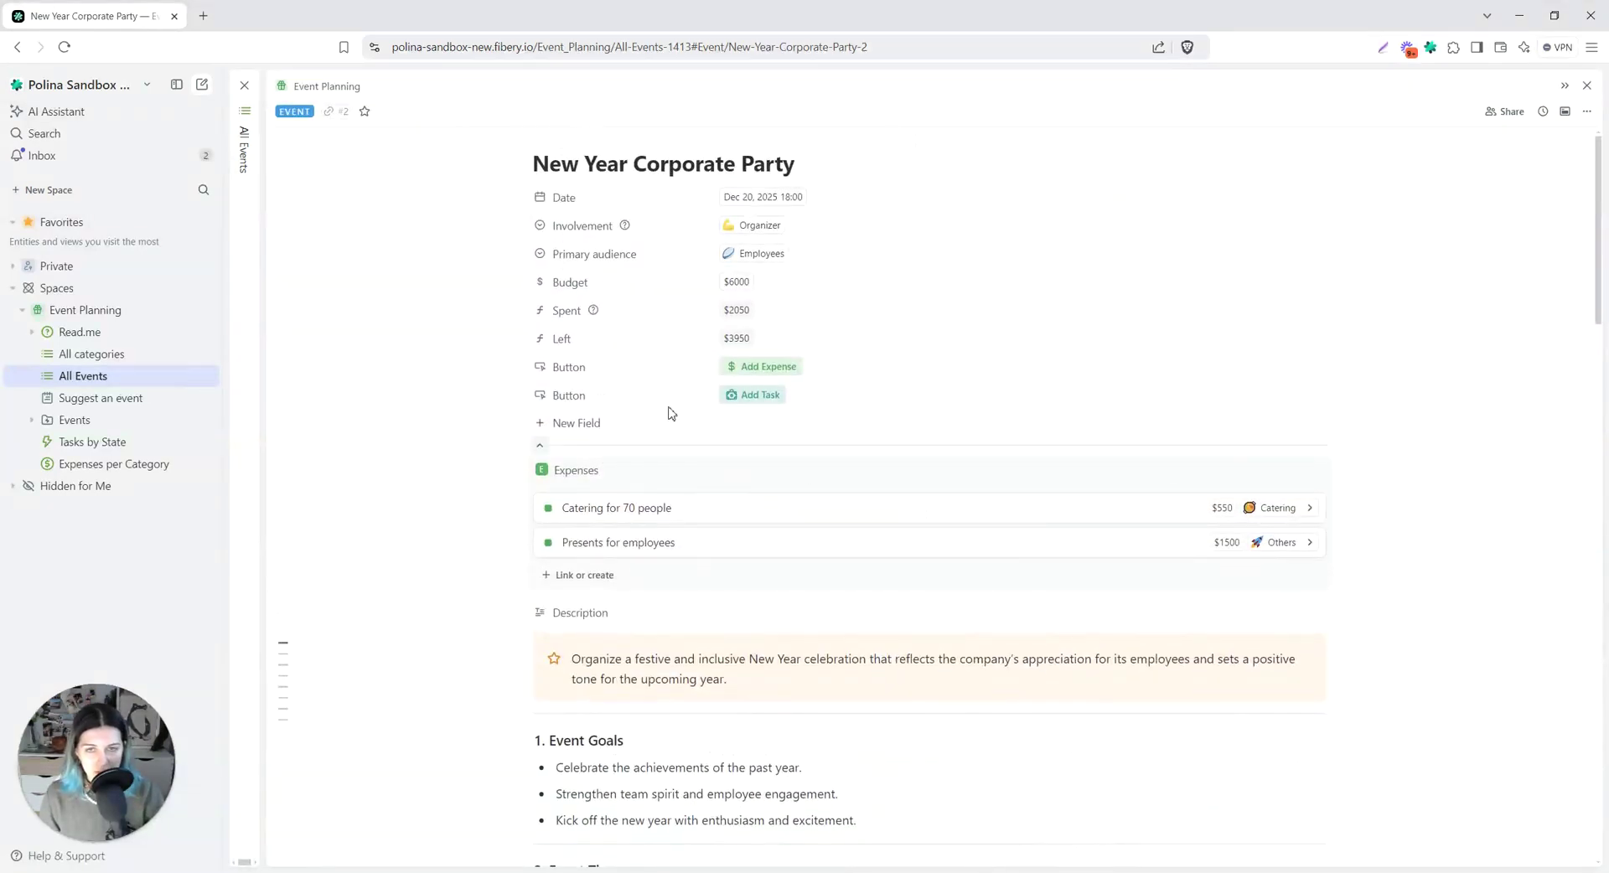
- Add an expense named "New expense here" with amount $300 and category Transport to the New Year Corporate Party event
{"action": "left_click", "coordinate": [773, 372]}
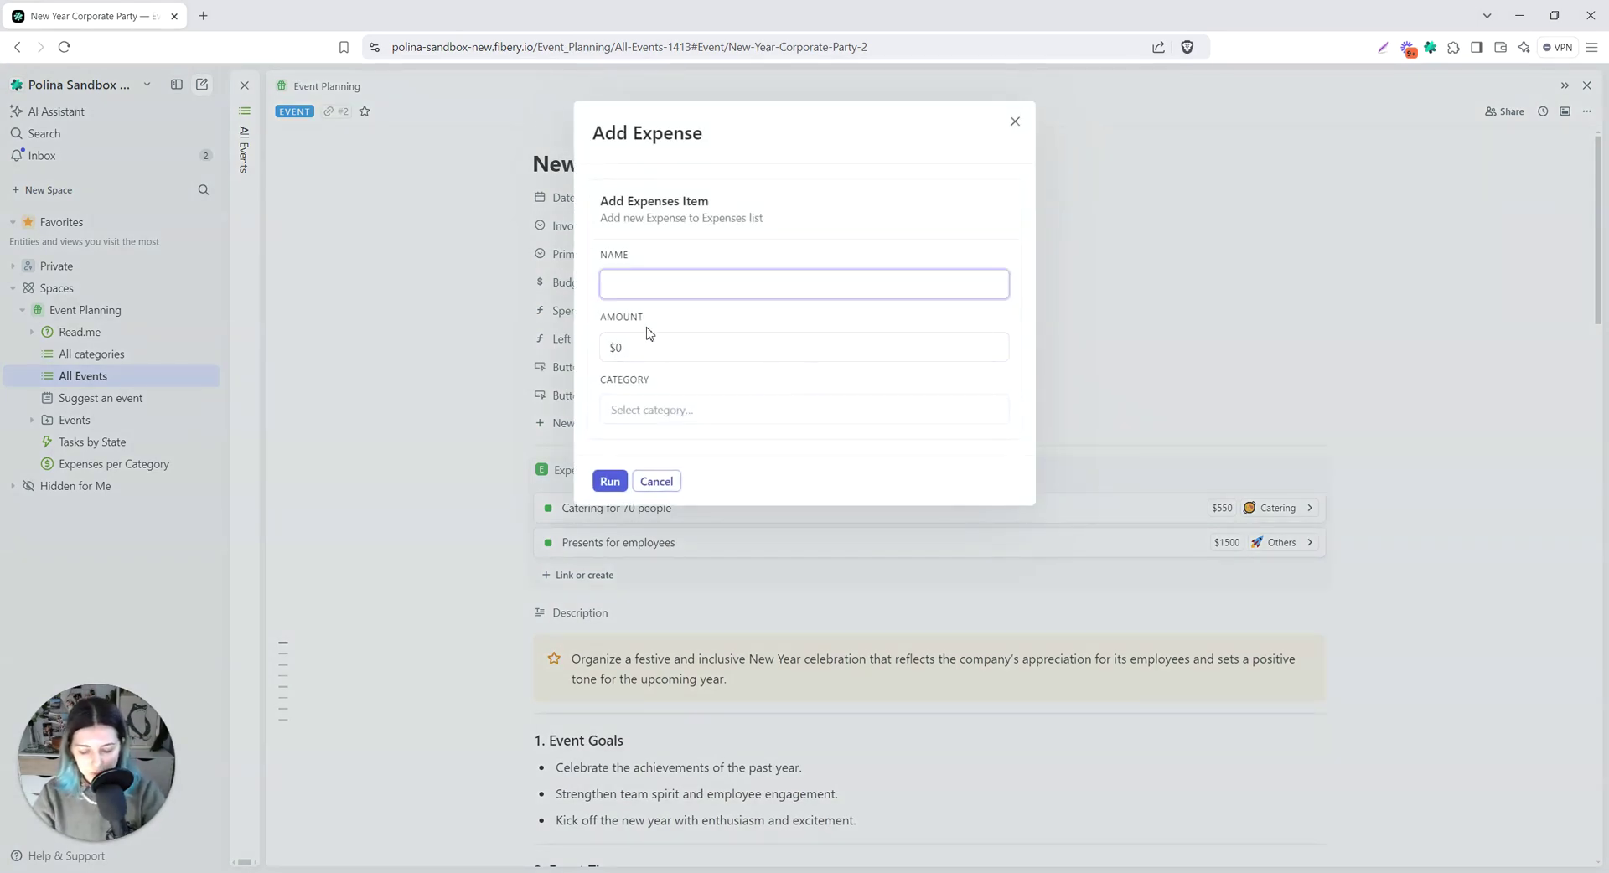
{"action": "type", "text": "New expoe"}
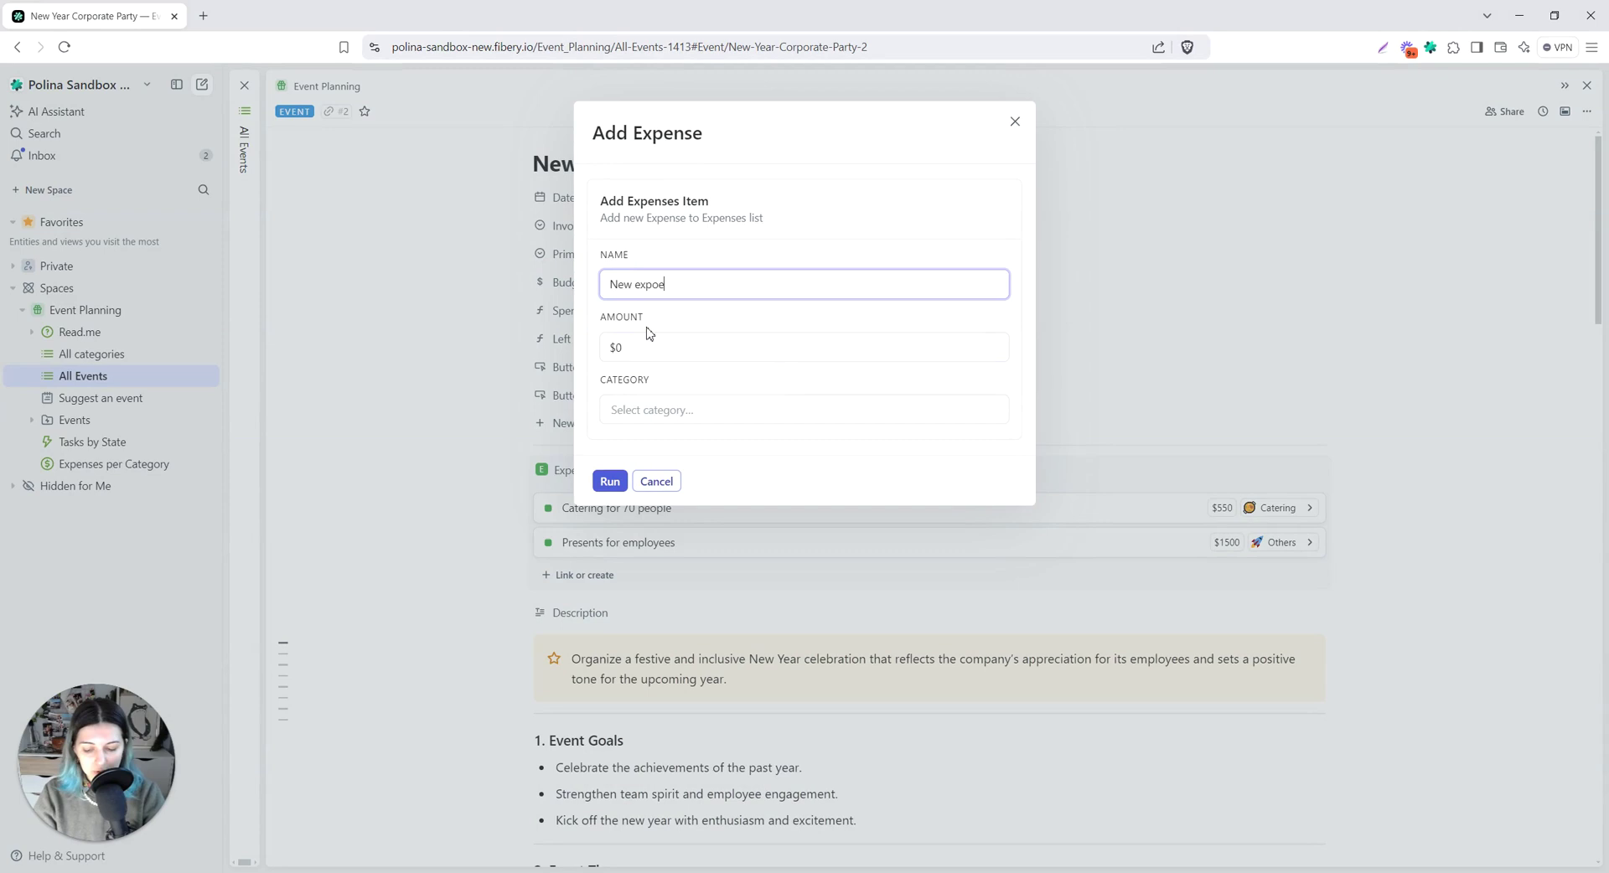
{"action": "key", "text": "BackSpace"}
{"action": "key", "text": "BackSpace"}
{"action": "type", "text": "ense here"}
{"action": "left_click", "coordinate": [647, 345]}
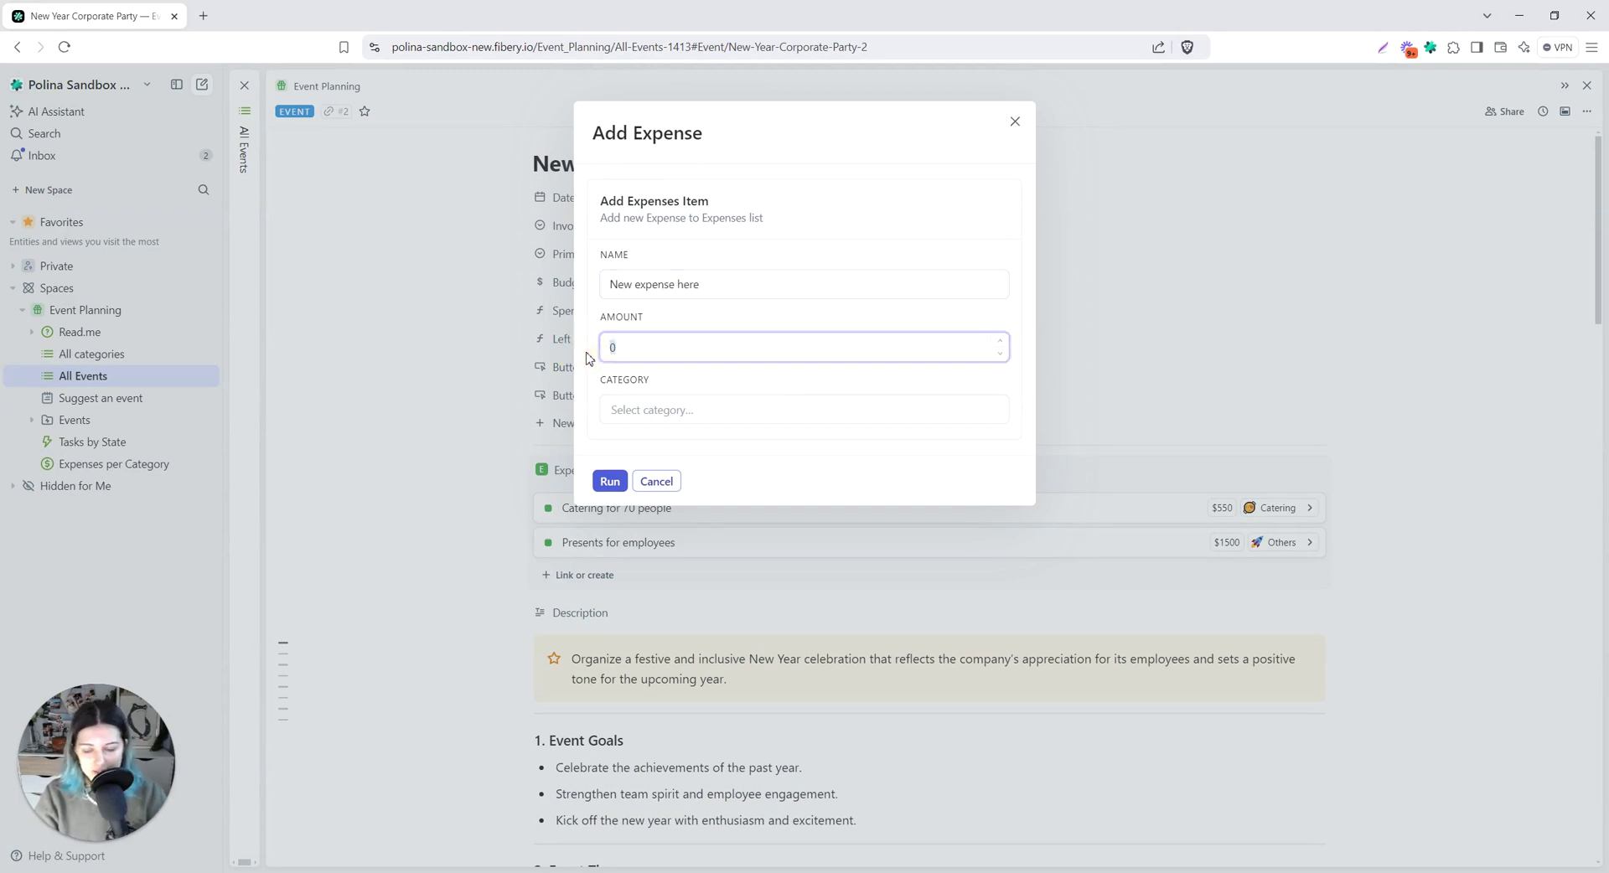
{"action": "type", "text": "300"}
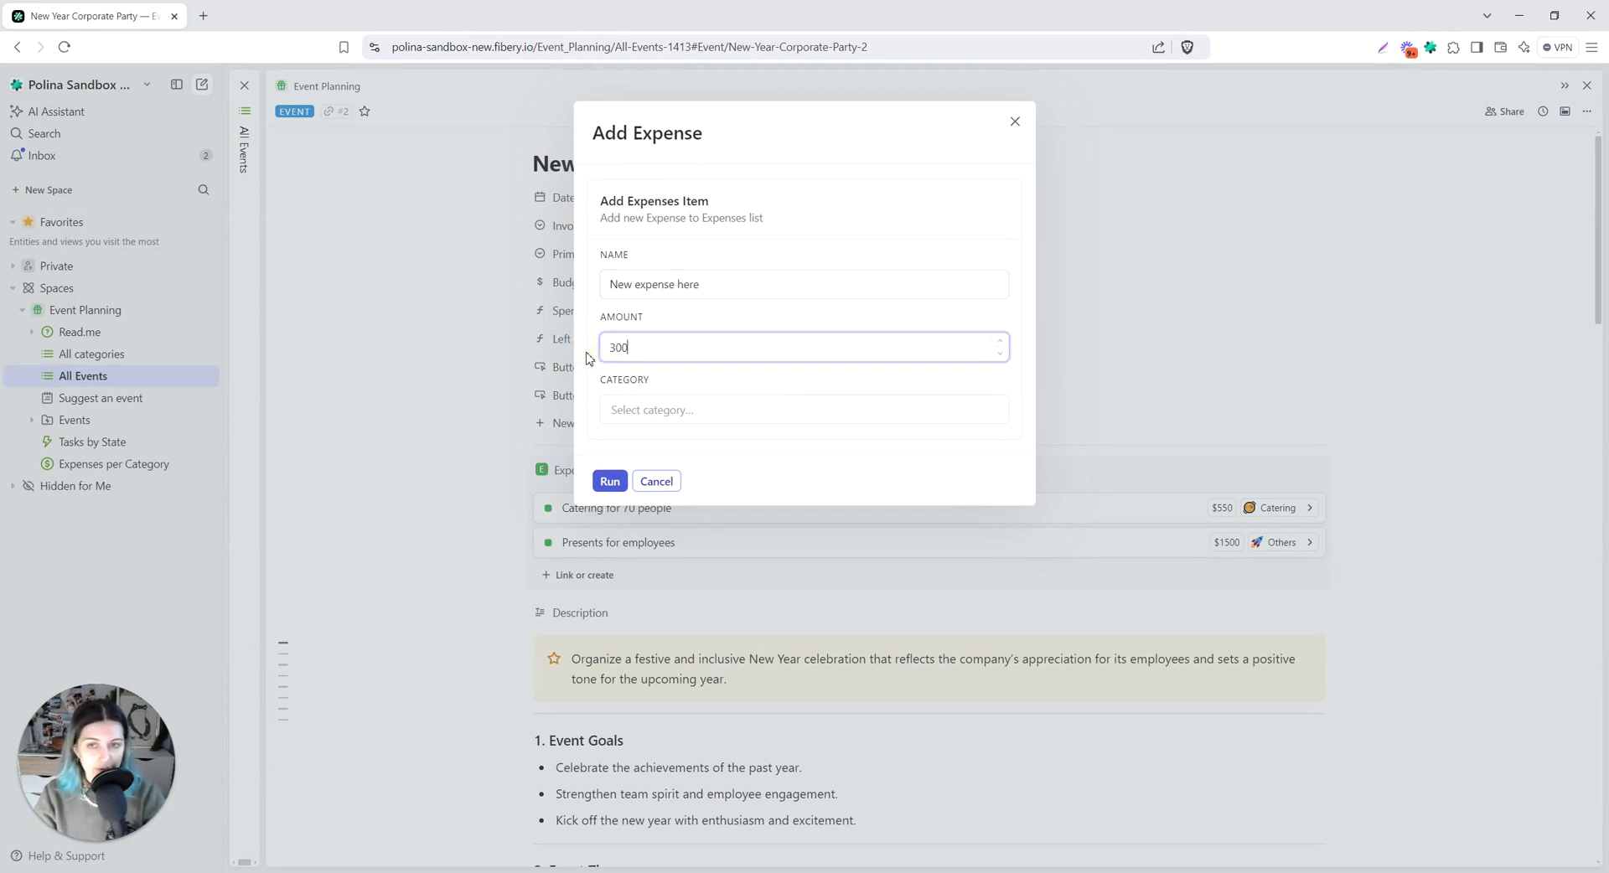
{"action": "left_click", "coordinate": [646, 411]}
{"action": "left_click", "coordinate": [651, 523]}
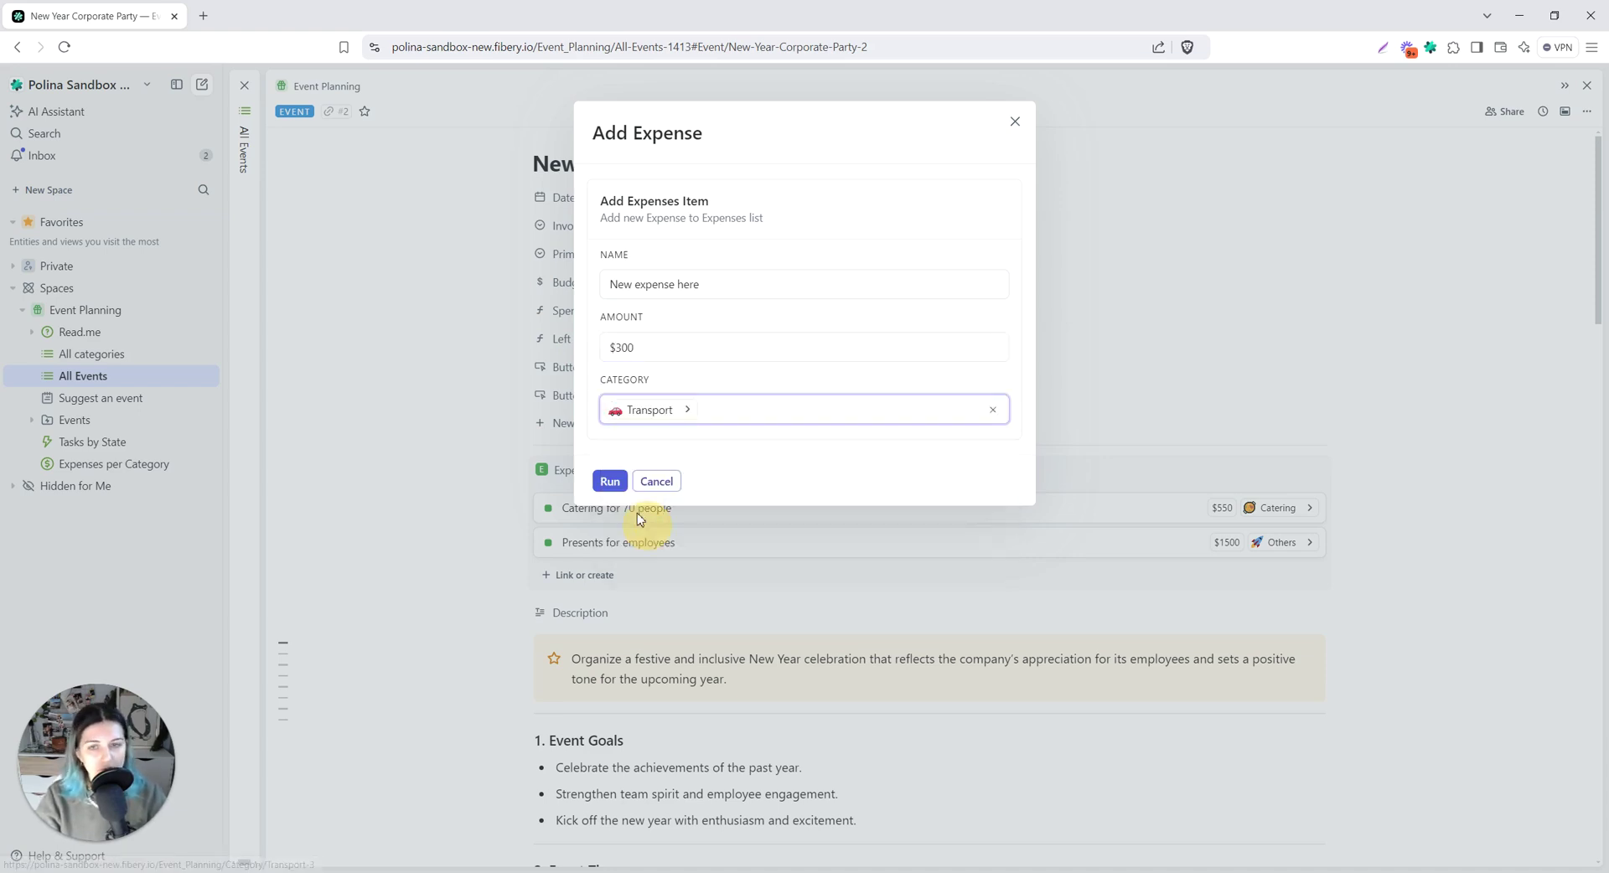
{"action": "left_click", "coordinate": [614, 479]}
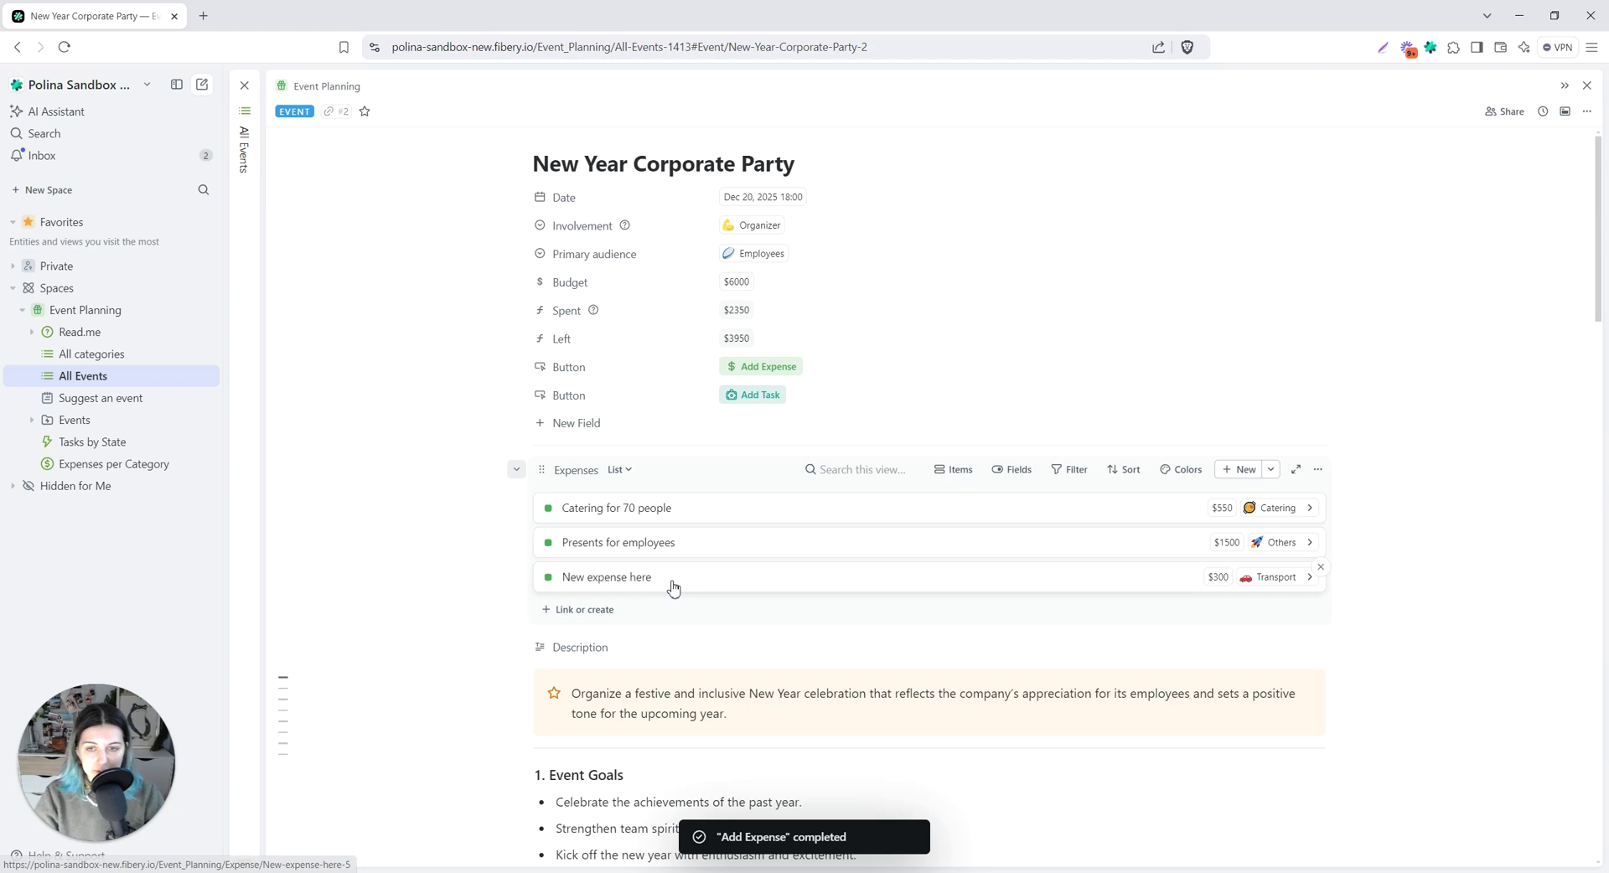
- Check the event's Budget field and the formula behind its Spent field, leaving both unedited
{"action": "left_click", "coordinate": [748, 283]}
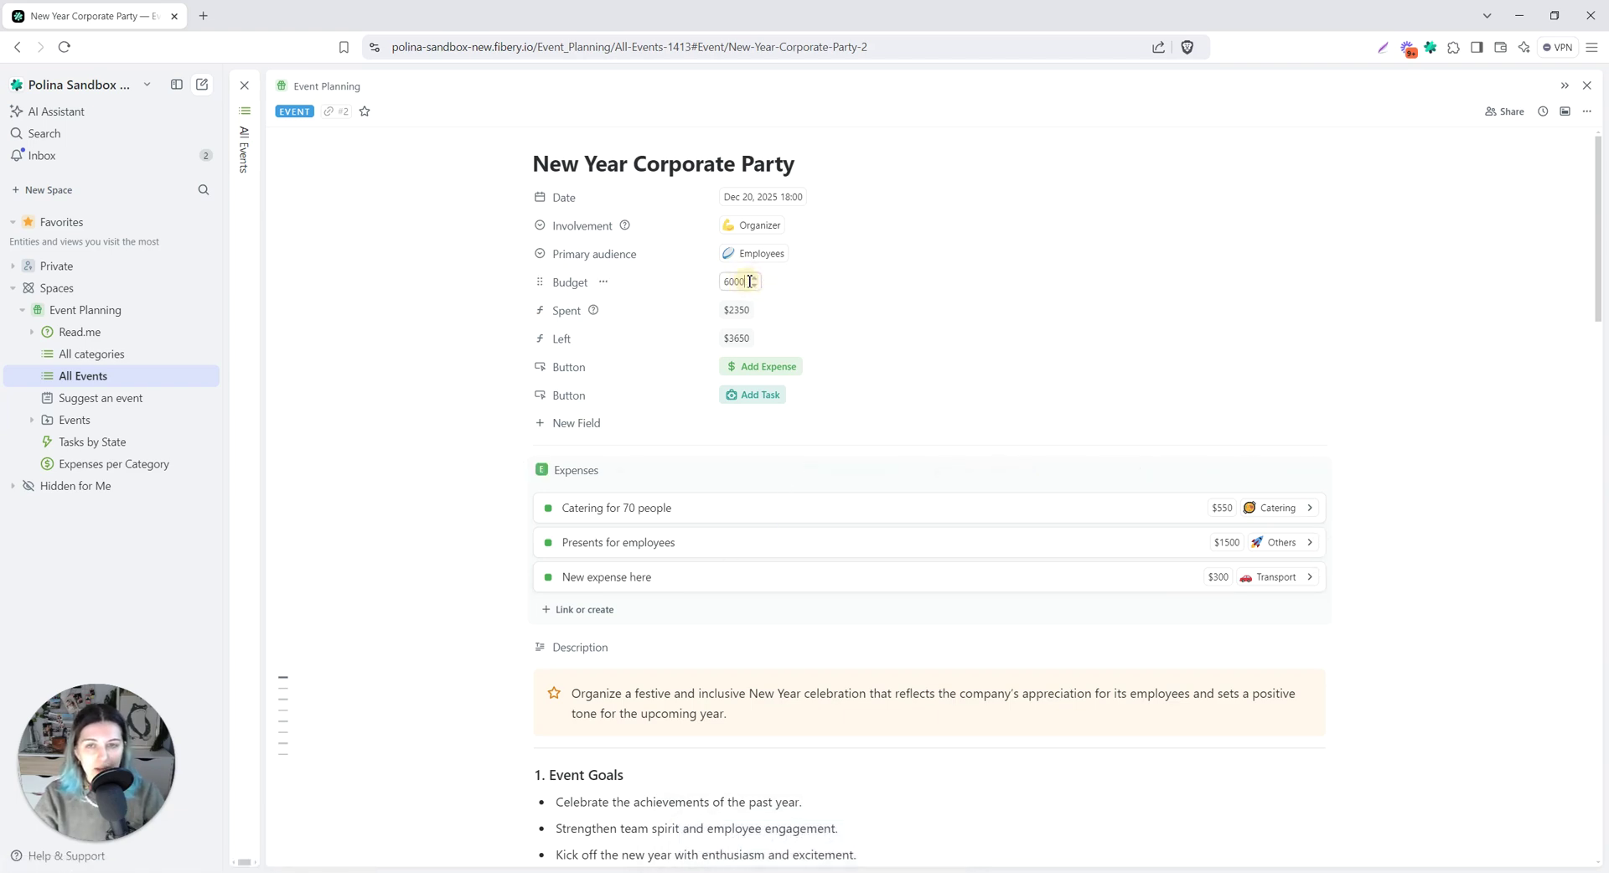
{"action": "left_click", "coordinate": [975, 274]}
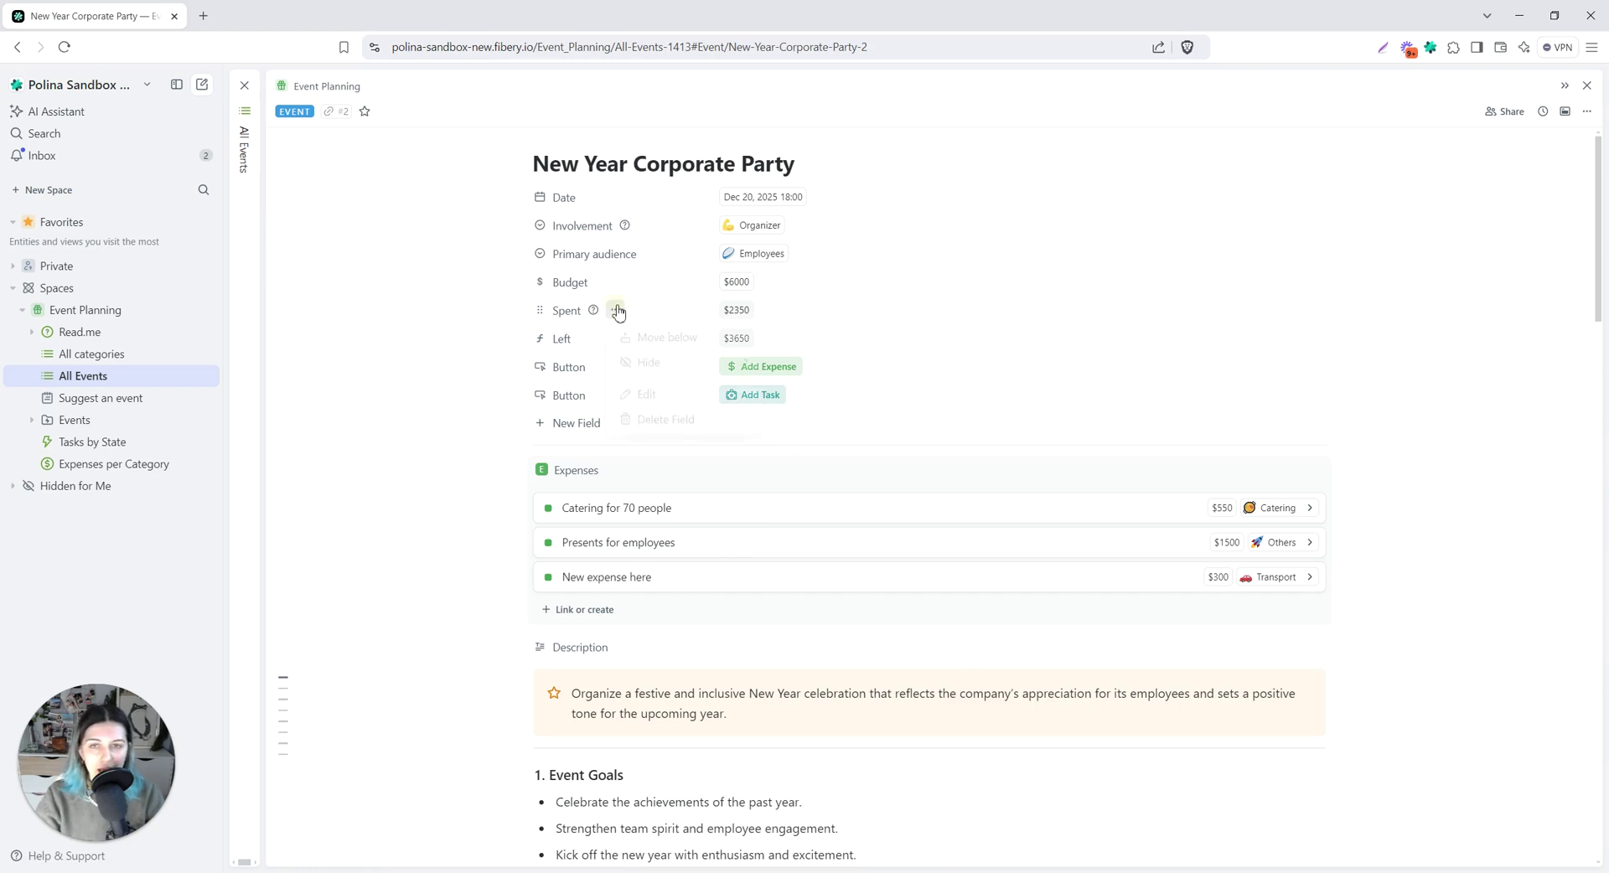
{"action": "left_click", "coordinate": [616, 312]}
{"action": "left_click", "coordinate": [650, 396]}
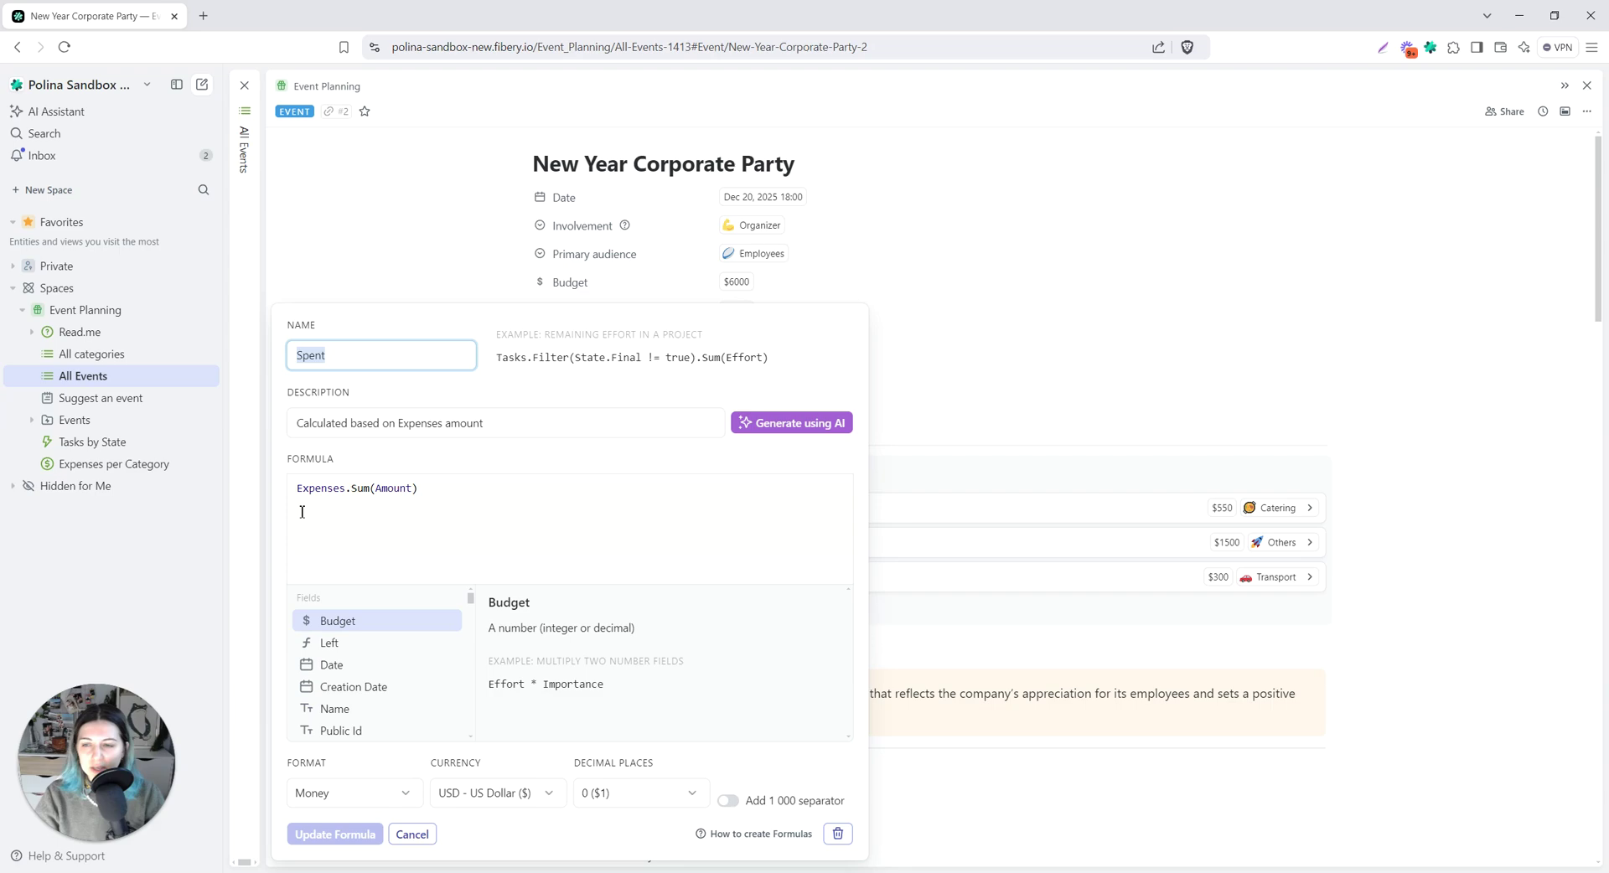
{"action": "left_click", "coordinate": [418, 834]}
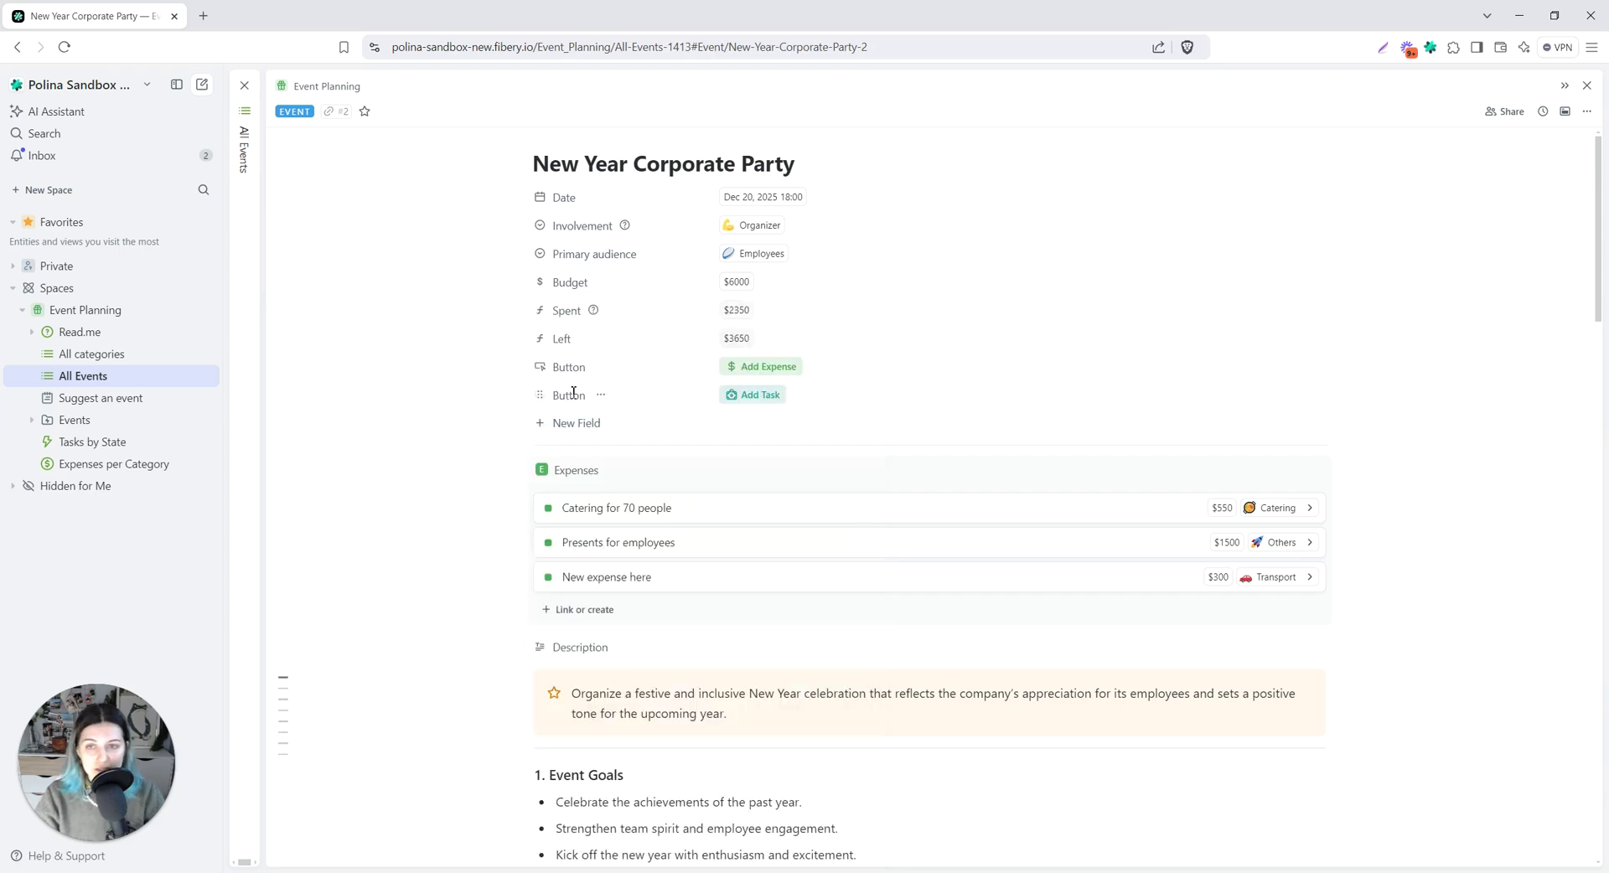
- Inspect the formula and description settings of the event's Left field, then cancel the editing
{"action": "left_click", "coordinate": [586, 340]}
{"action": "left_click", "coordinate": [615, 424]}
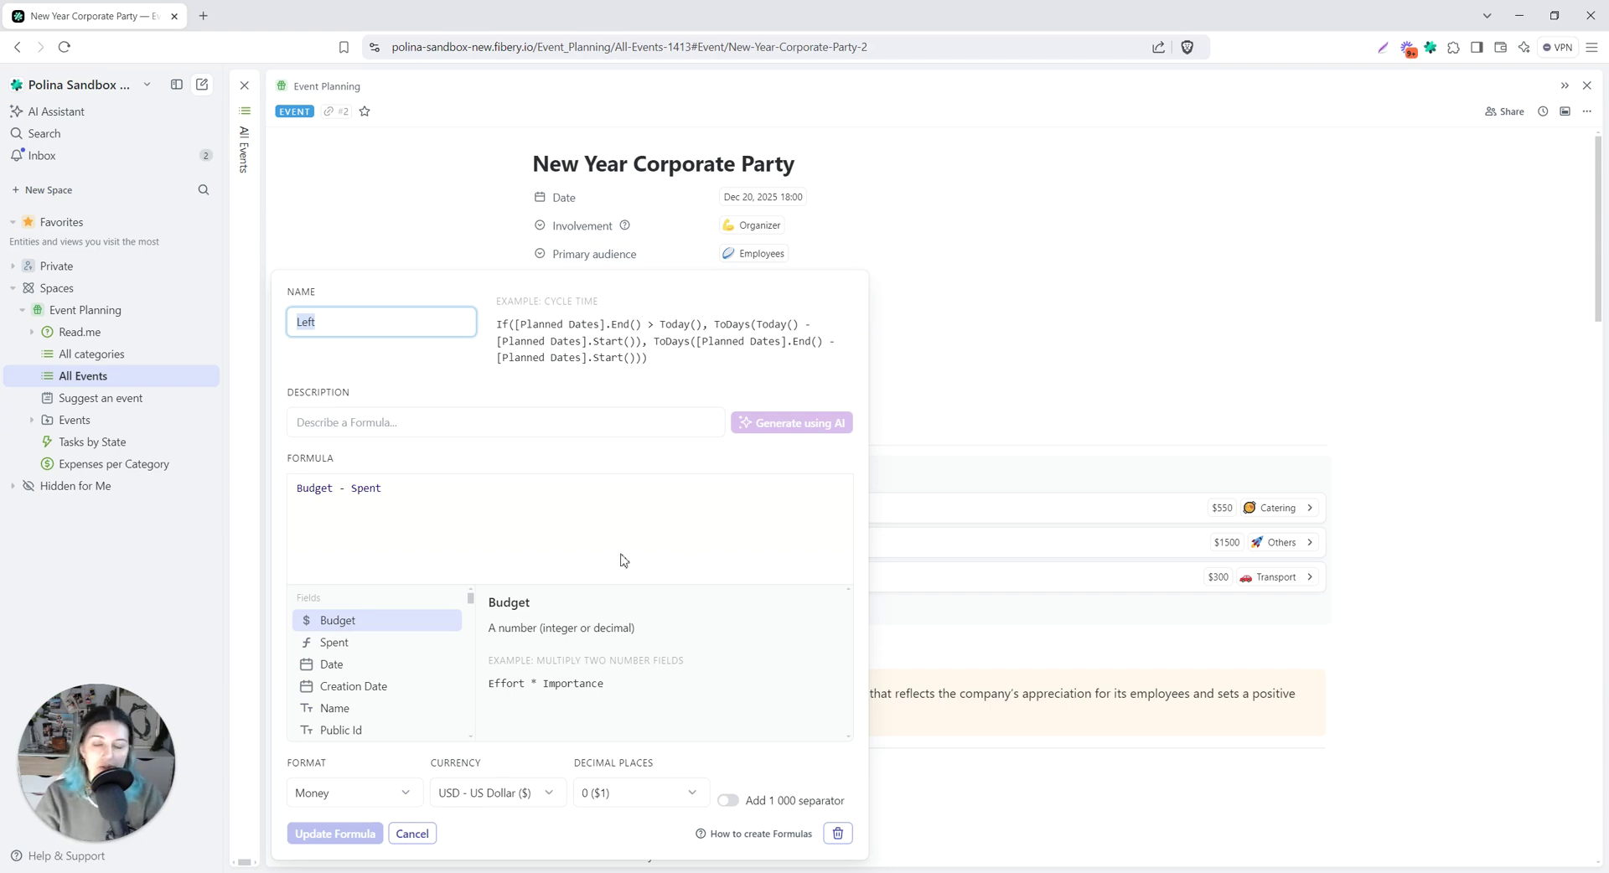
{"action": "left_click", "coordinate": [350, 431]}
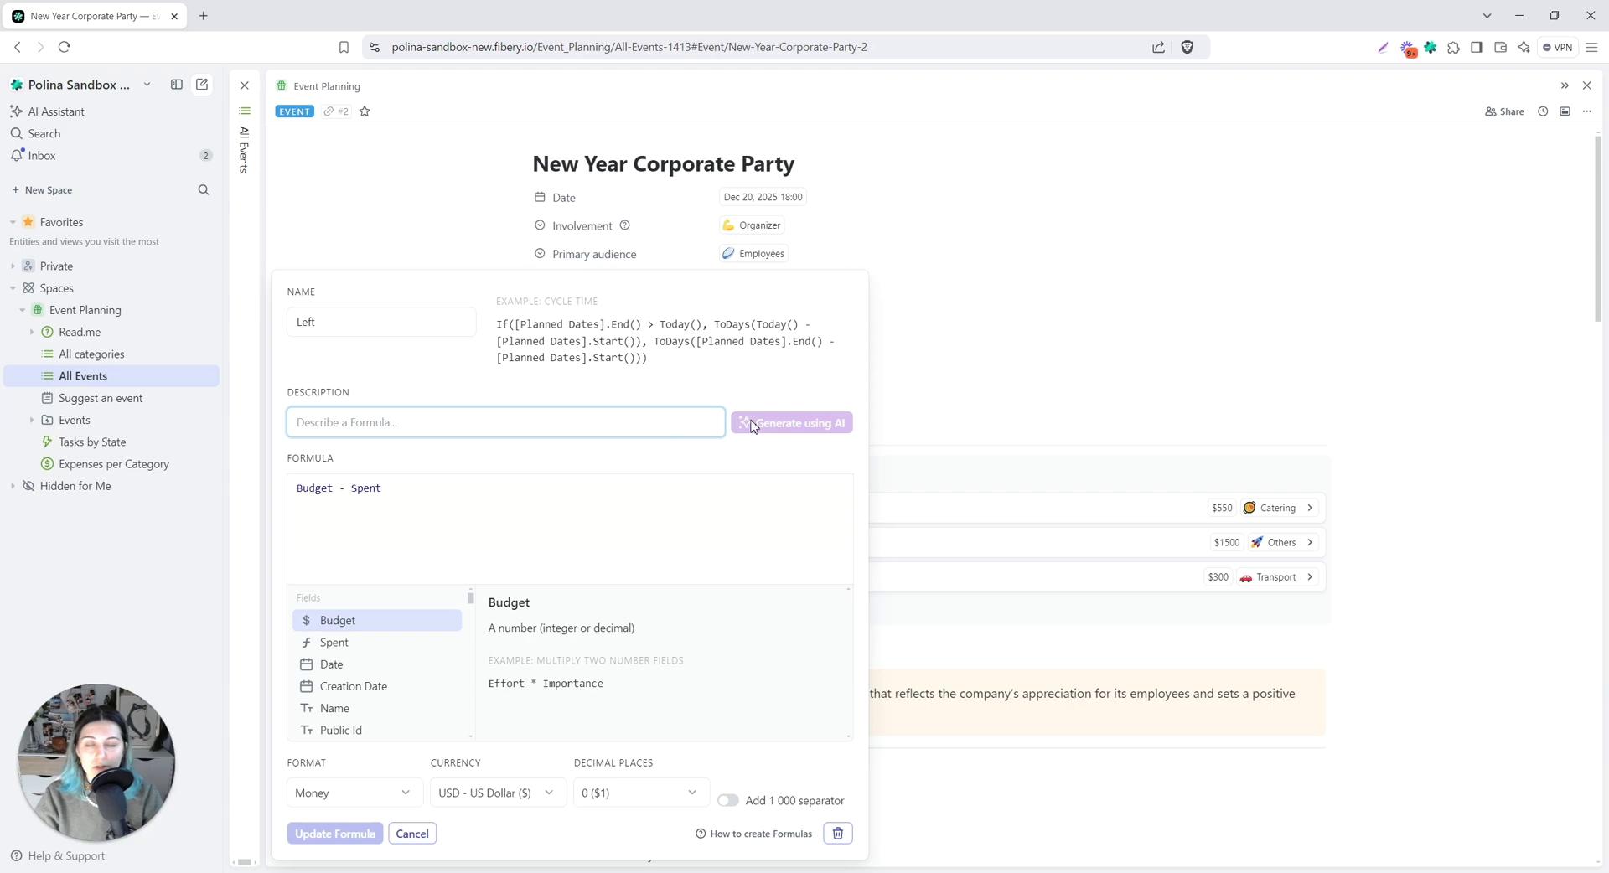
{"action": "left_click", "coordinate": [412, 834]}
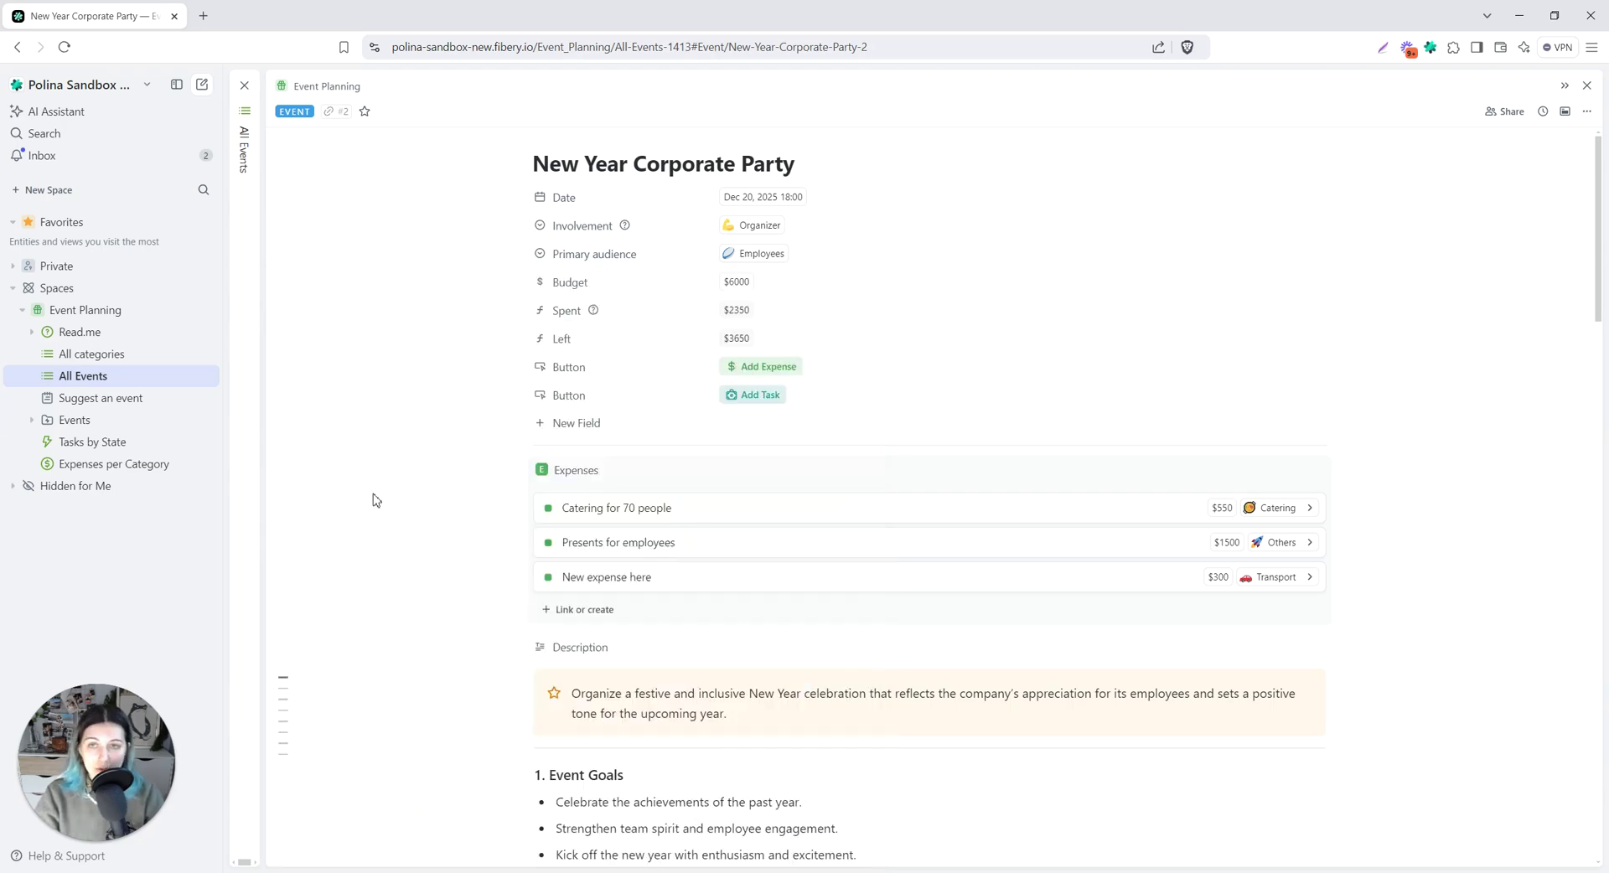
- Skim the event's description and open the "Catering for 70 people" expense to view its details
{"action": "scroll", "coordinate": [376, 500], "scroll_direction": "down", "scroll_amount": 20}
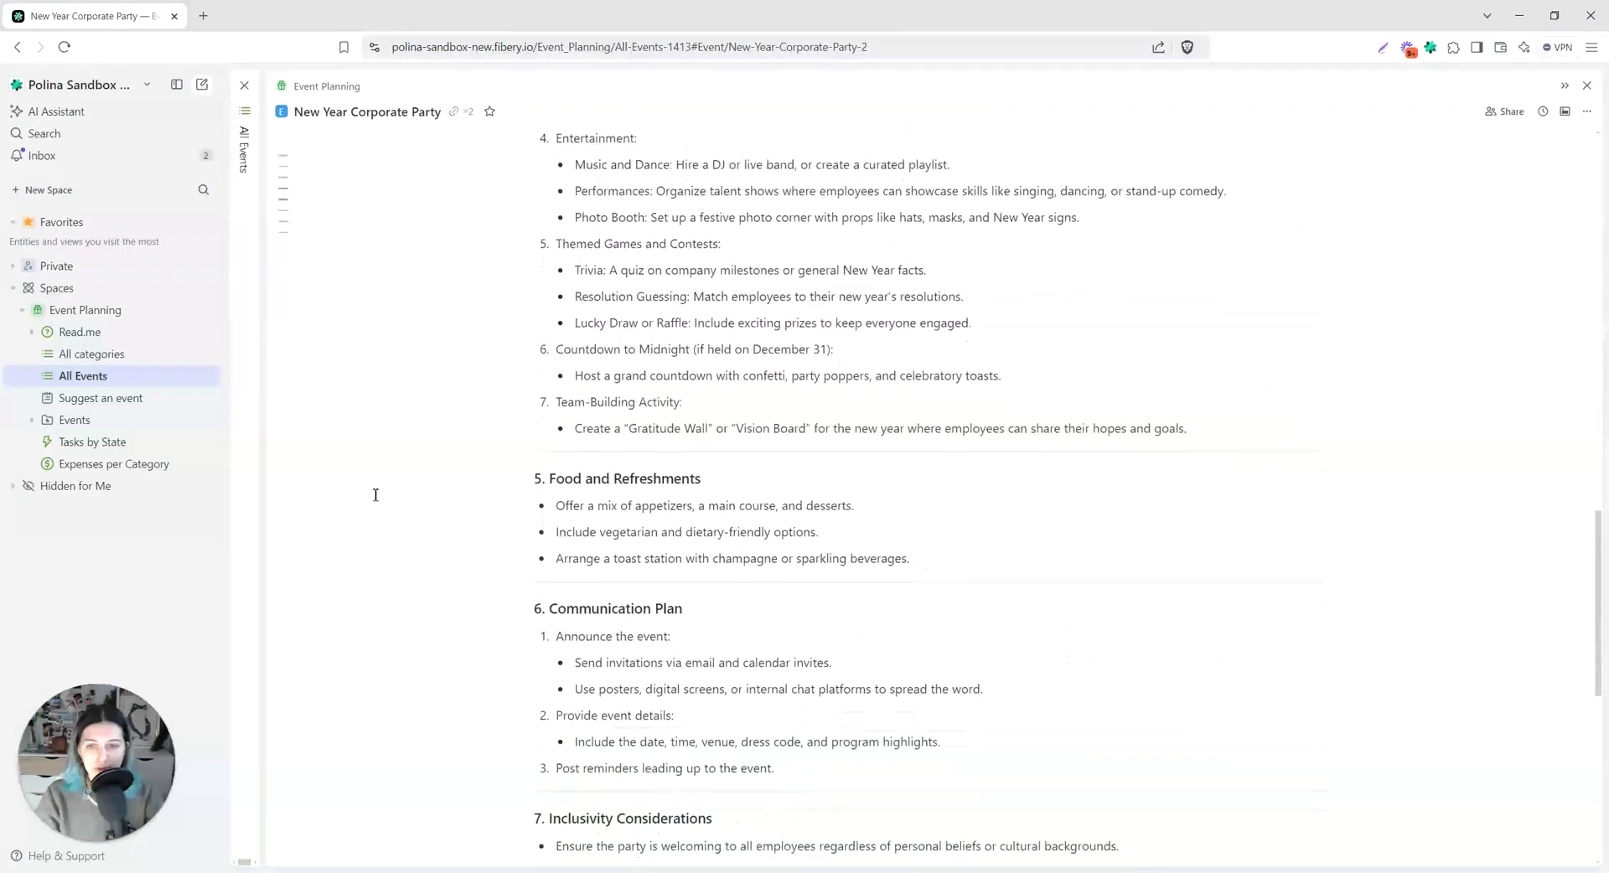
{"action": "scroll", "coordinate": [376, 500], "scroll_direction": "up", "scroll_amount": 20}
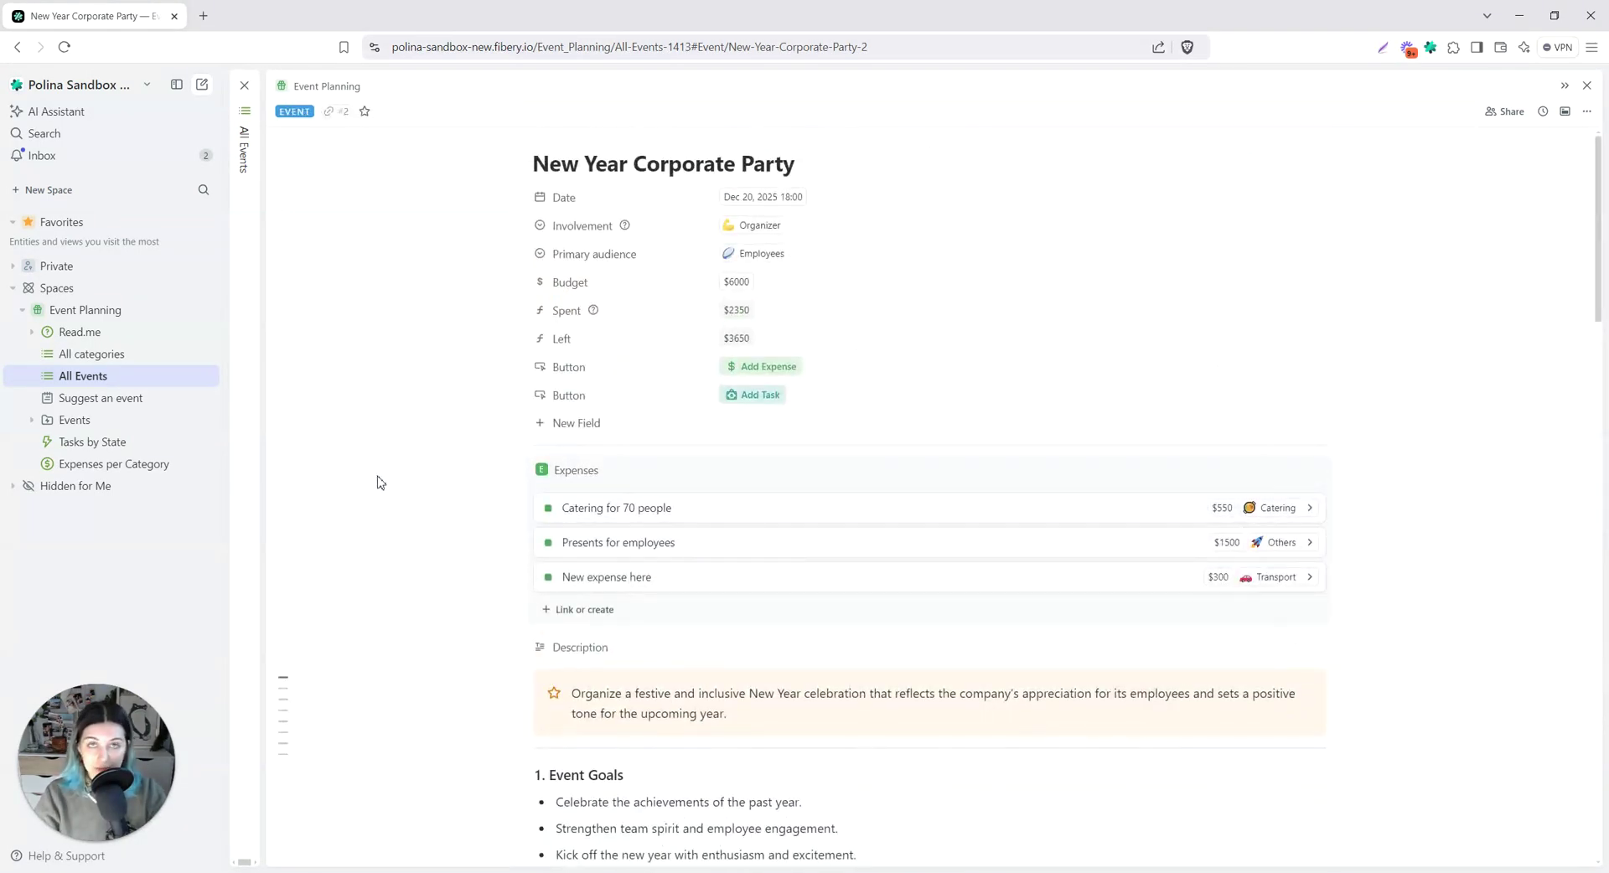
{"action": "left_click", "coordinate": [583, 510]}
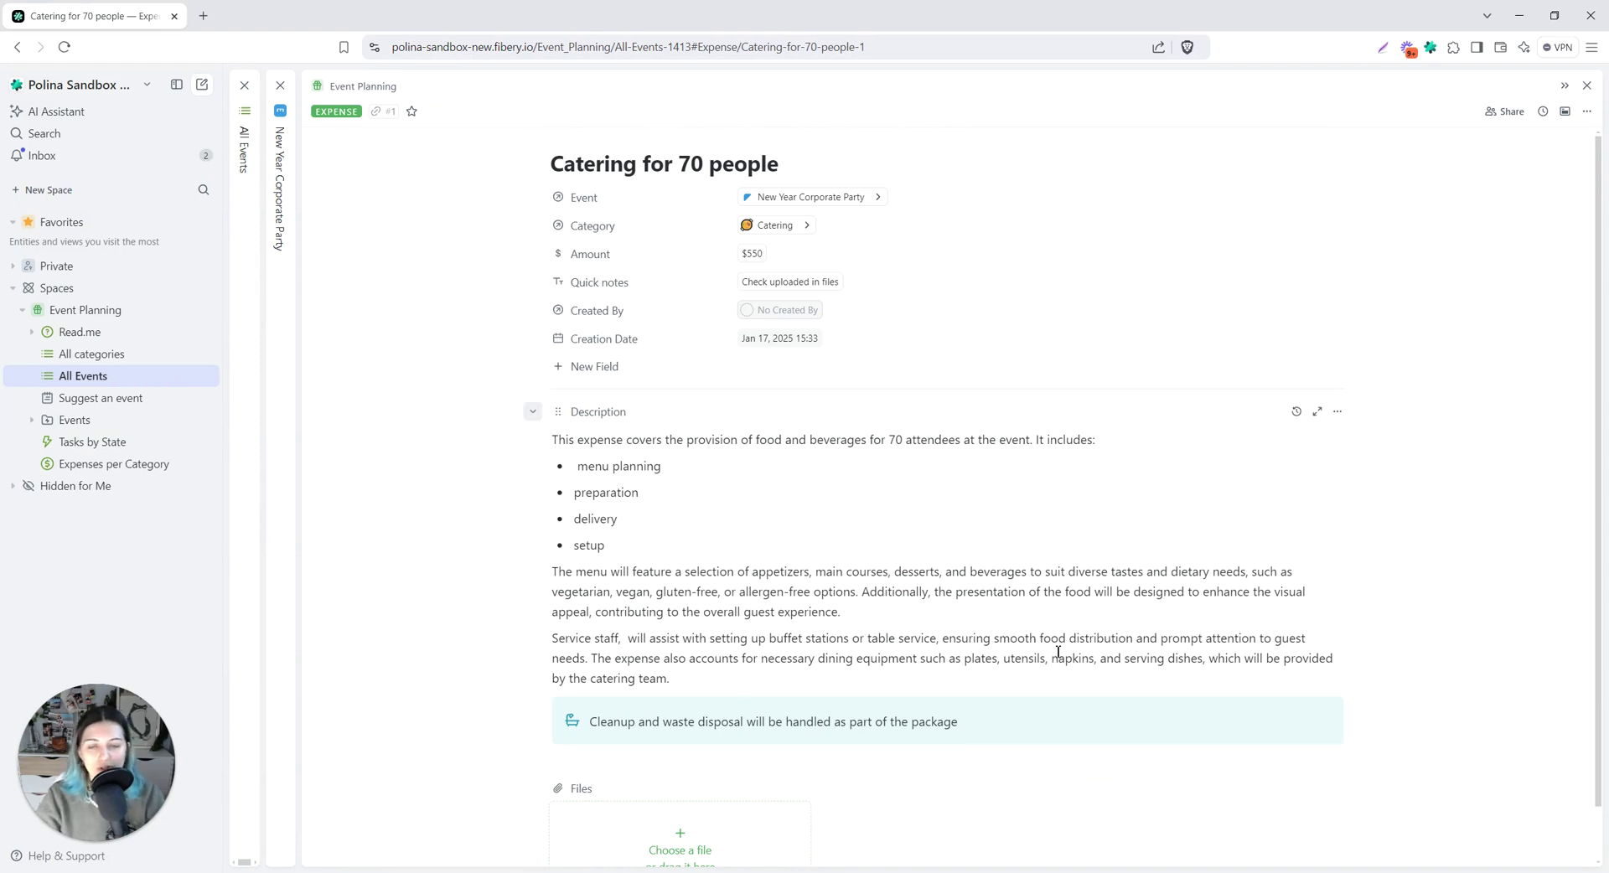
- Review the rest of the expense's details down to its Files section, and return to the All Events view
{"action": "scroll", "coordinate": [888, 513], "scroll_direction": "down", "scroll_amount": 1}
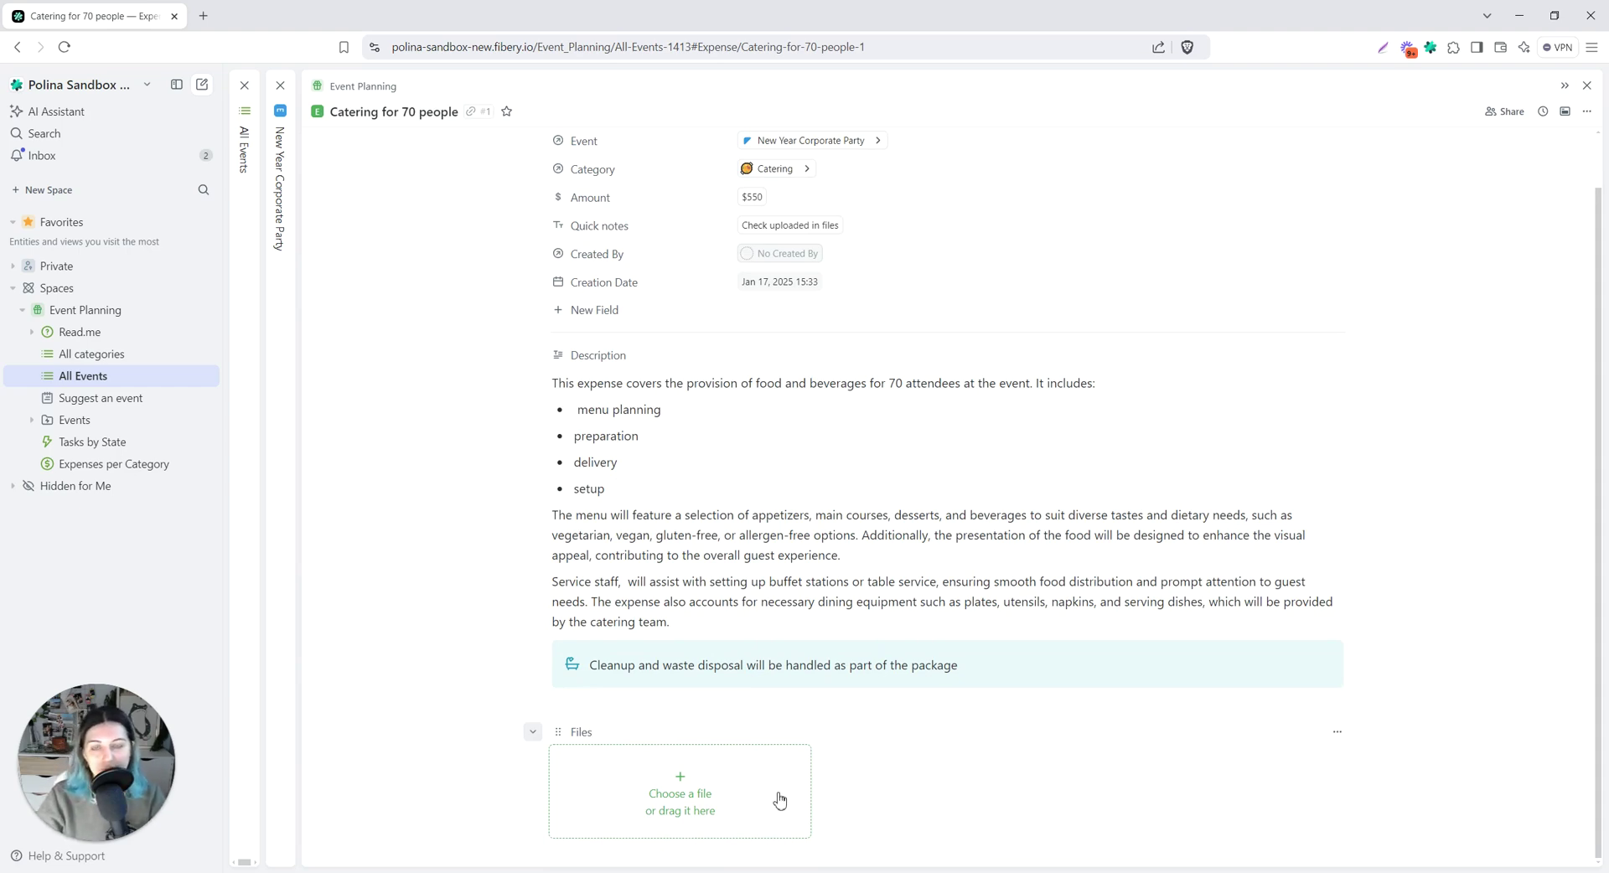
{"action": "scroll", "coordinate": [876, 399], "scroll_direction": "up", "scroll_amount": 1}
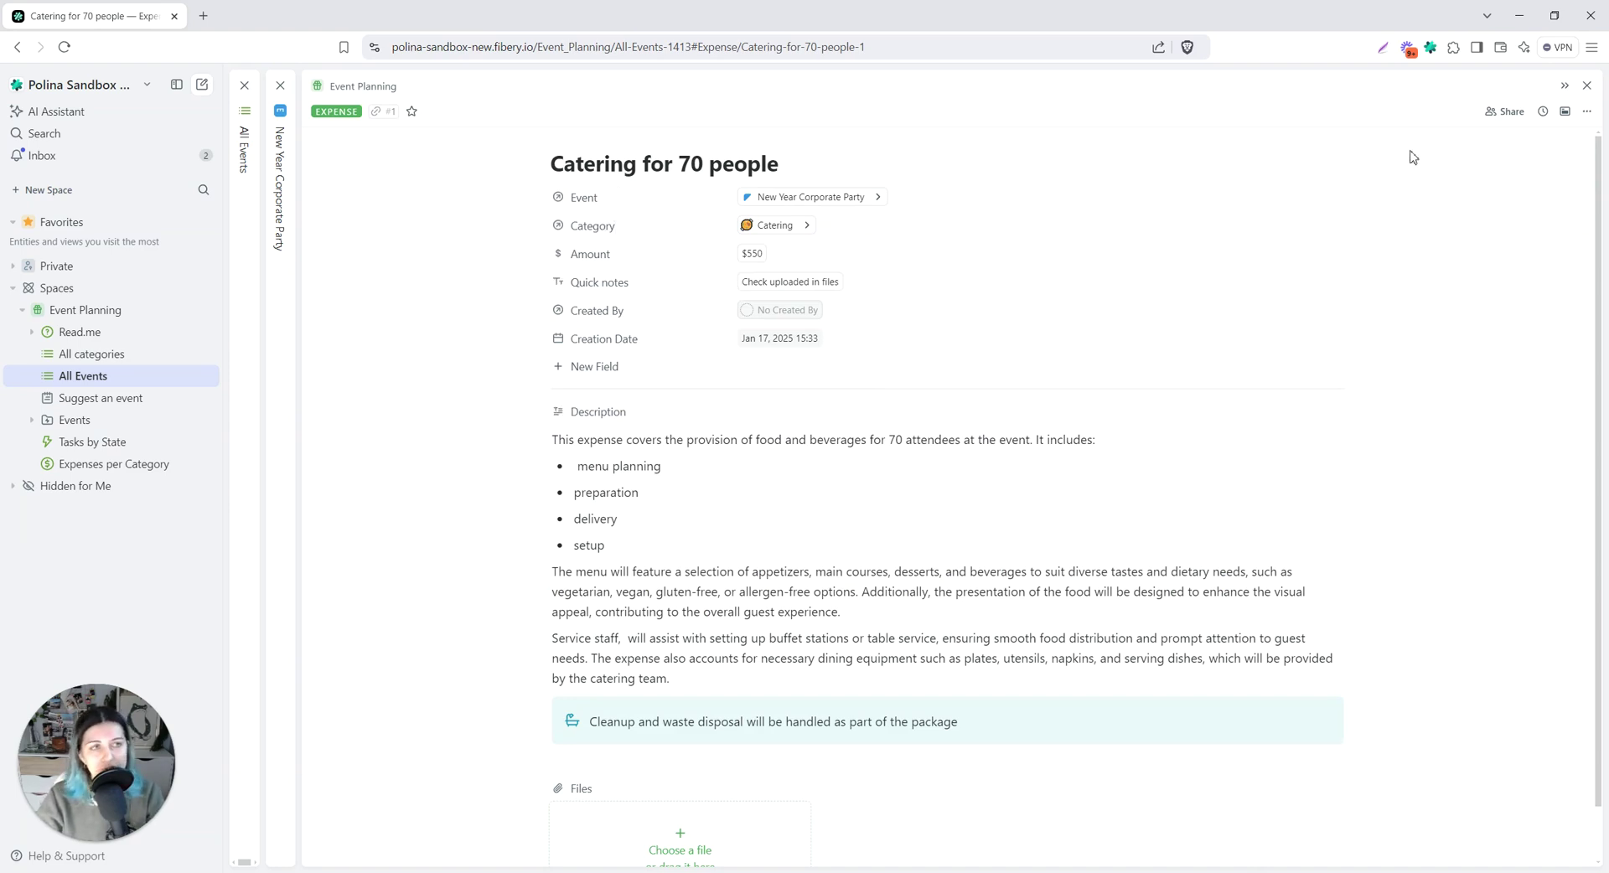
{"action": "left_click", "coordinate": [1586, 85]}
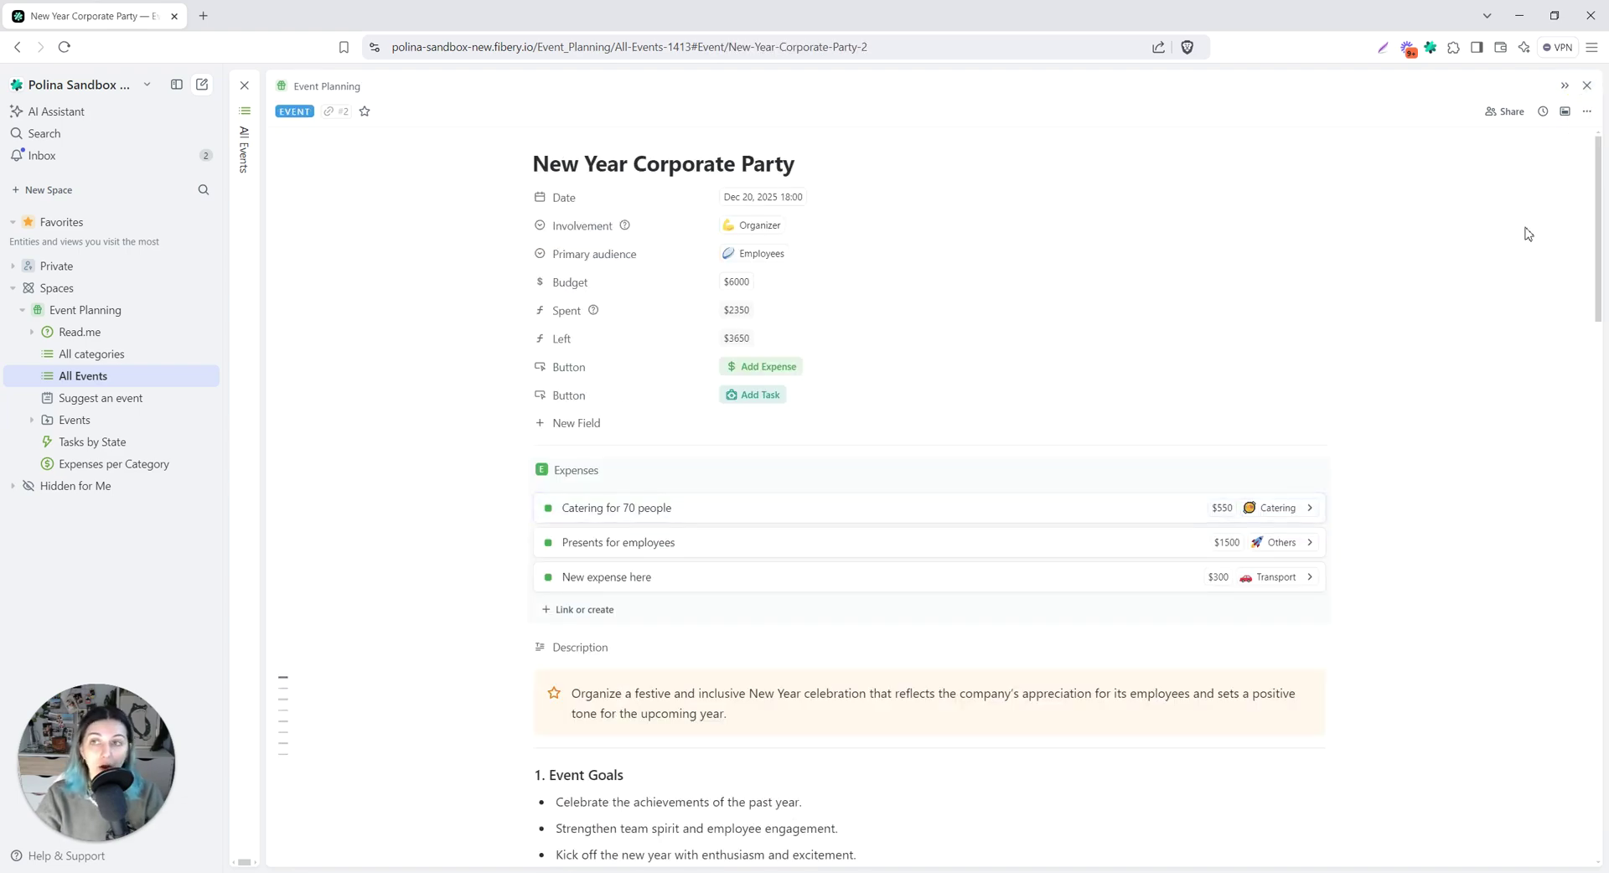
{"action": "left_click", "coordinate": [1587, 85]}
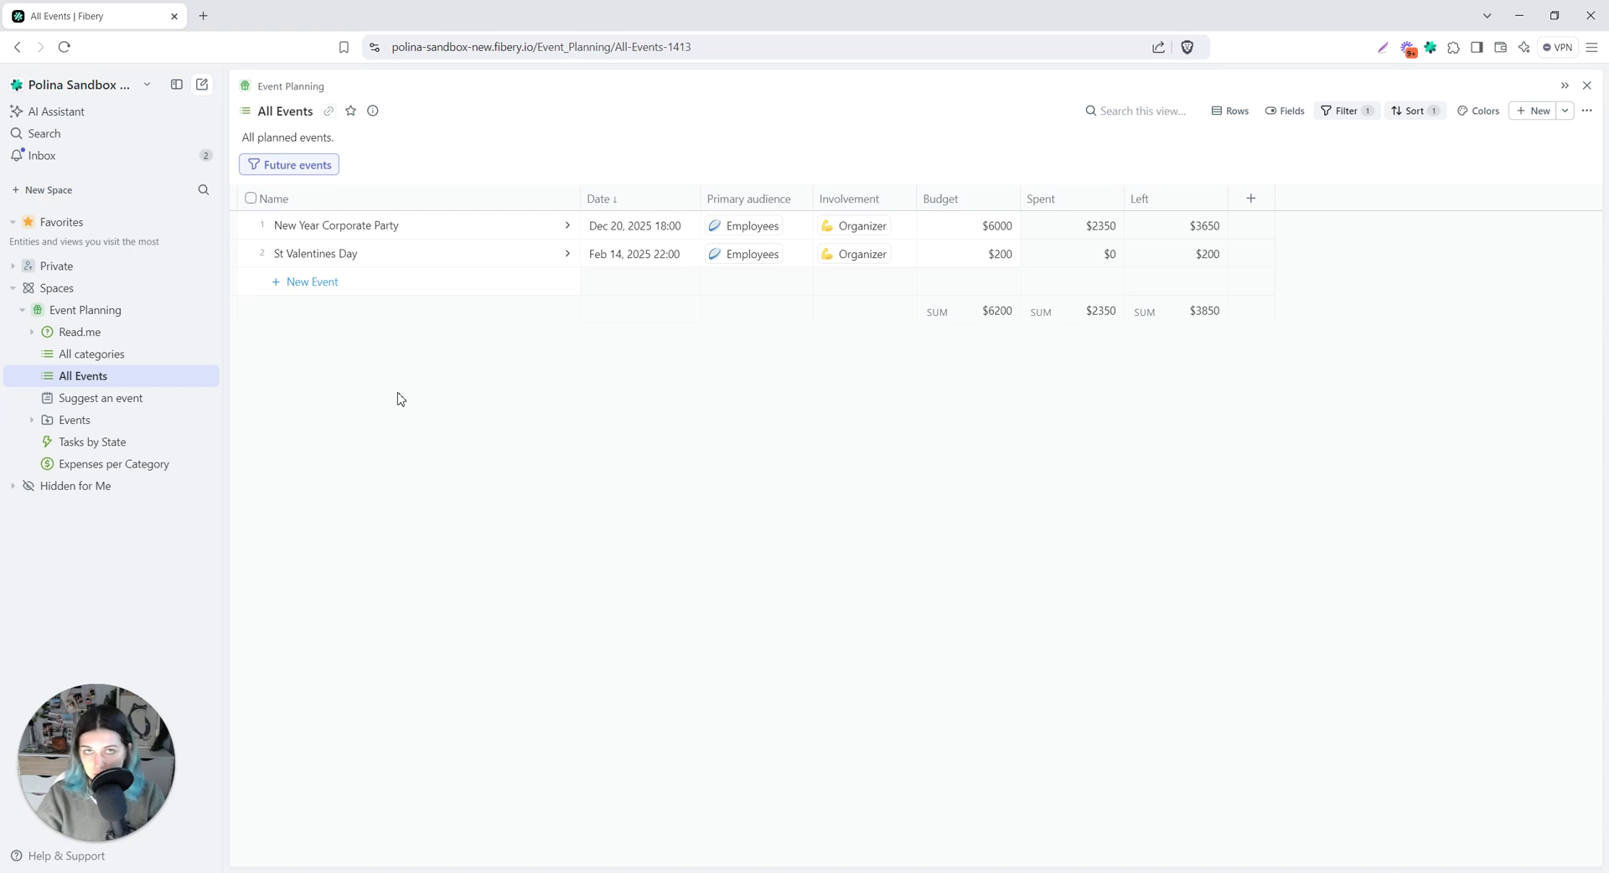
- Examine the Tasks by State board's card settings and compare its tasks with the "Future events only" filter off and on
{"action": "left_click", "coordinate": [155, 448]}
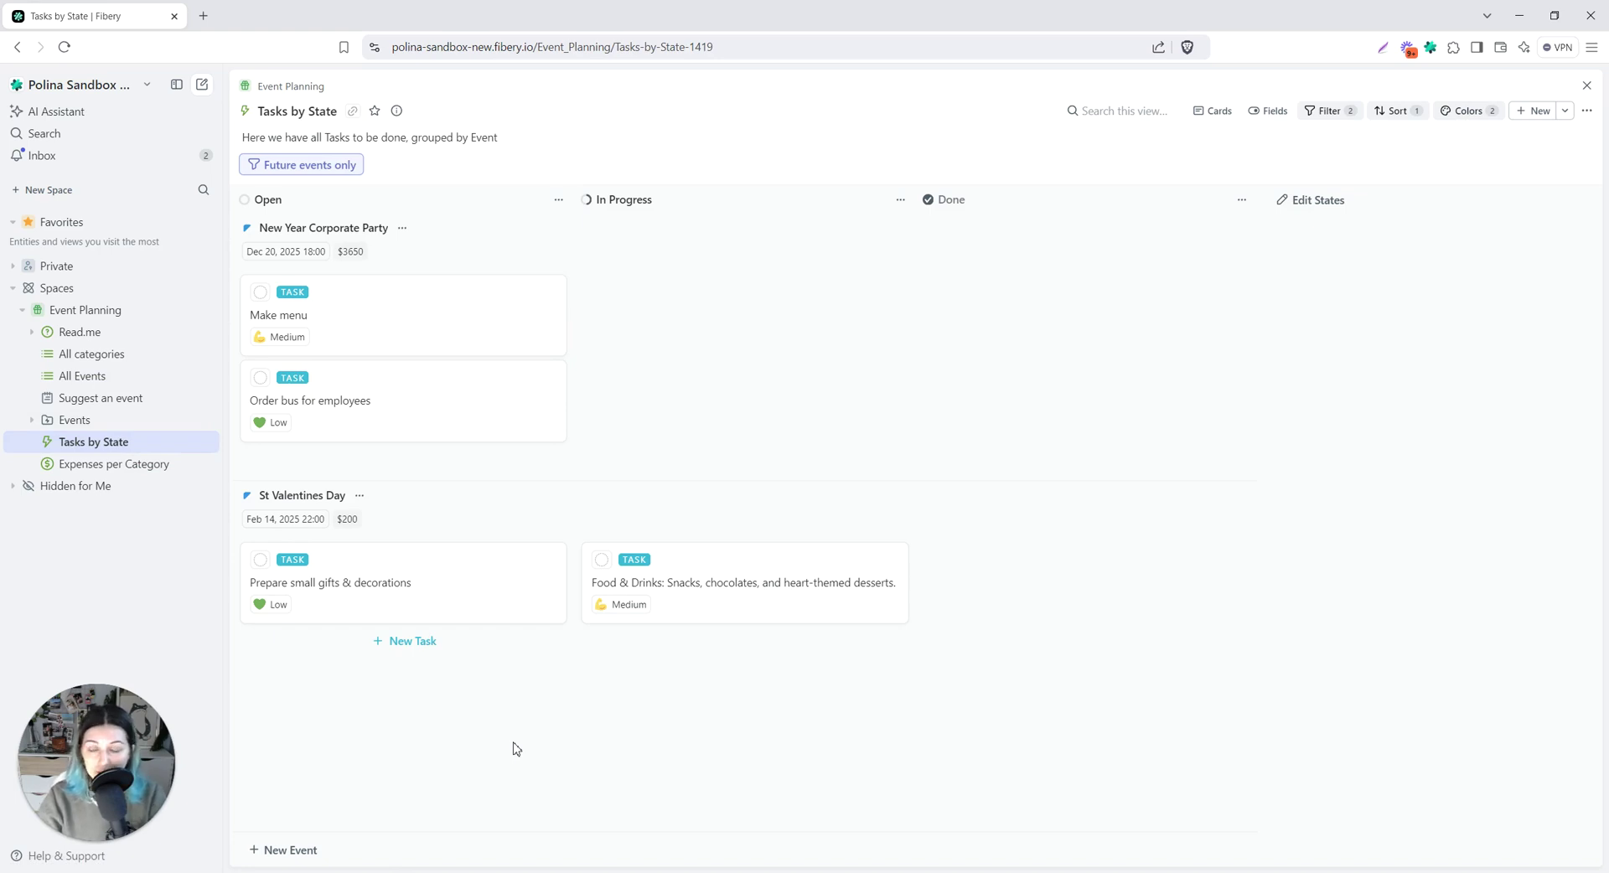
{"action": "left_click", "coordinate": [1212, 111]}
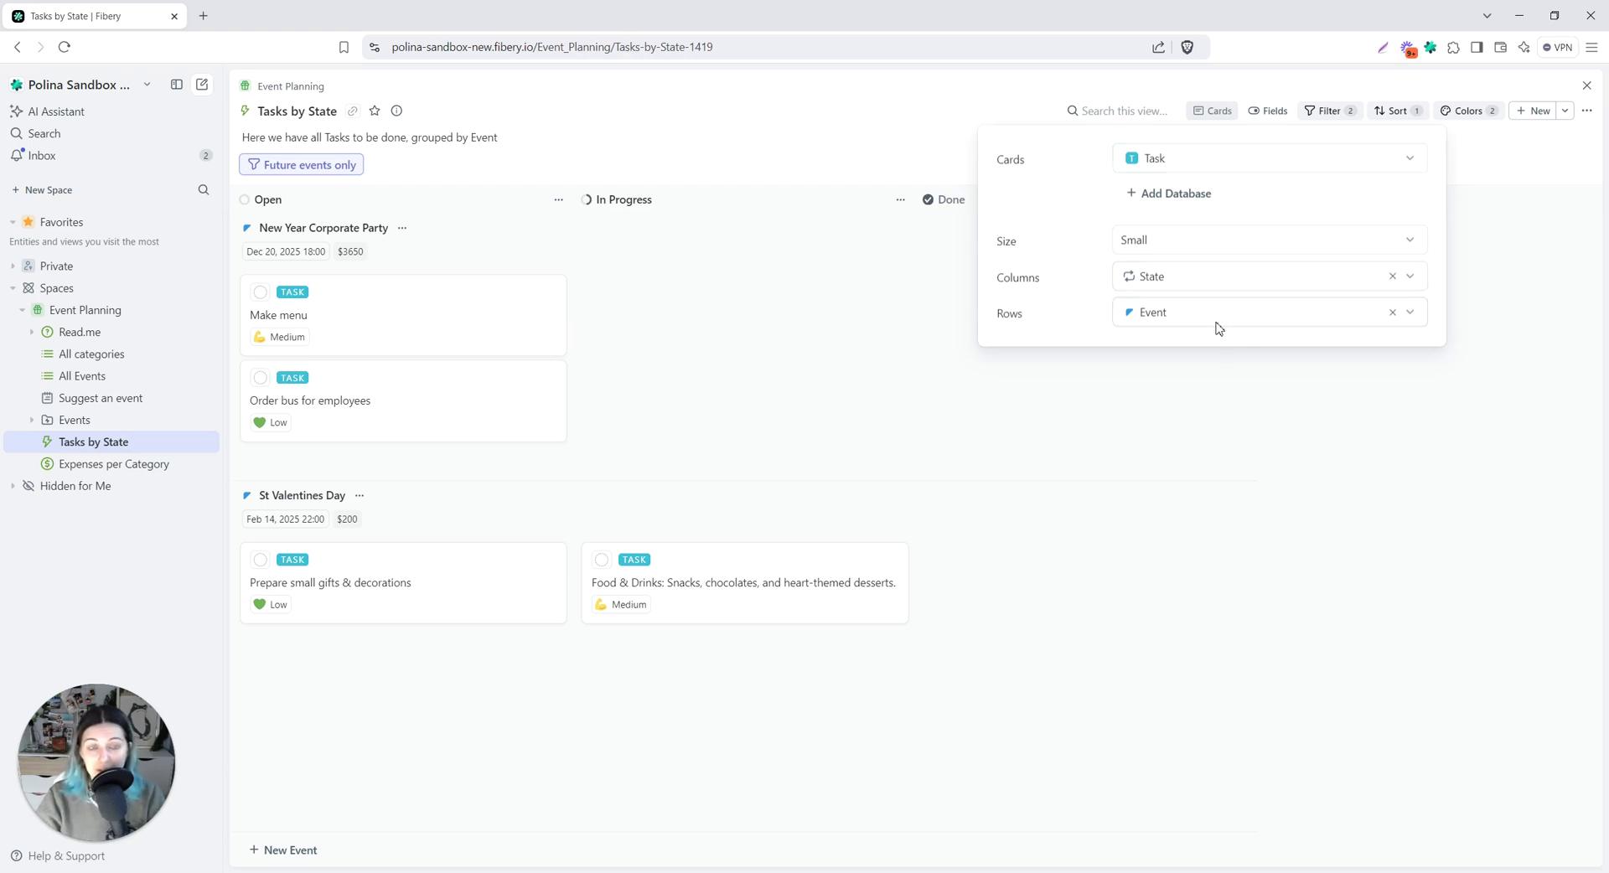
{"action": "left_click", "coordinate": [581, 429]}
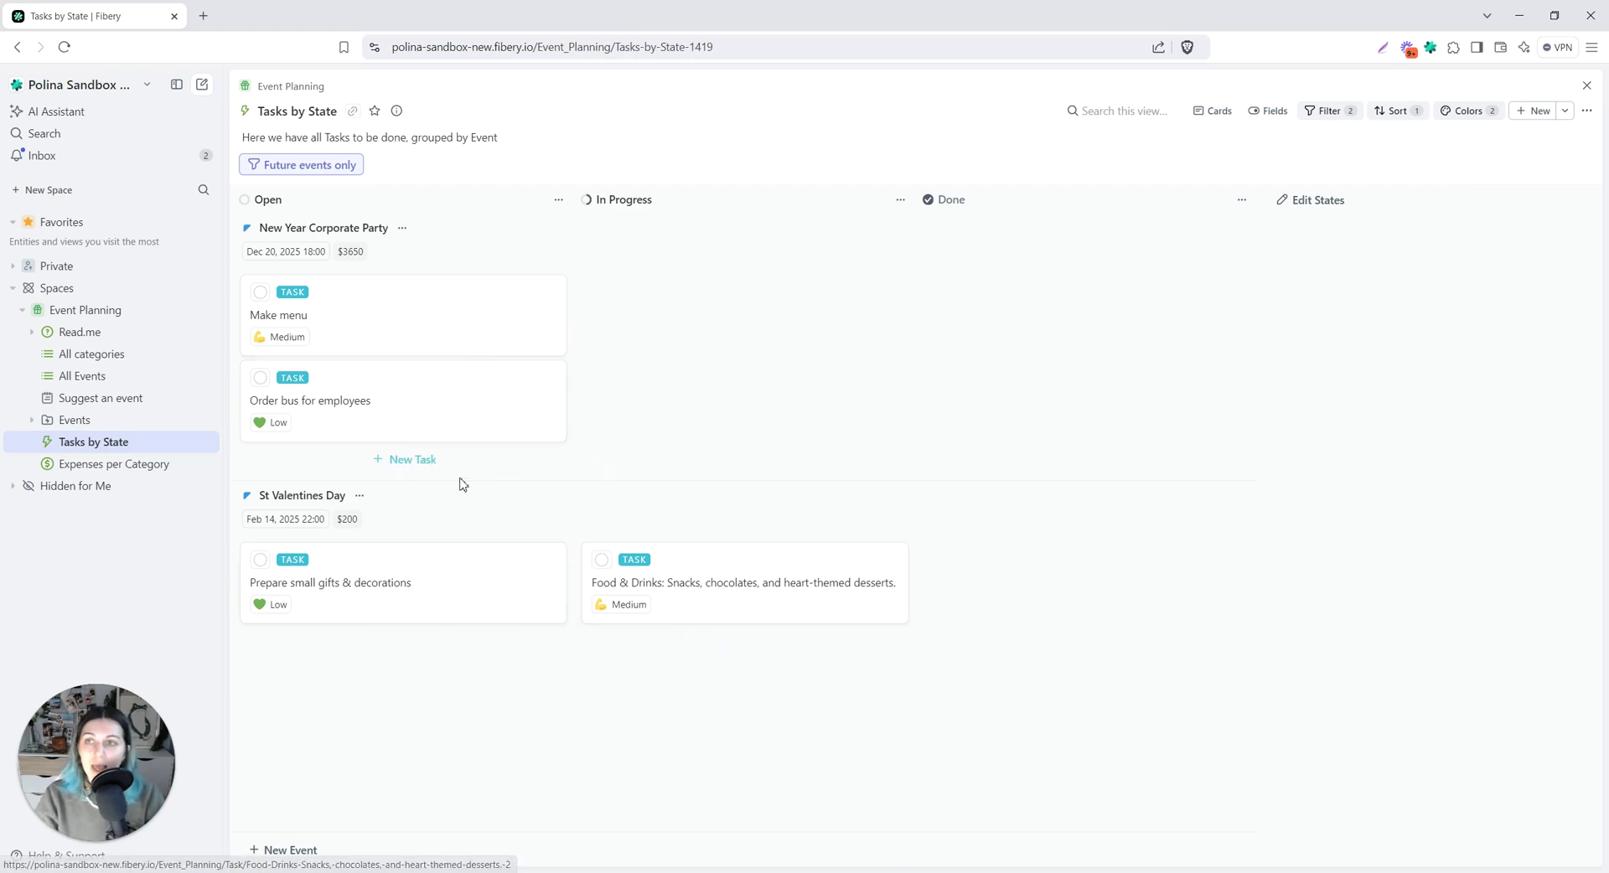
{"action": "left_click", "coordinate": [306, 167]}
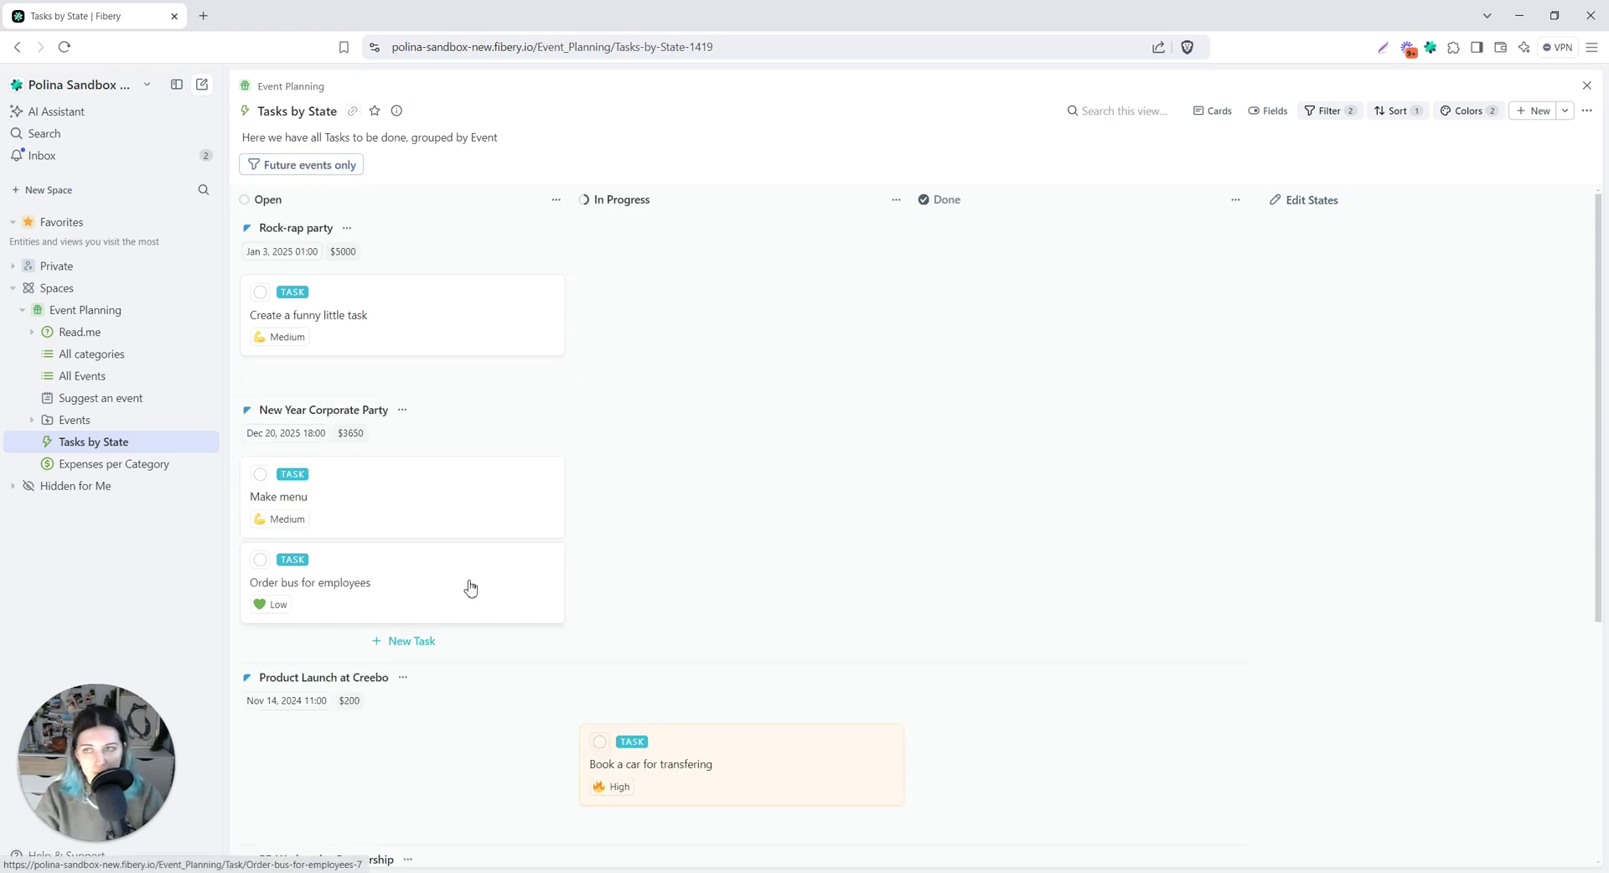
{"action": "left_click", "coordinate": [326, 167]}
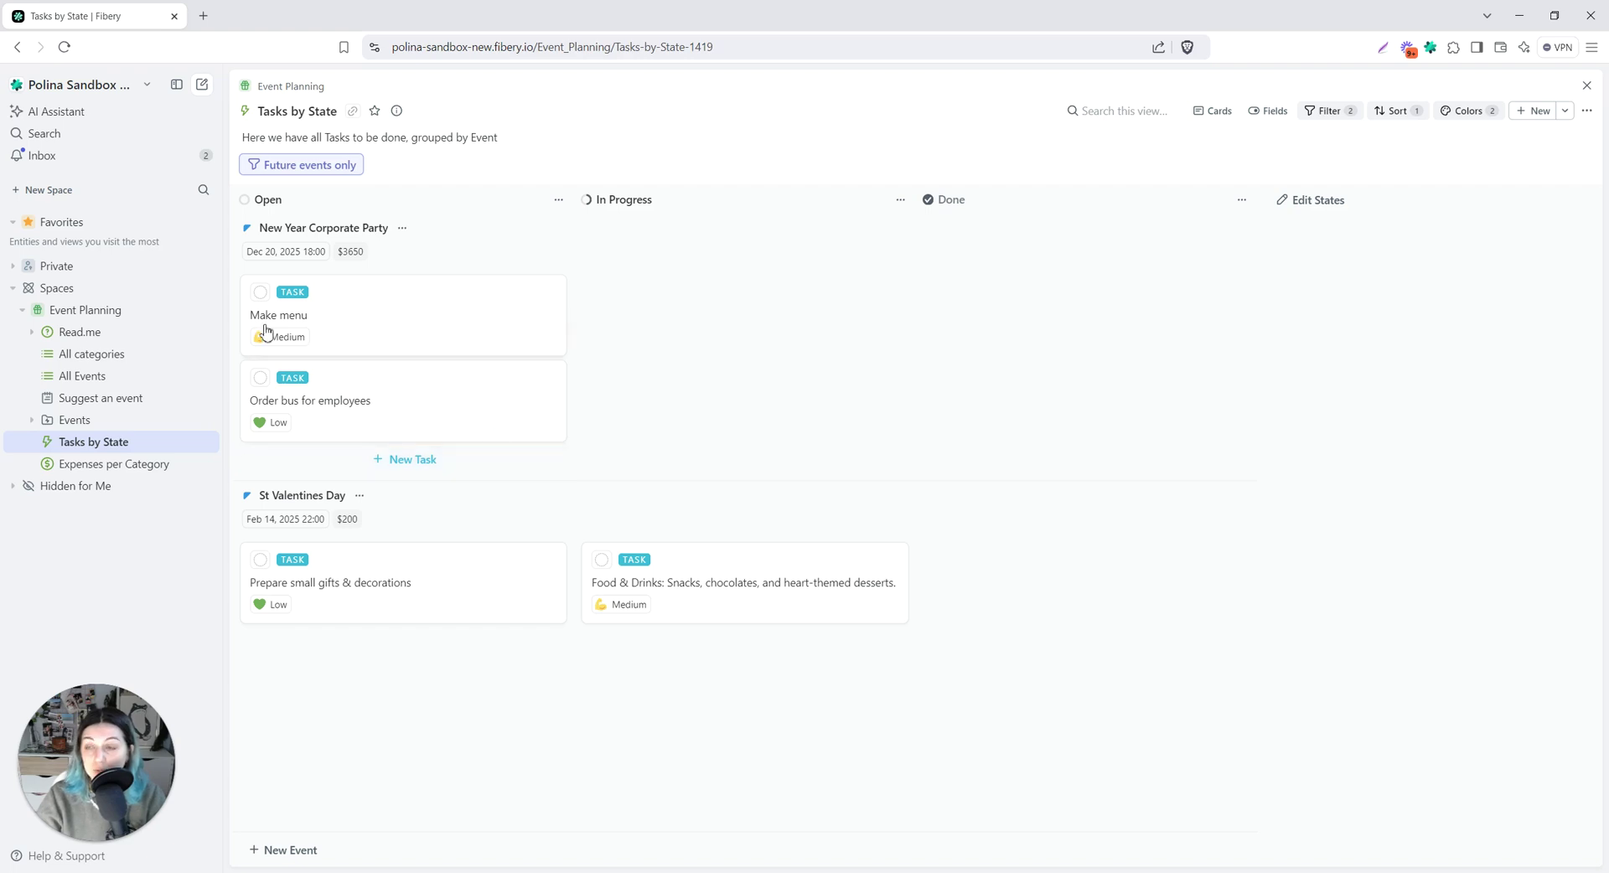
- Open the Expenses per Category report and refresh its data
{"action": "left_click", "coordinate": [120, 466]}
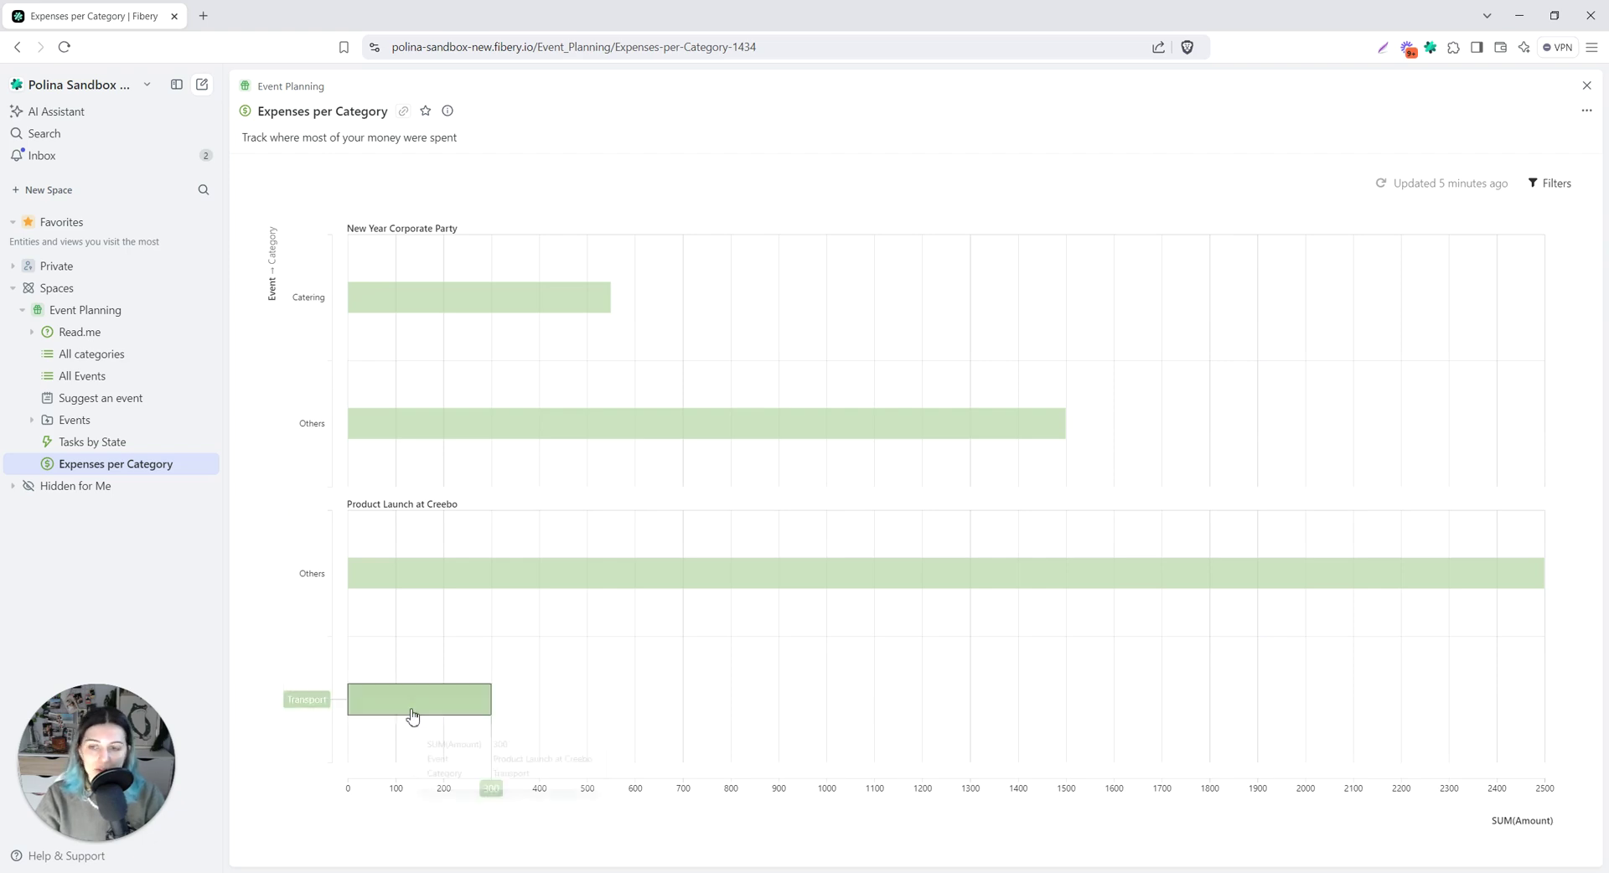
{"action": "left_click", "coordinate": [1442, 185]}
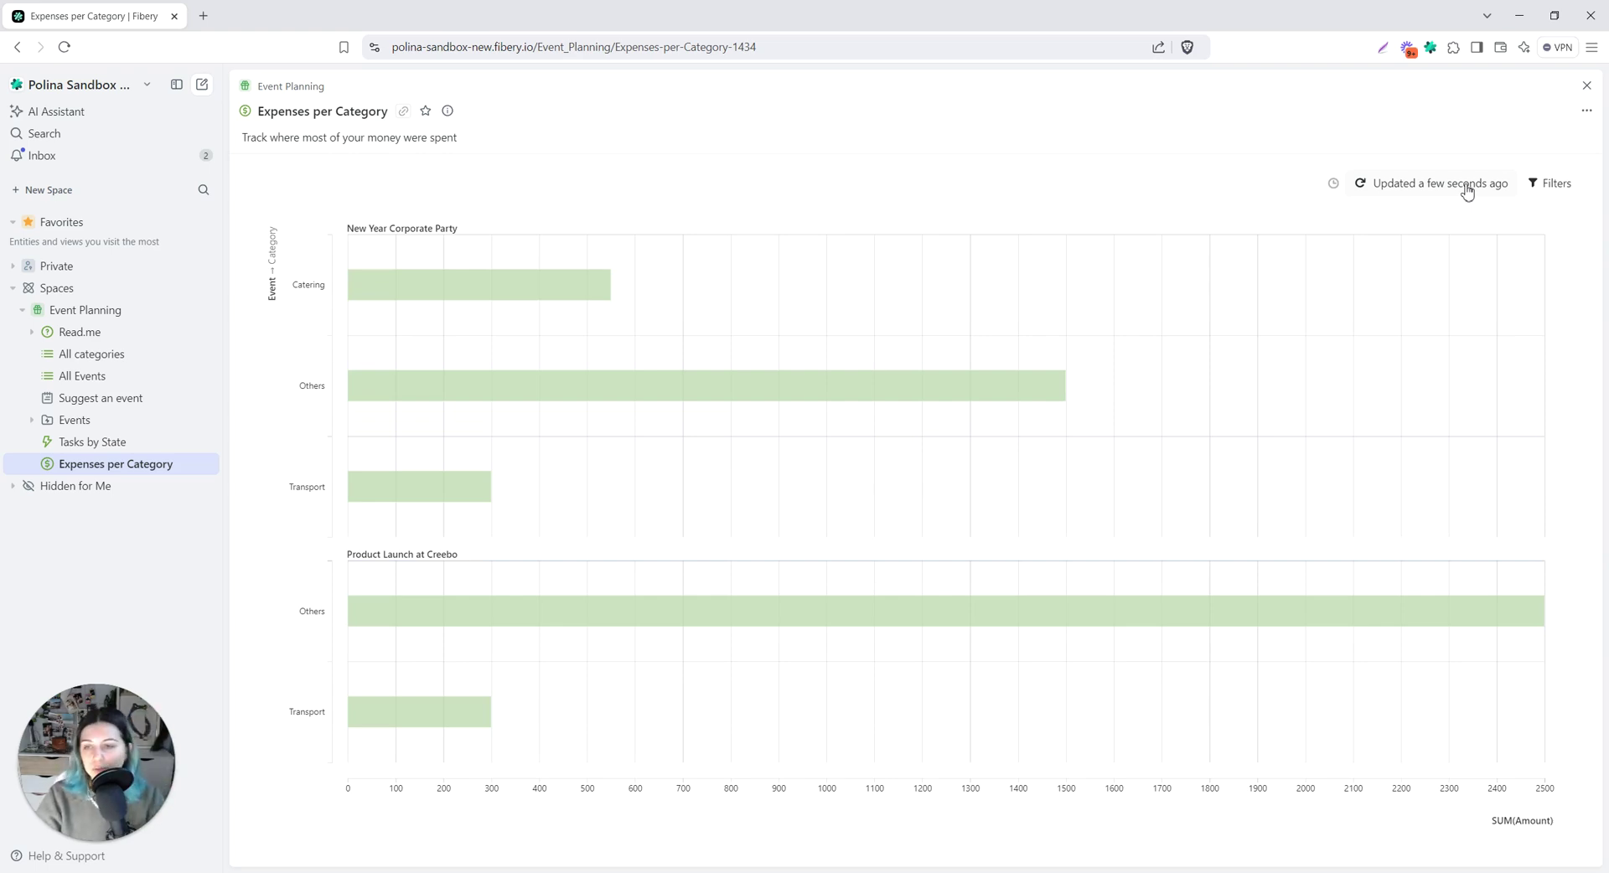
{"action": "mouse_move", "coordinate": [520, 486]}
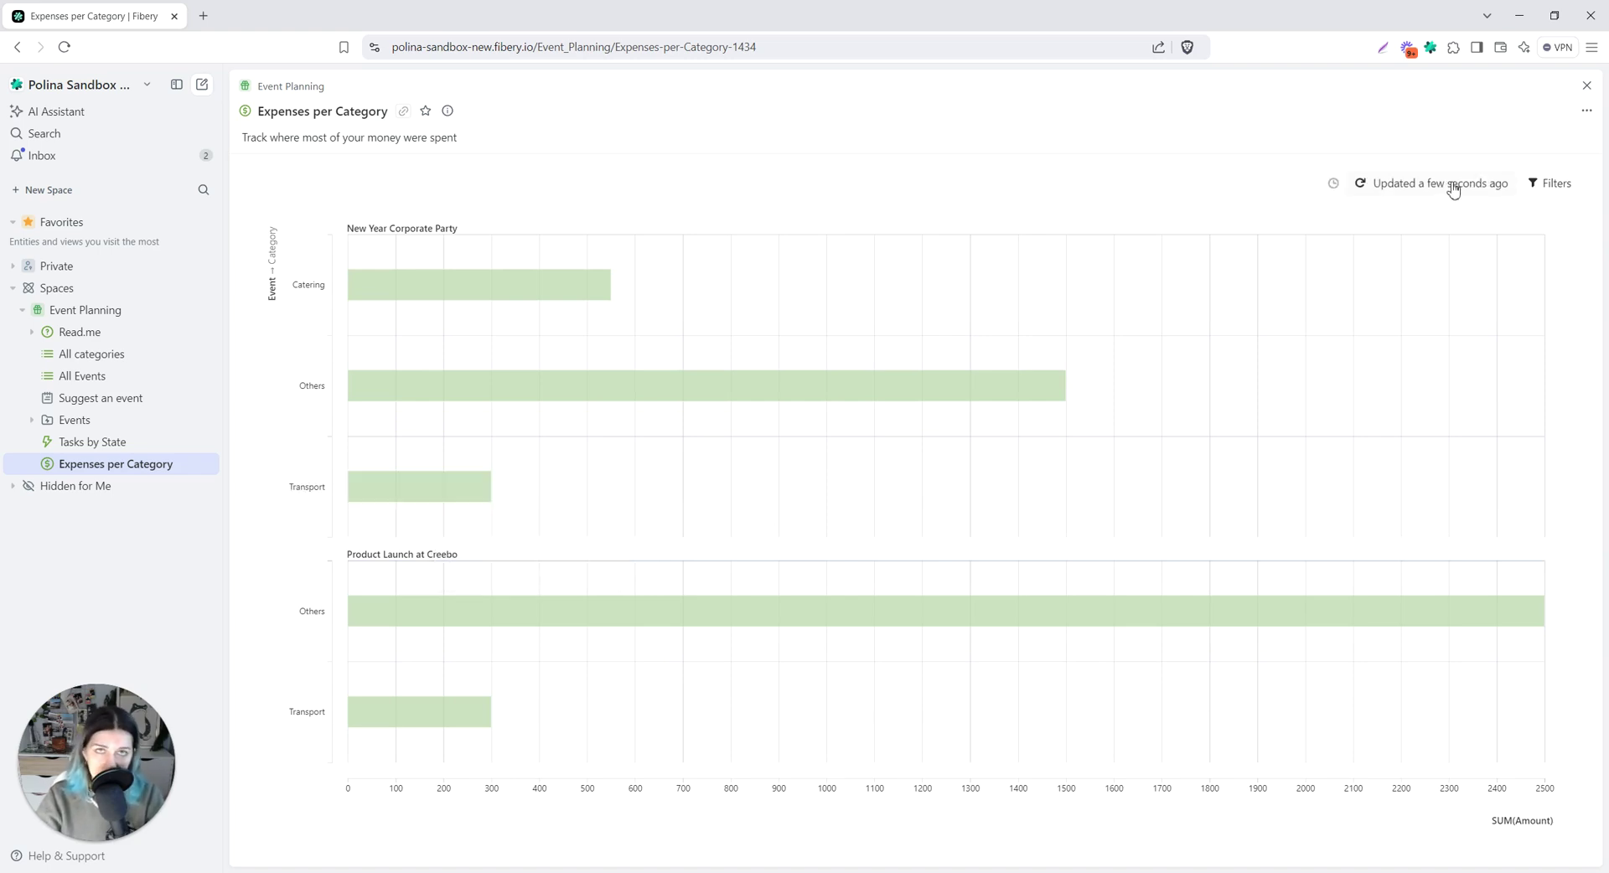
- Try grouping the report by Category above Event, restore the original Event and Category order, and finish editing
{"action": "left_click", "coordinate": [1587, 109]}
{"action": "left_click", "coordinate": [1495, 135]}
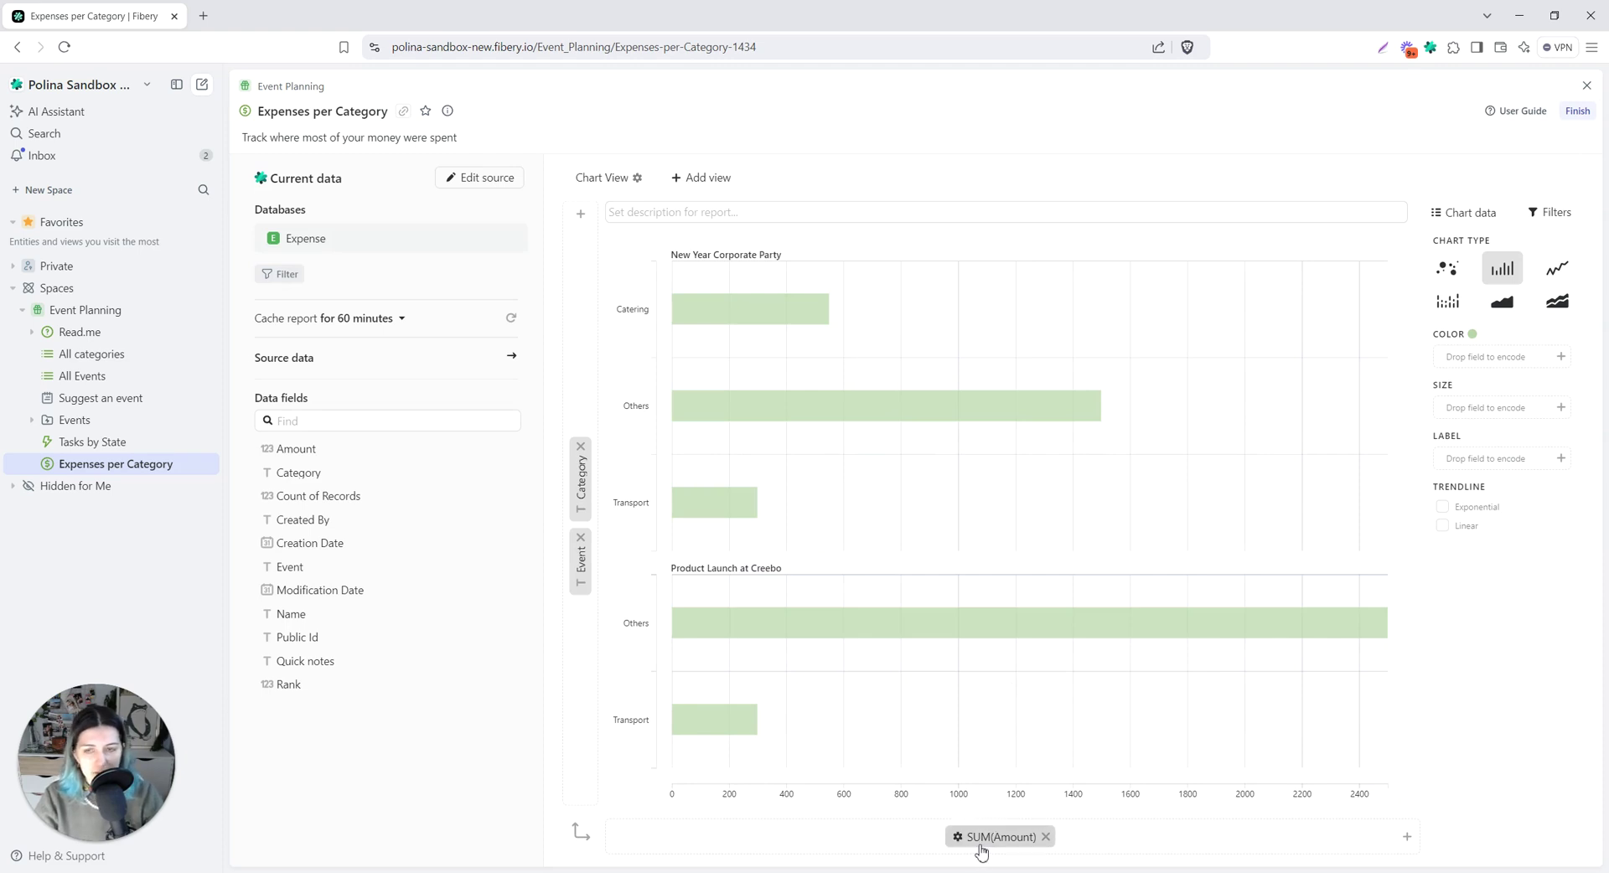
{"action": "left_click_drag", "start_coordinate": [581, 513], "coordinate": [580, 587]}
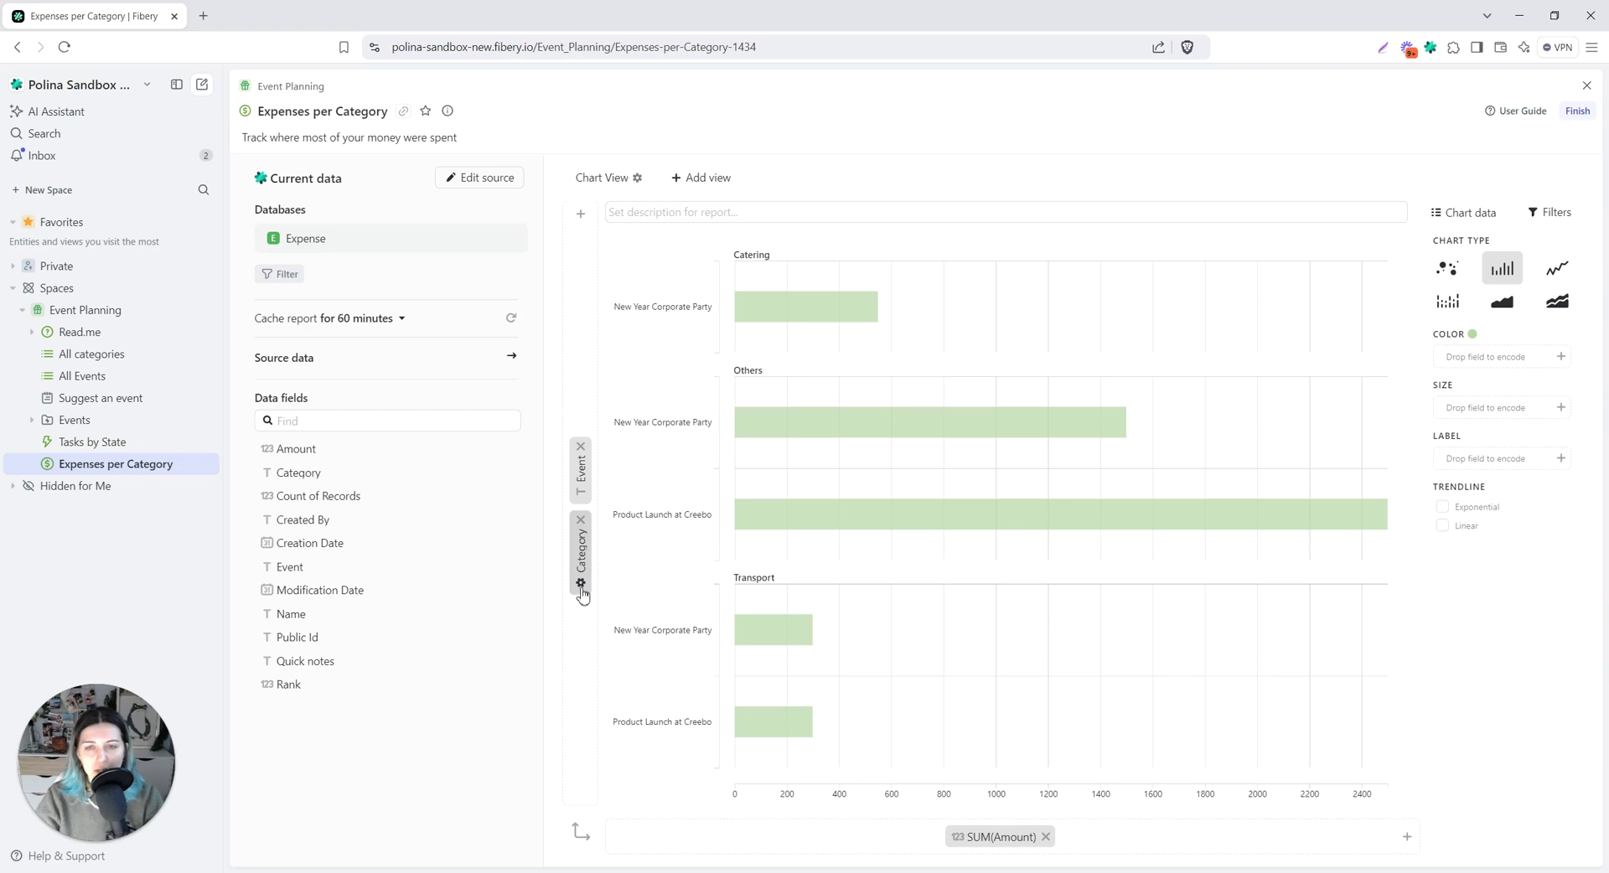
{"action": "mouse_move", "coordinate": [819, 302]}
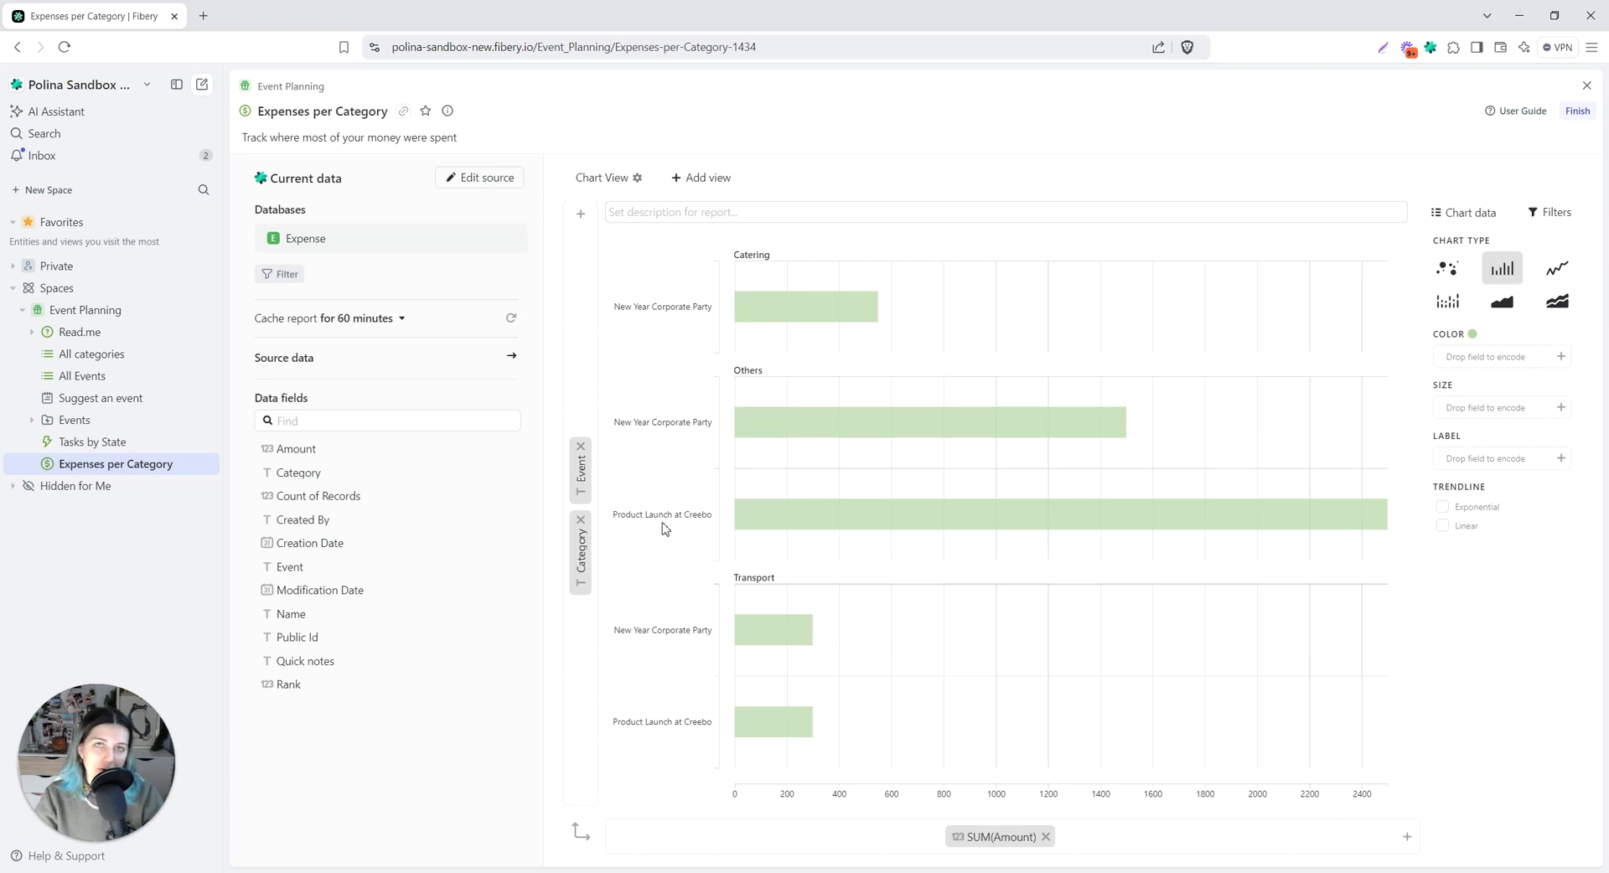
{"action": "left_click_drag", "start_coordinate": [578, 539], "coordinate": [589, 437]}
{"action": "left_click", "coordinate": [1578, 110]}
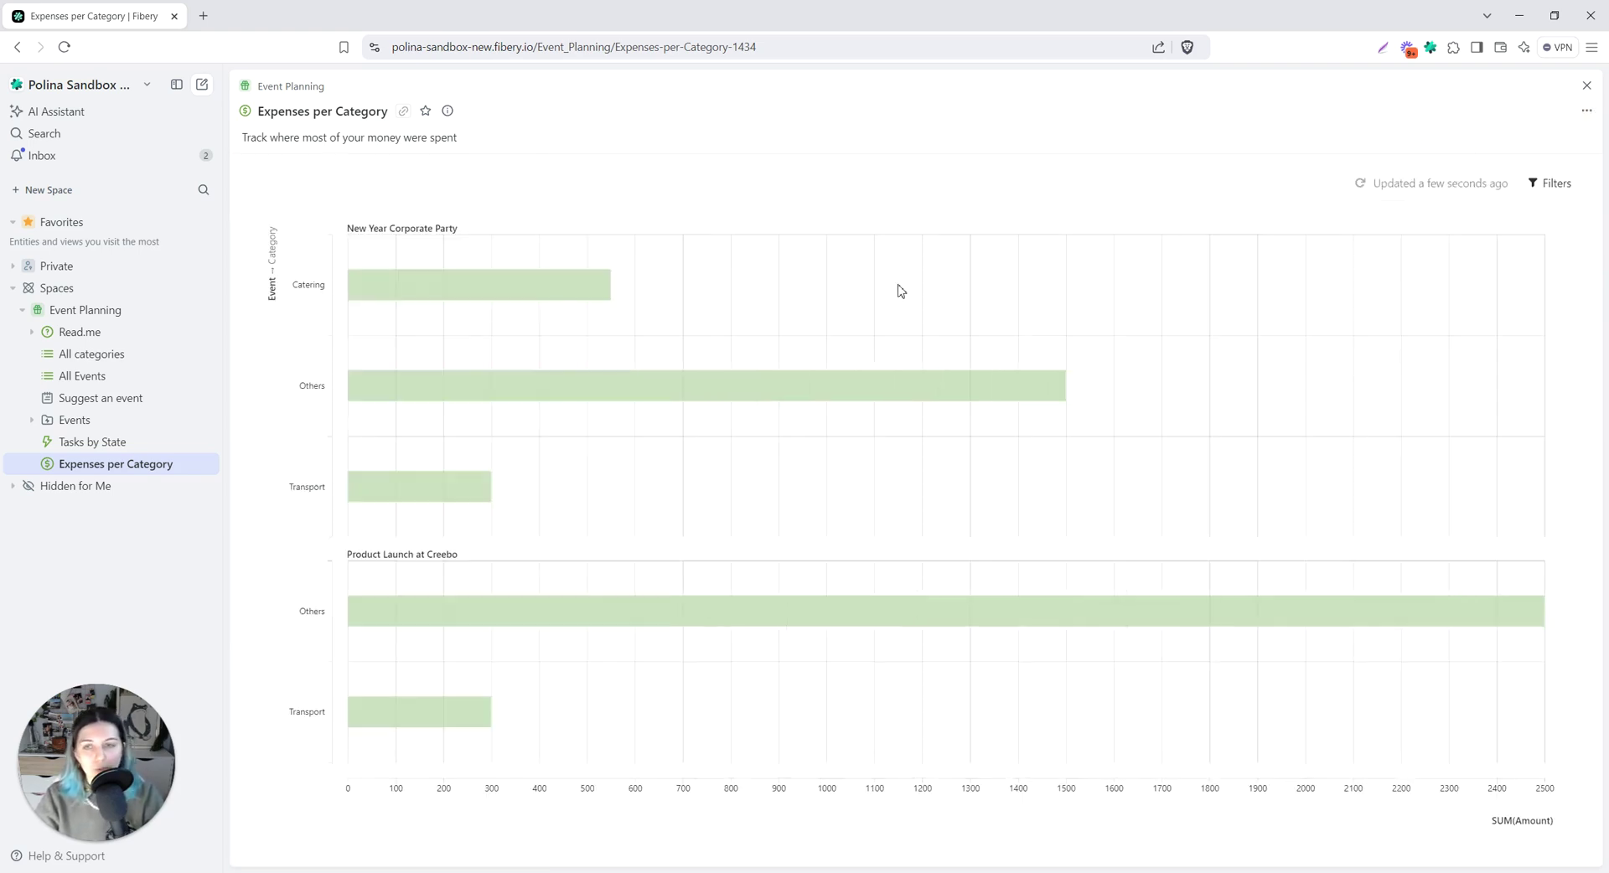
- Open the "Suggest an event" form and look through its questions
{"action": "left_click", "coordinate": [122, 407]}
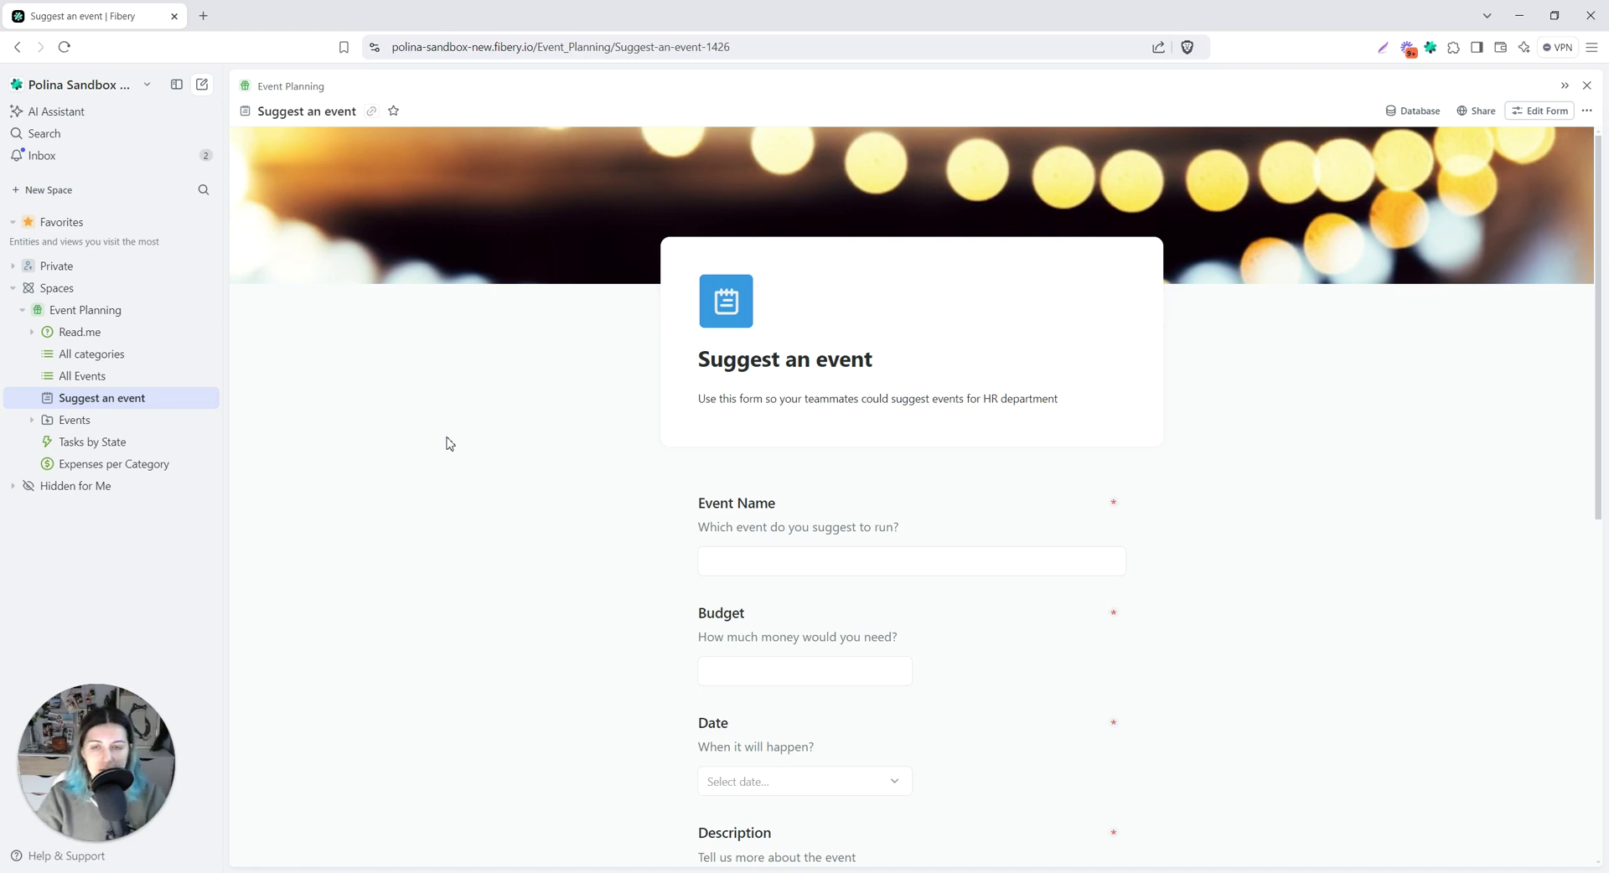
{"action": "scroll", "coordinate": [964, 470], "scroll_direction": "down", "scroll_amount": 2}
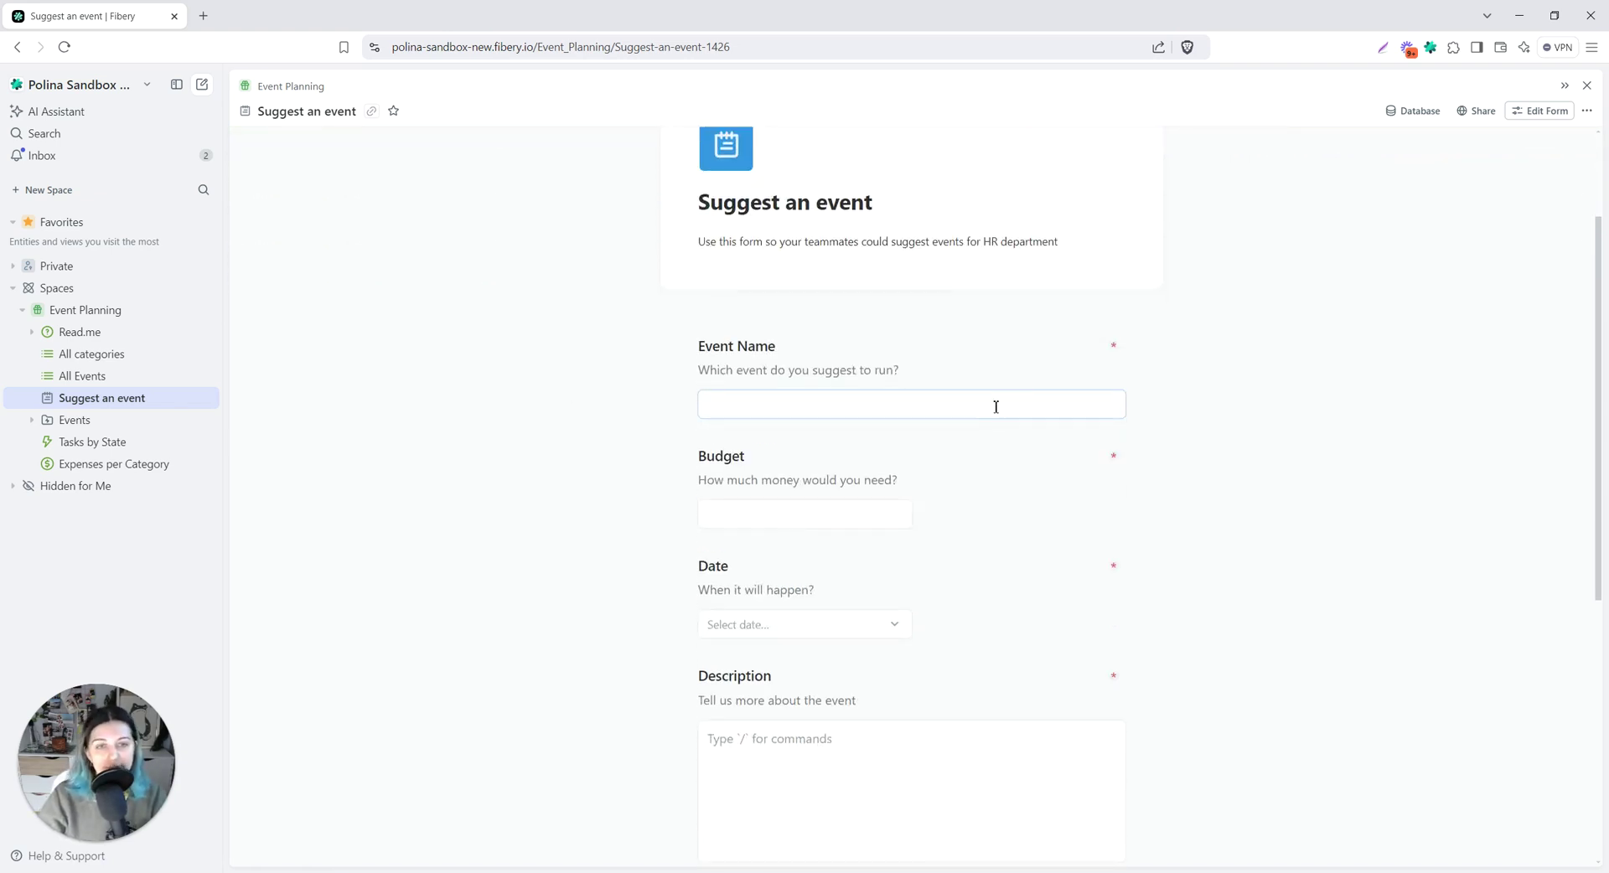
{"action": "scroll", "coordinate": [1373, 343], "scroll_direction": "up", "scroll_amount": 2}
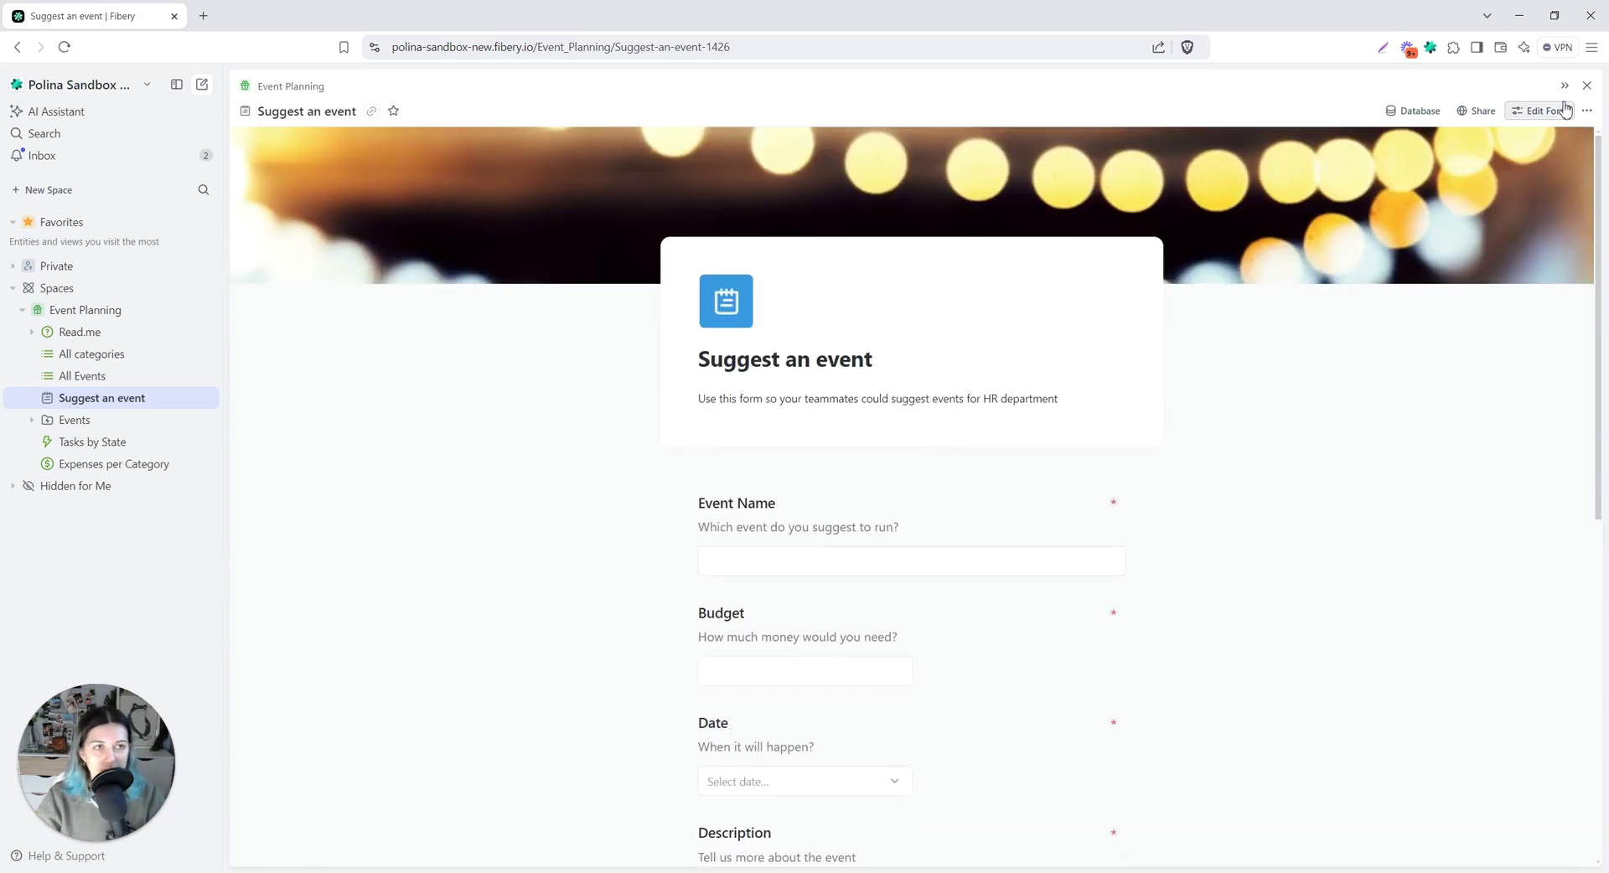
- Open the form for editing and examine the Event Name question's settings and the included and excluded fields, changing nothing
{"action": "left_click", "coordinate": [1541, 110]}
{"action": "scroll", "coordinate": [898, 497], "scroll_direction": "down", "scroll_amount": 2}
{"action": "left_click", "coordinate": [863, 459]}
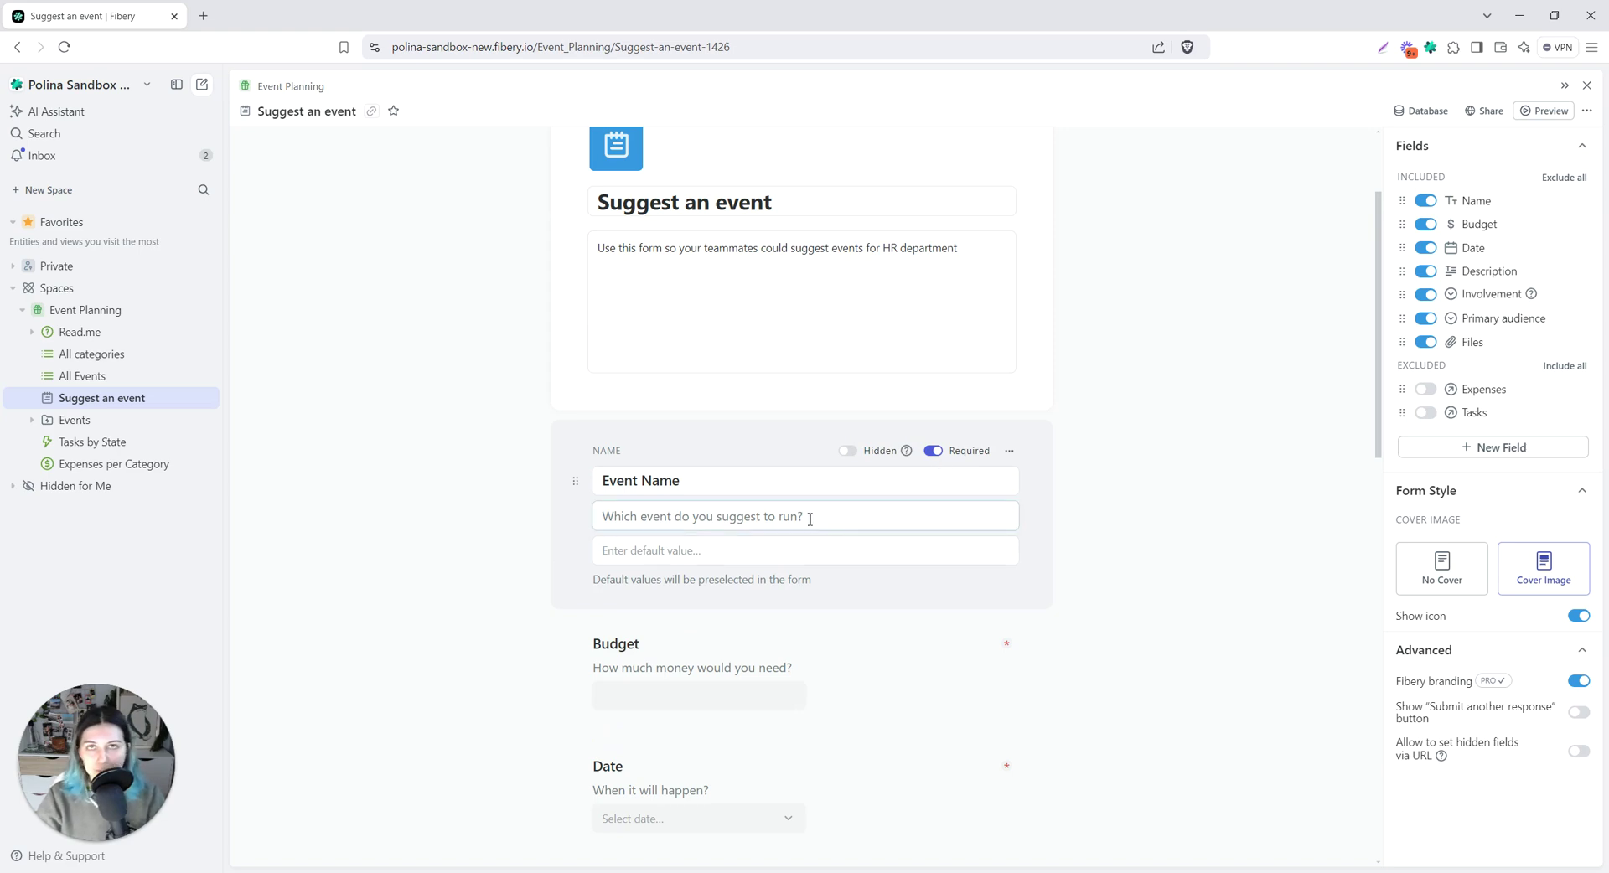
{"action": "left_click", "coordinate": [1176, 469]}
{"action": "scroll", "coordinate": [1062, 424], "scroll_direction": "down", "scroll_amount": 6}
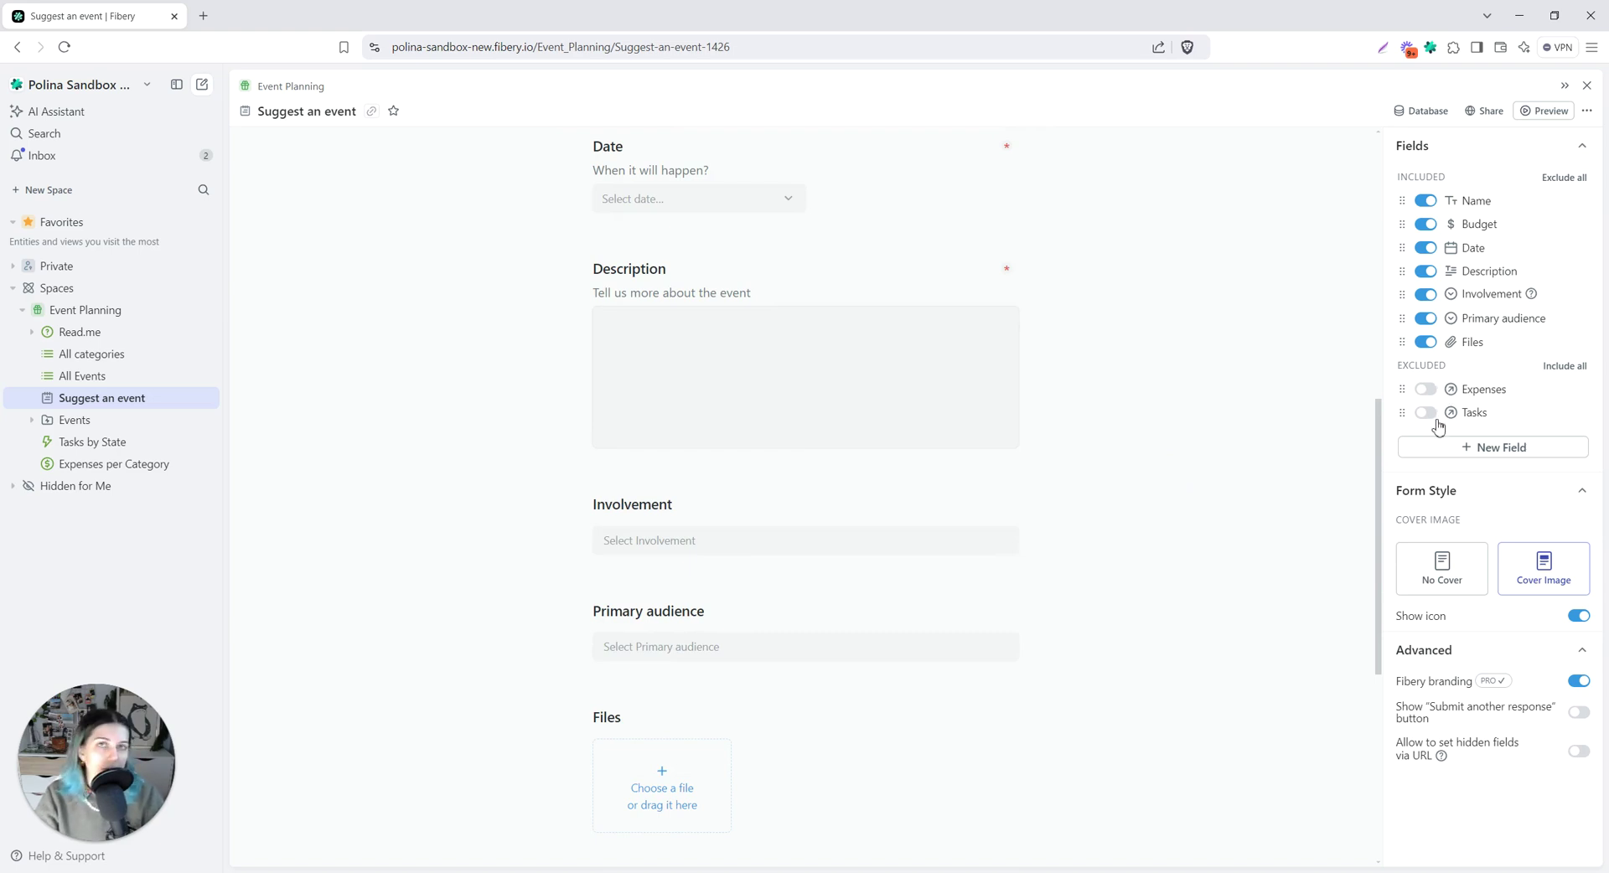
{"action": "scroll", "coordinate": [1196, 461], "scroll_direction": "up", "scroll_amount": 8}
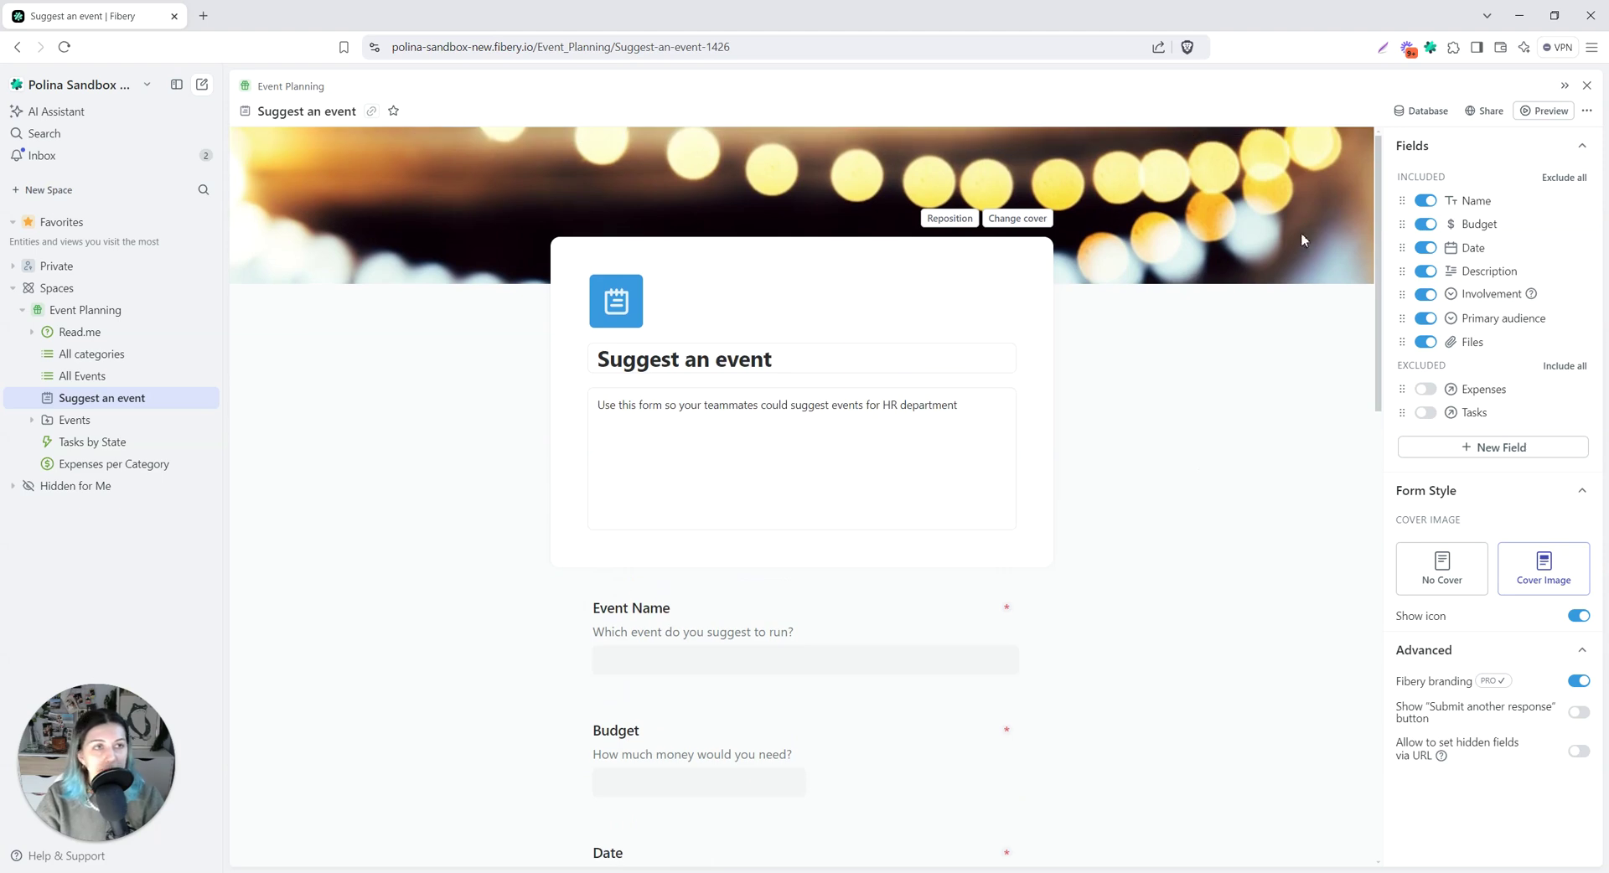
- Share the "Suggest an event" form publicly and check its share link and embed code
{"action": "left_click", "coordinate": [1485, 111]}
{"action": "left_click", "coordinate": [1262, 204]}
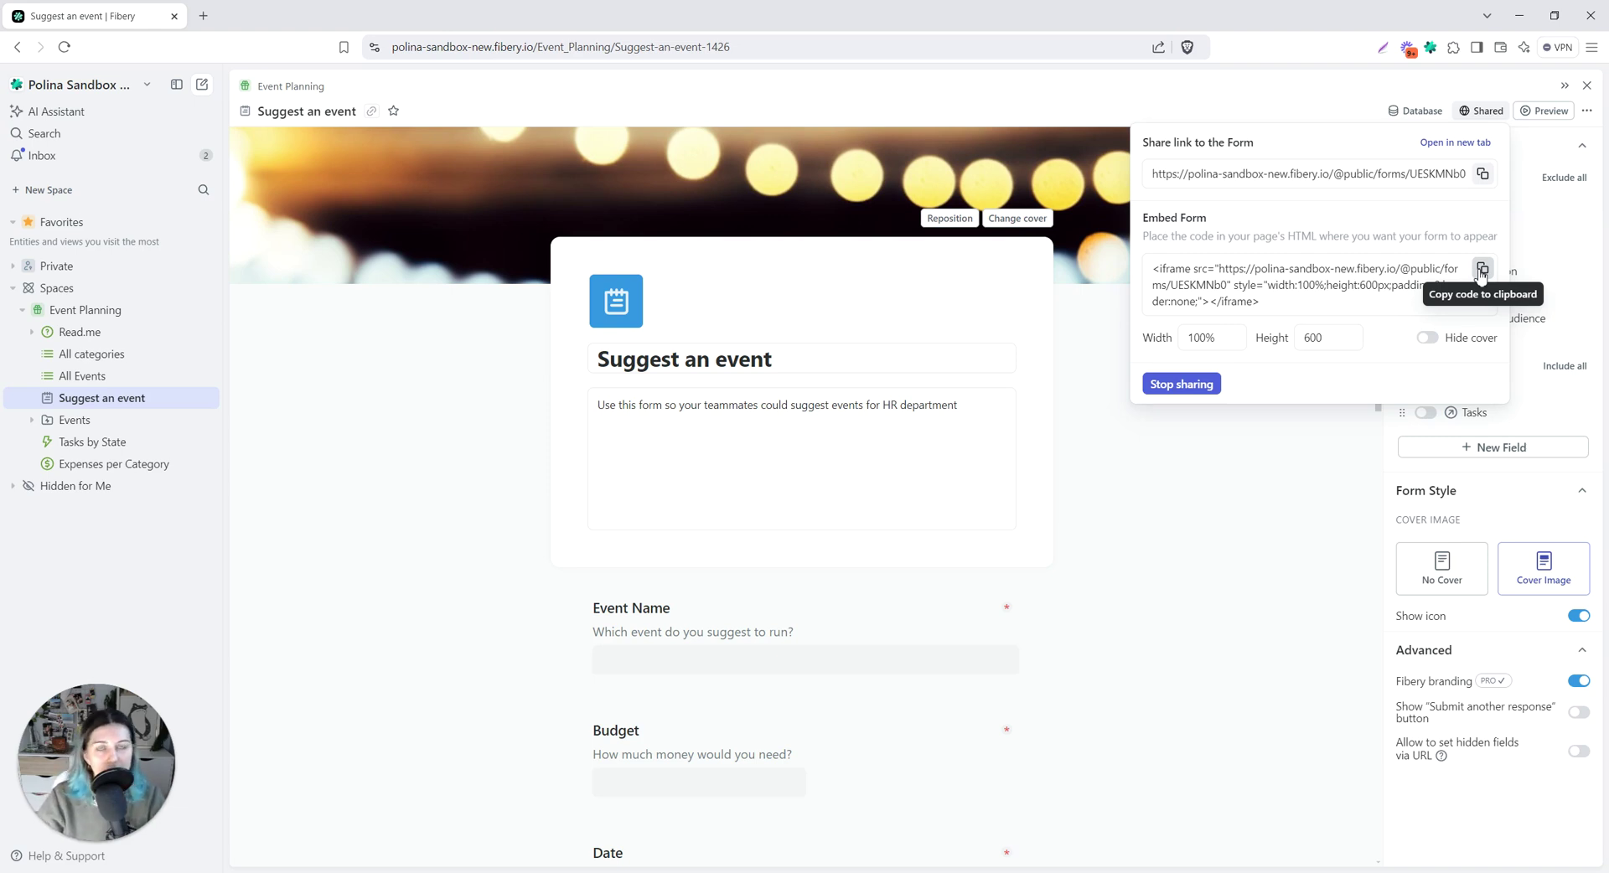
{"action": "left_click", "coordinate": [460, 432]}
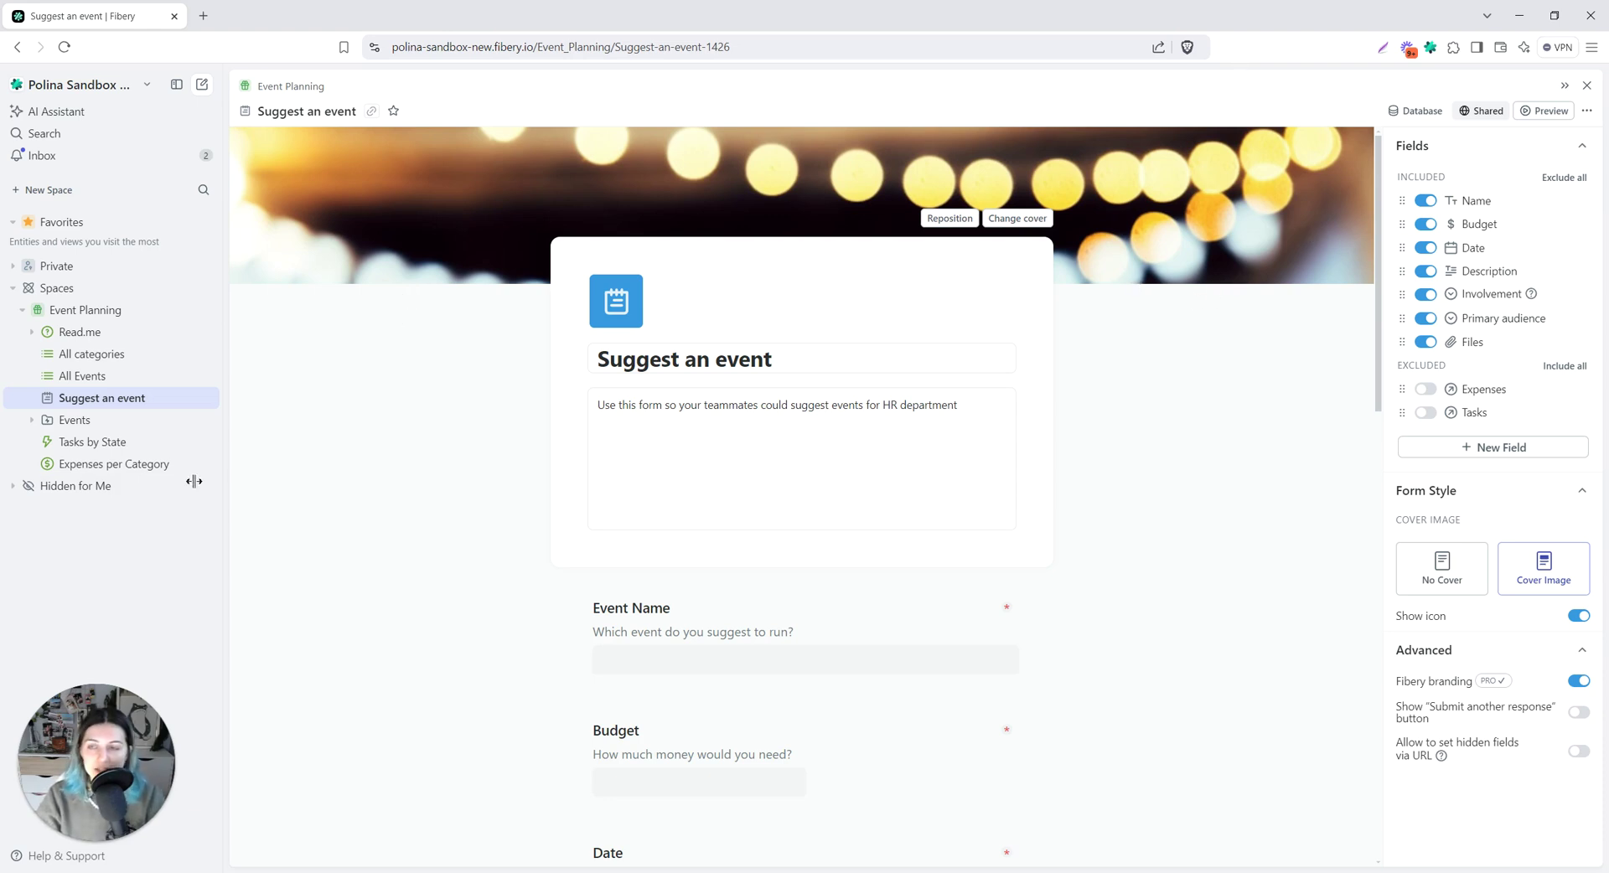
- Expand the Events smart folder and add a filter on the Date field to its configuration
{"action": "left_click", "coordinate": [31, 420]}
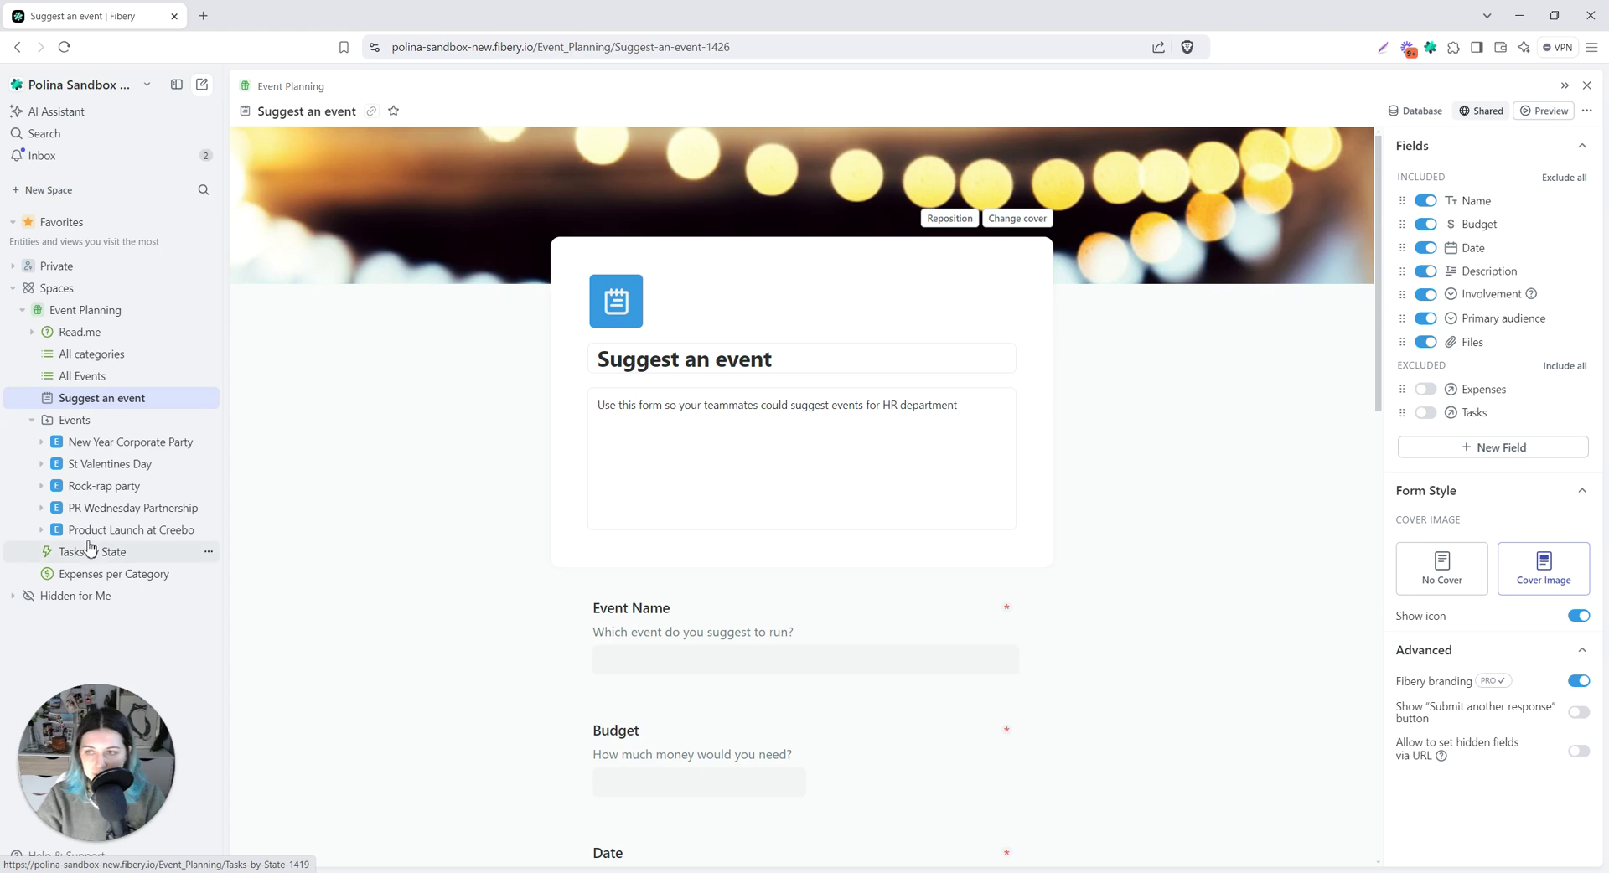
{"action": "left_click", "coordinate": [190, 420]}
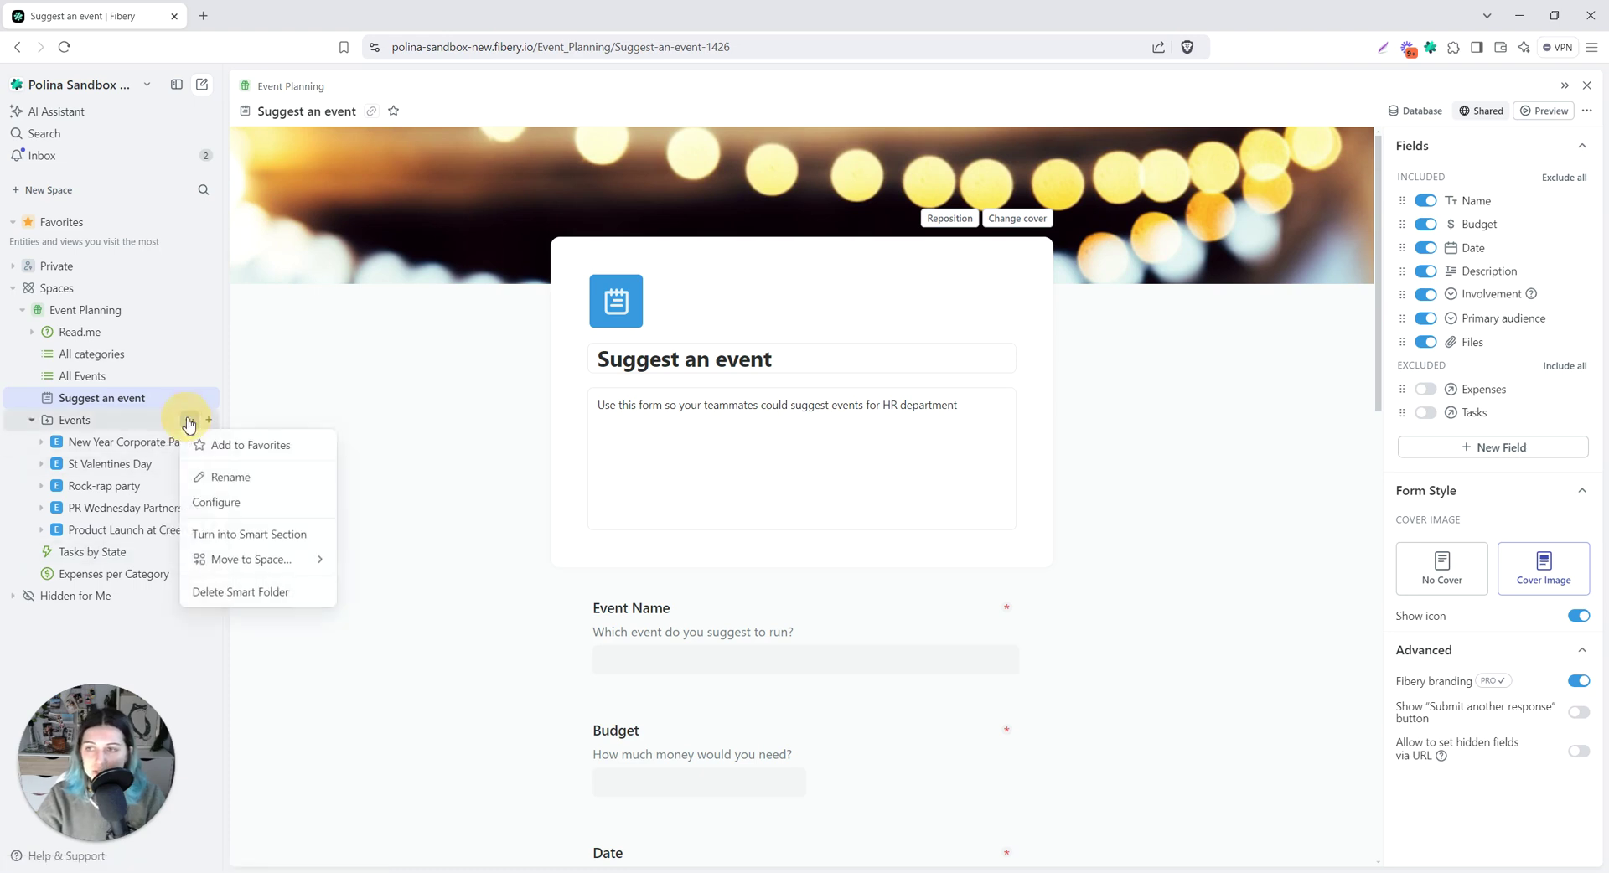
{"action": "left_click", "coordinate": [236, 502]}
{"action": "left_click", "coordinate": [296, 385]}
{"action": "left_click", "coordinate": [280, 468]}
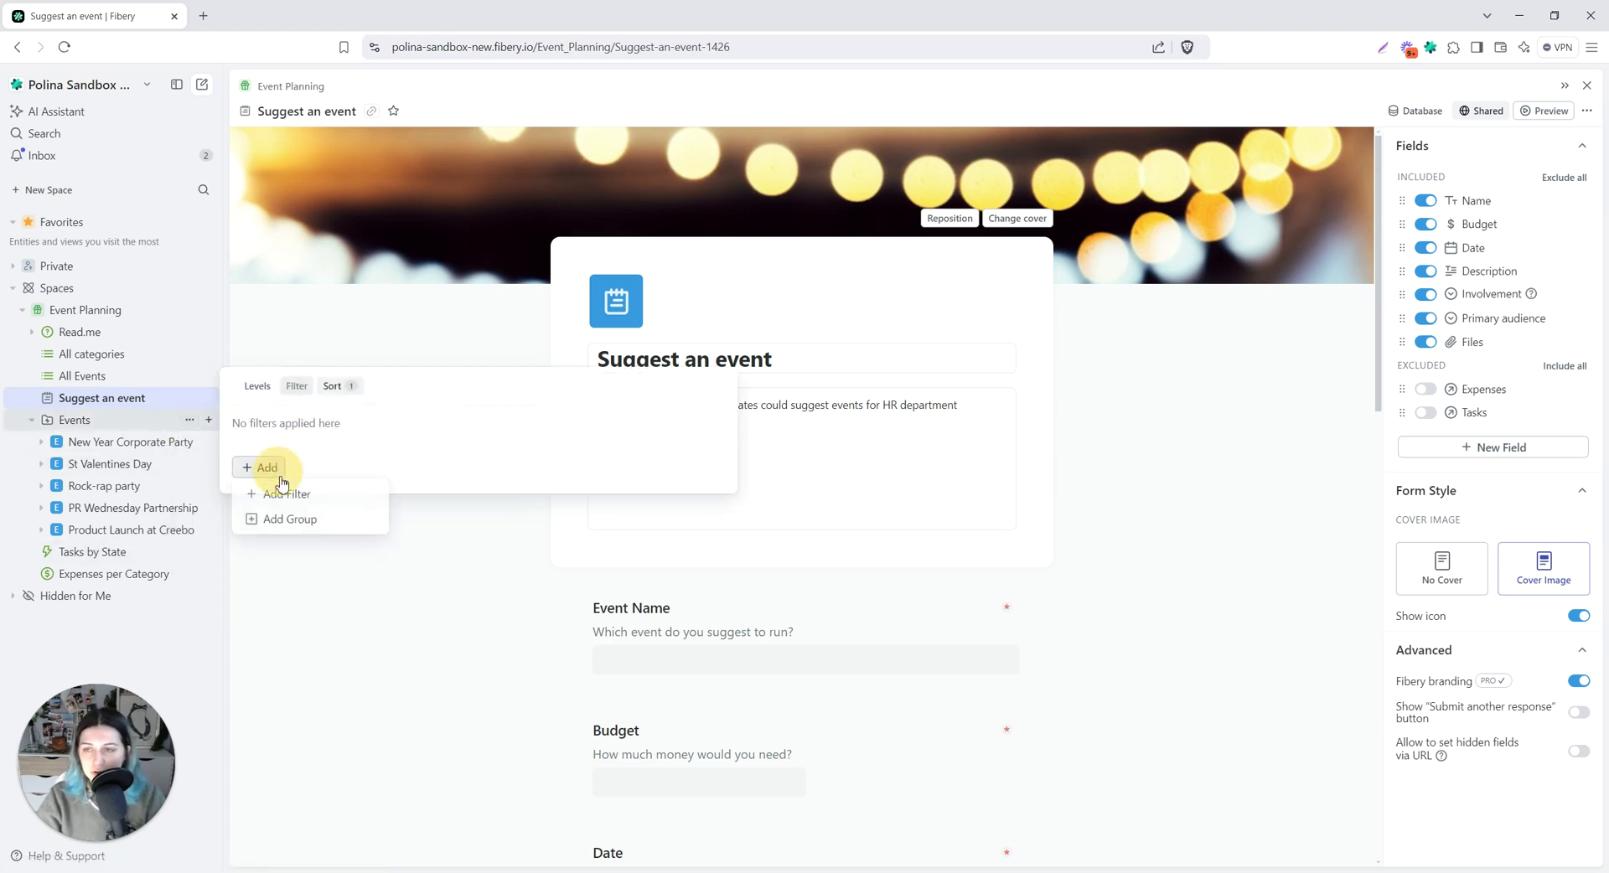
{"action": "left_click", "coordinate": [280, 494]}
{"action": "left_click", "coordinate": [323, 426]}
{"action": "left_click", "coordinate": [360, 564]}
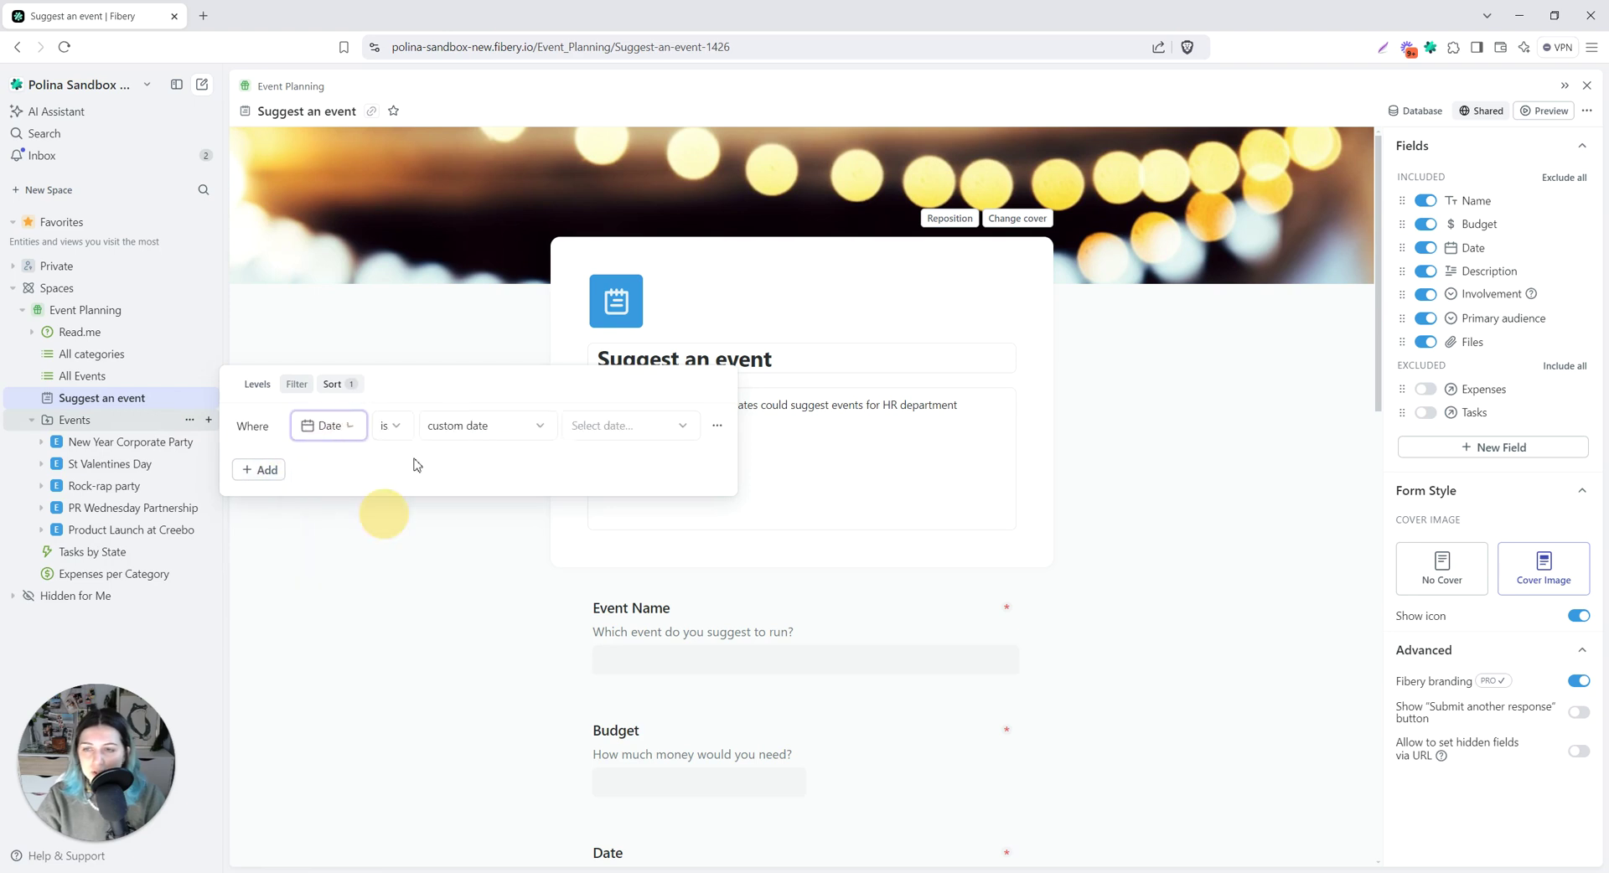
- Set the smart folder's Date filter condition to "is later than" today and close the configuration
{"action": "left_click", "coordinate": [387, 426]}
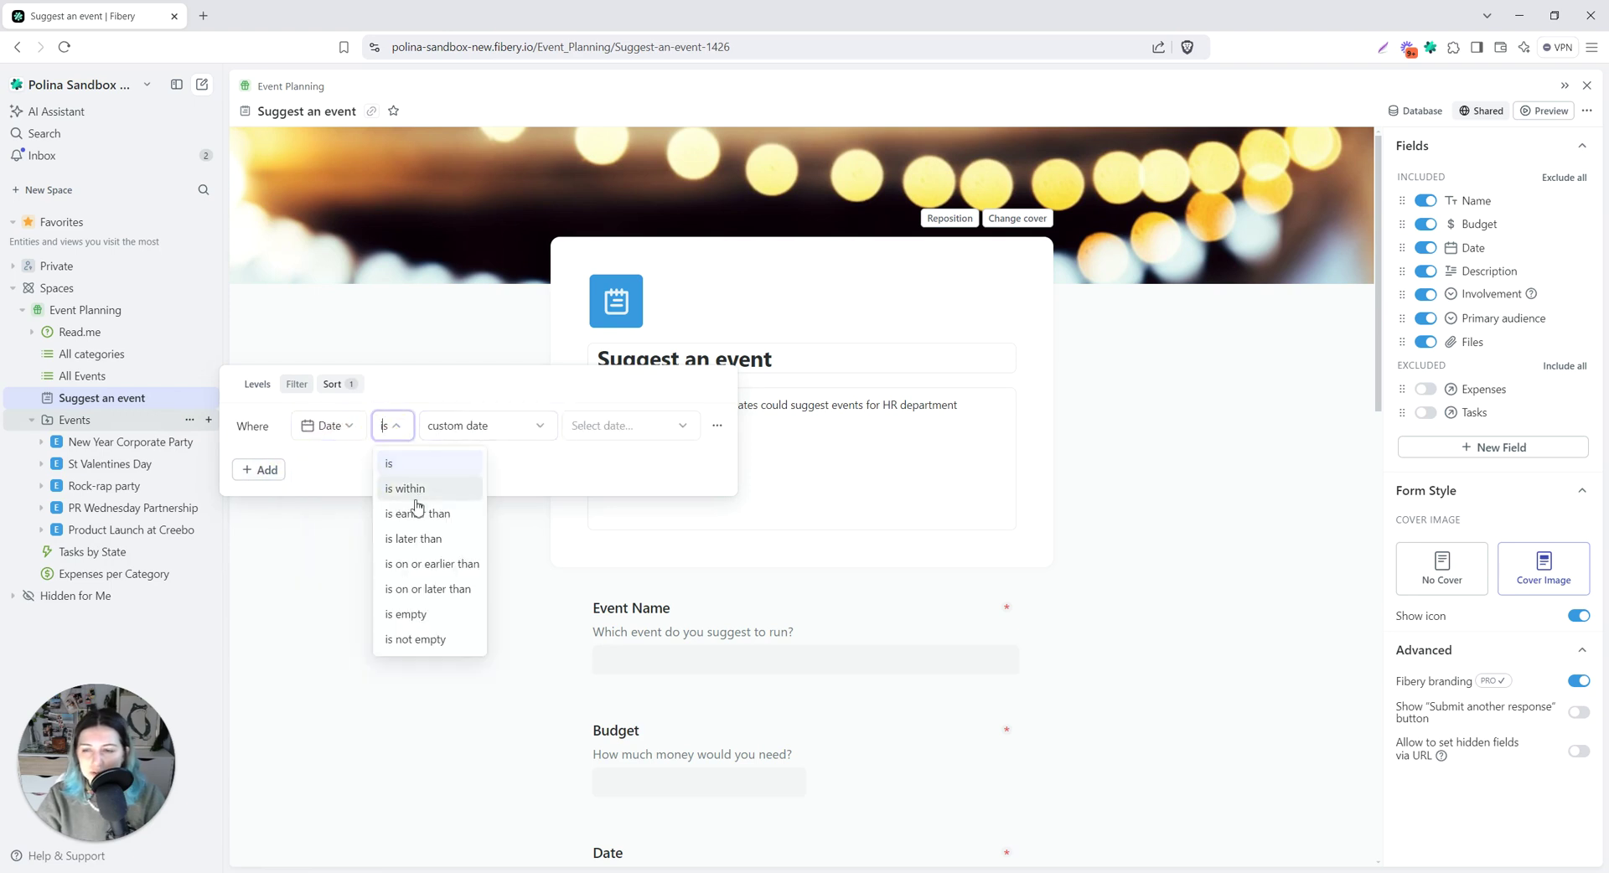
{"action": "left_click", "coordinate": [413, 538]}
{"action": "left_click", "coordinate": [499, 426]}
{"action": "left_click", "coordinate": [497, 470]}
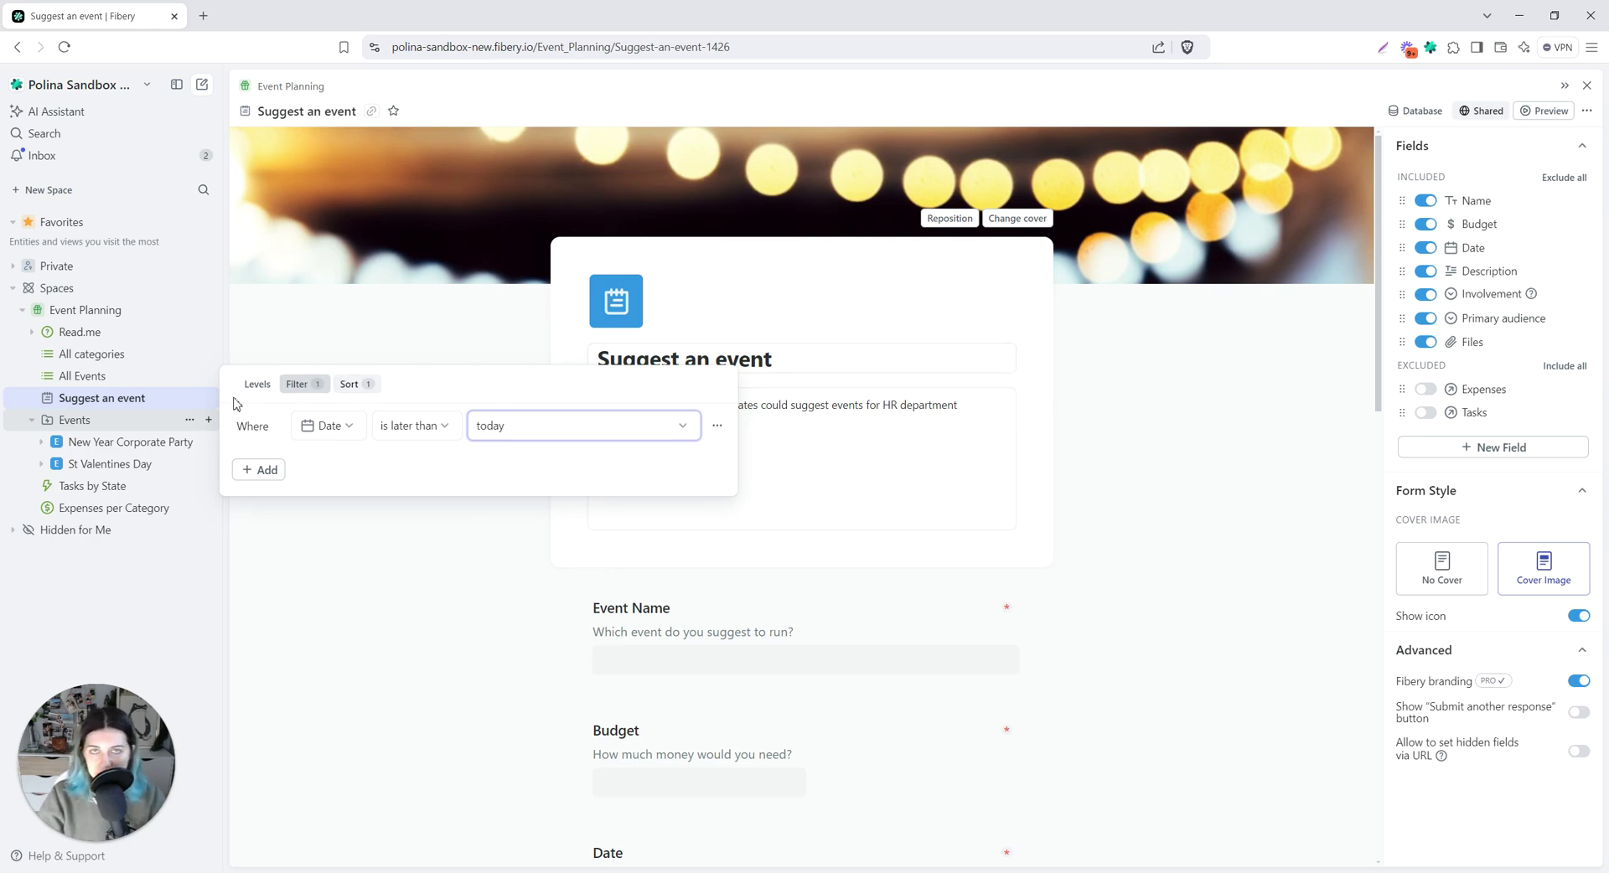
{"action": "left_click", "coordinate": [356, 538]}
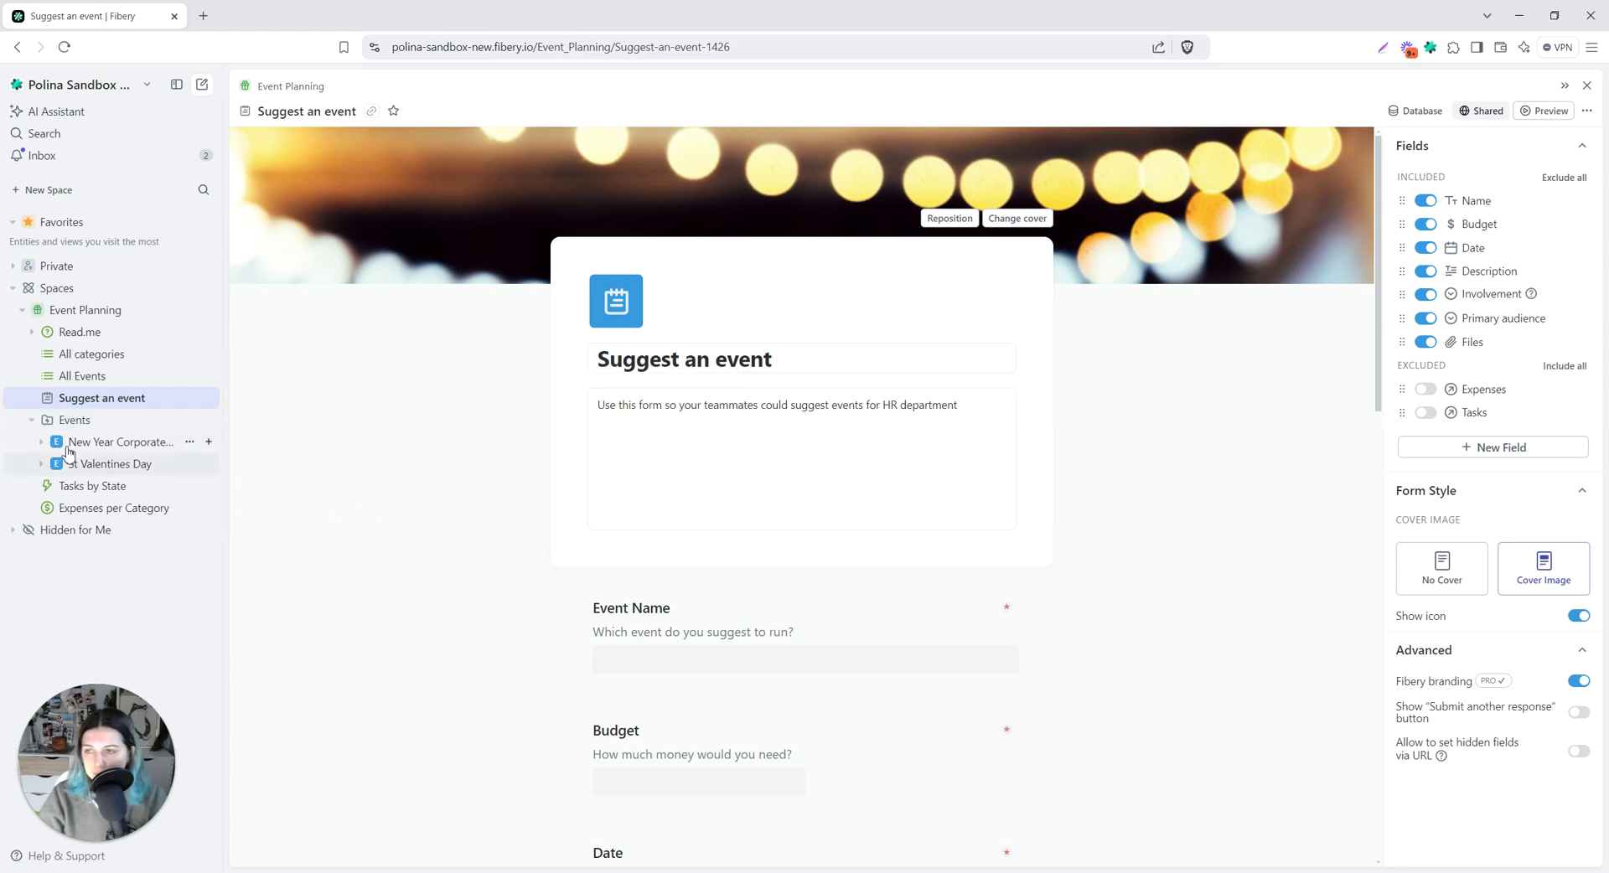
- Expand the views nested under New Year Corporate Party and St Valentines Day, and create a new event in the Events folder with its views expanded
{"action": "left_click", "coordinate": [41, 443]}
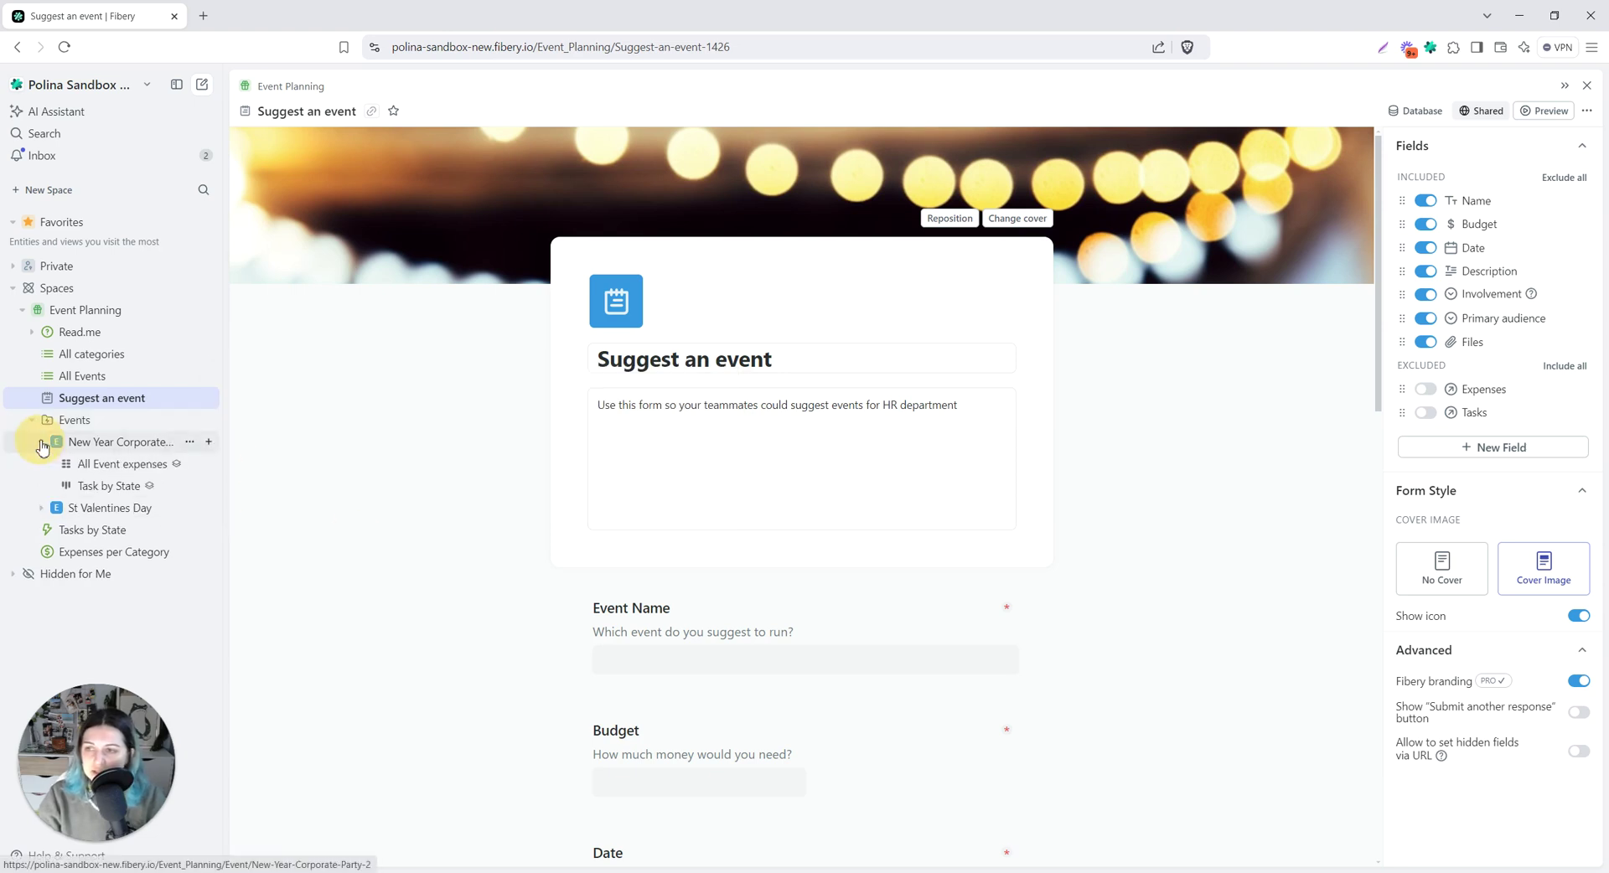
{"action": "left_click", "coordinate": [42, 509]}
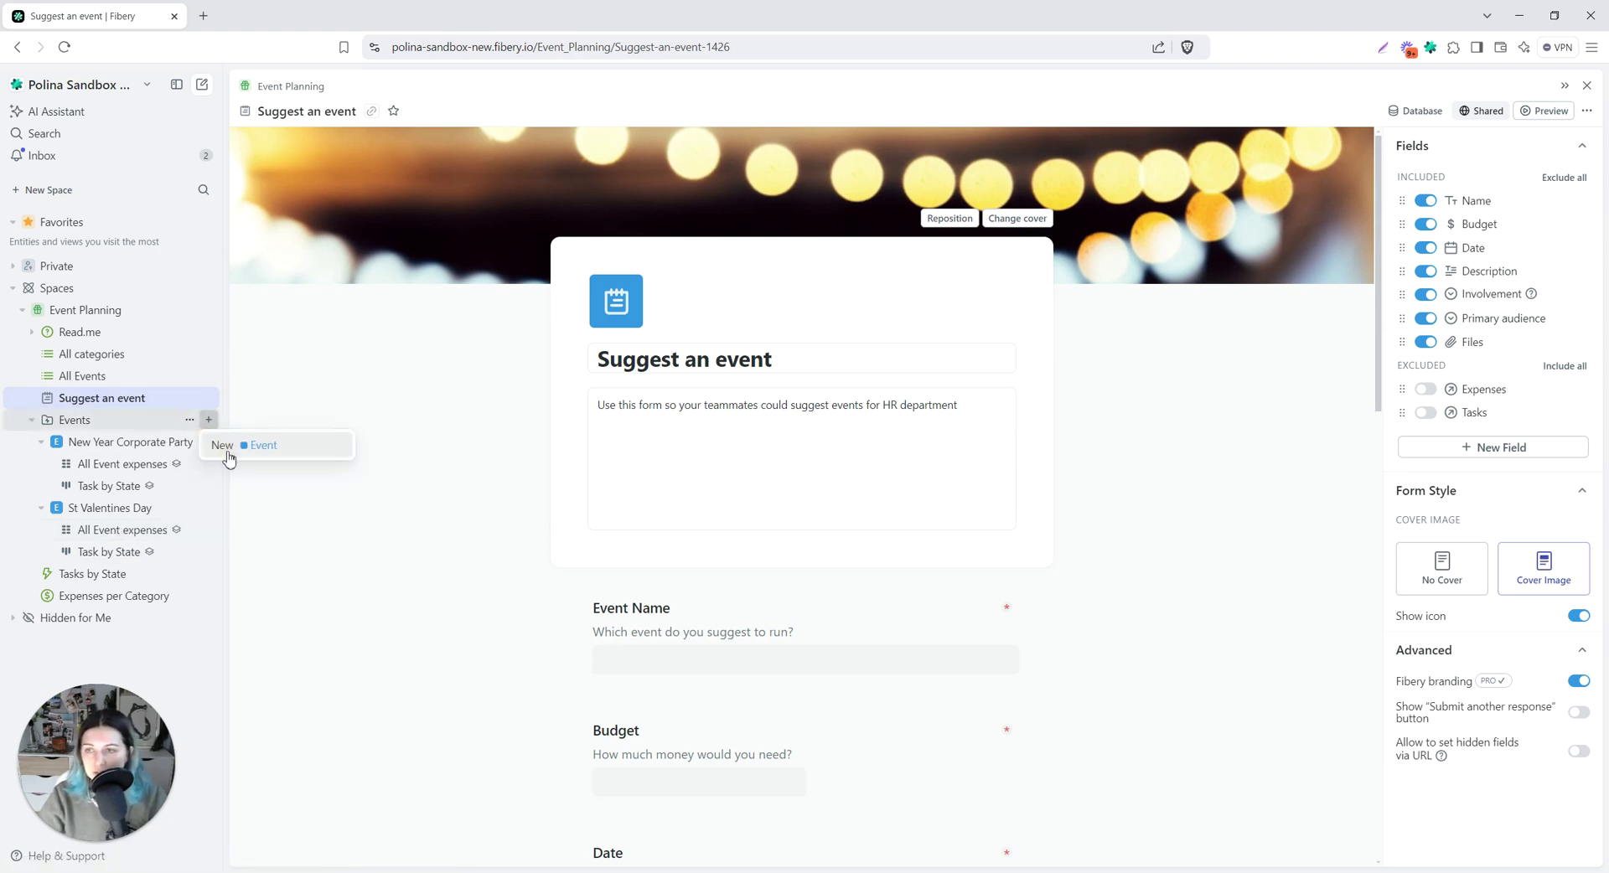
{"action": "left_click", "coordinate": [208, 420]}
{"action": "left_click", "coordinate": [52, 578]}
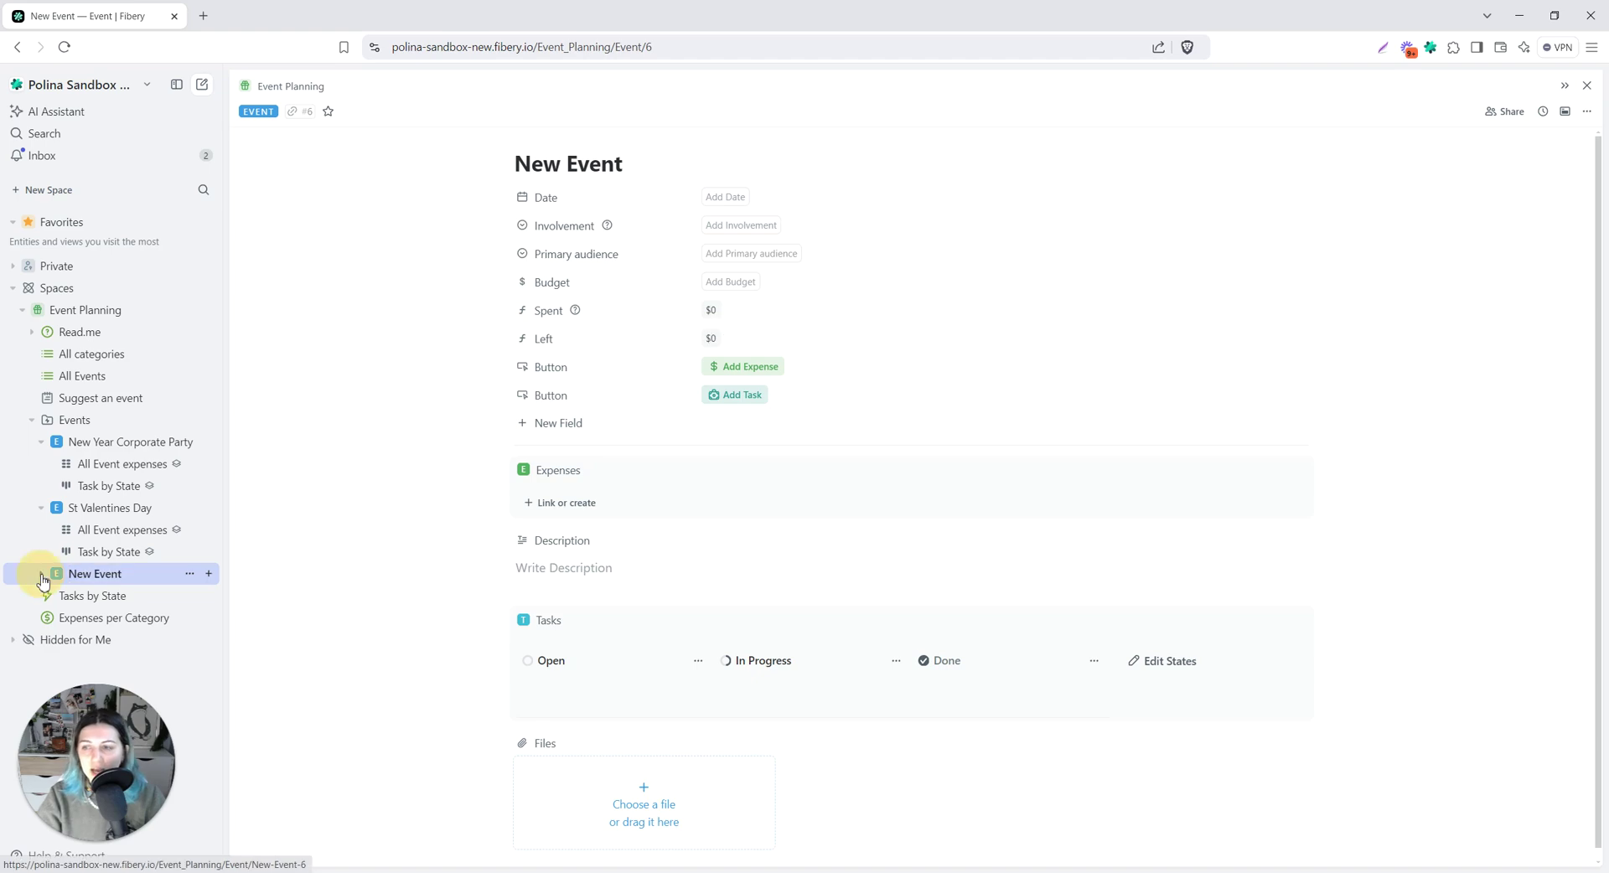
{"action": "left_click", "coordinate": [41, 575]}
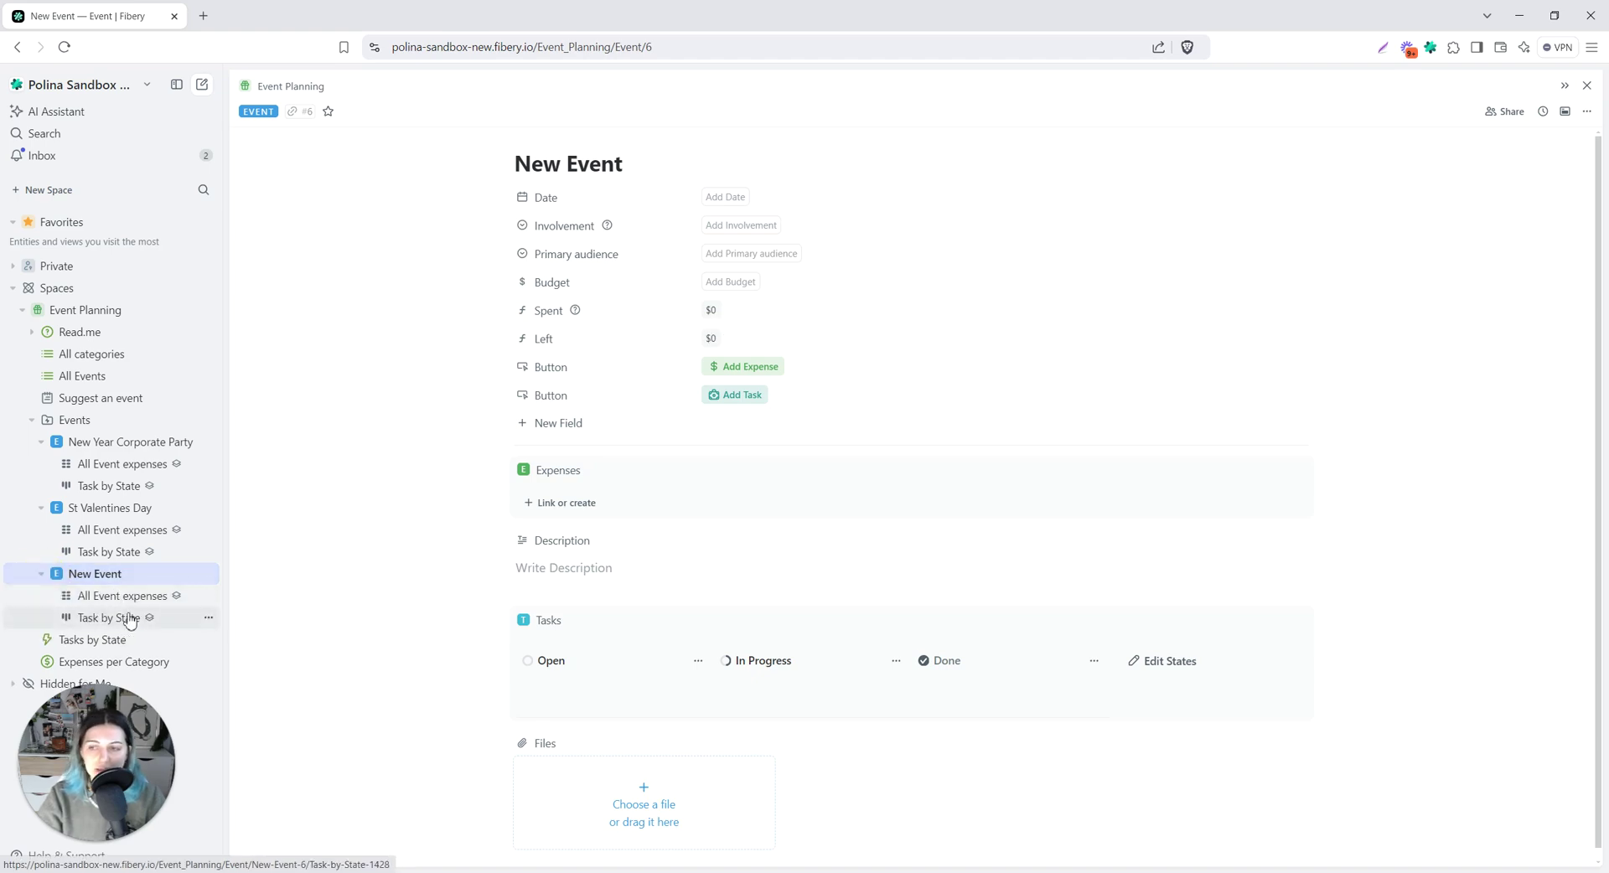
- Compare the All Event expenses and Task by State views nested under the different events in the Events folder
{"action": "left_click", "coordinate": [140, 466]}
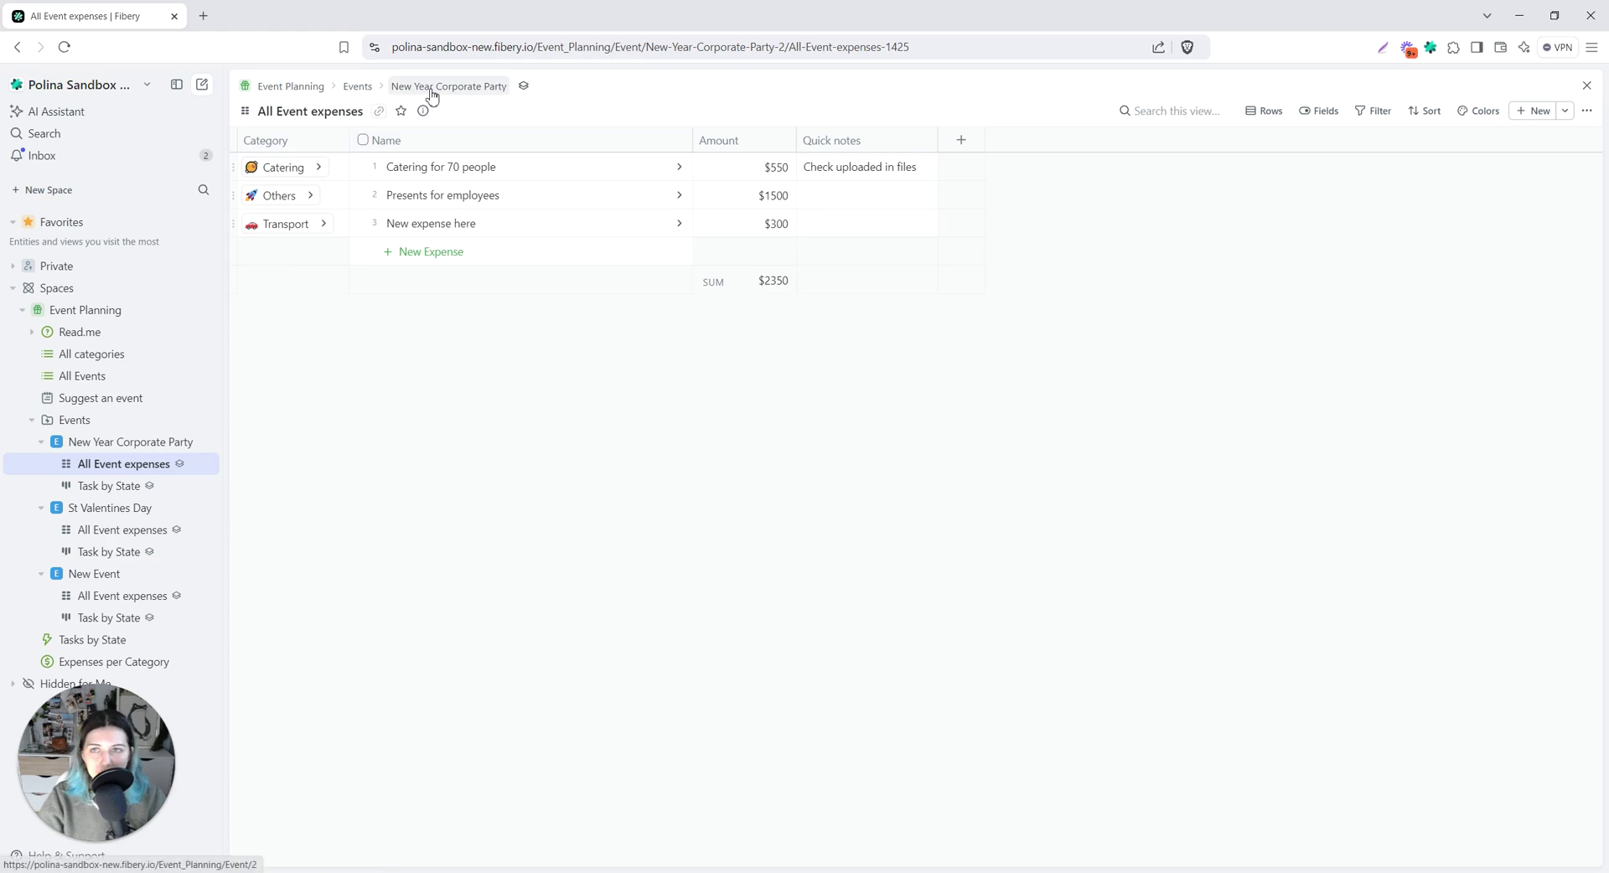
{"action": "left_click", "coordinate": [124, 541]}
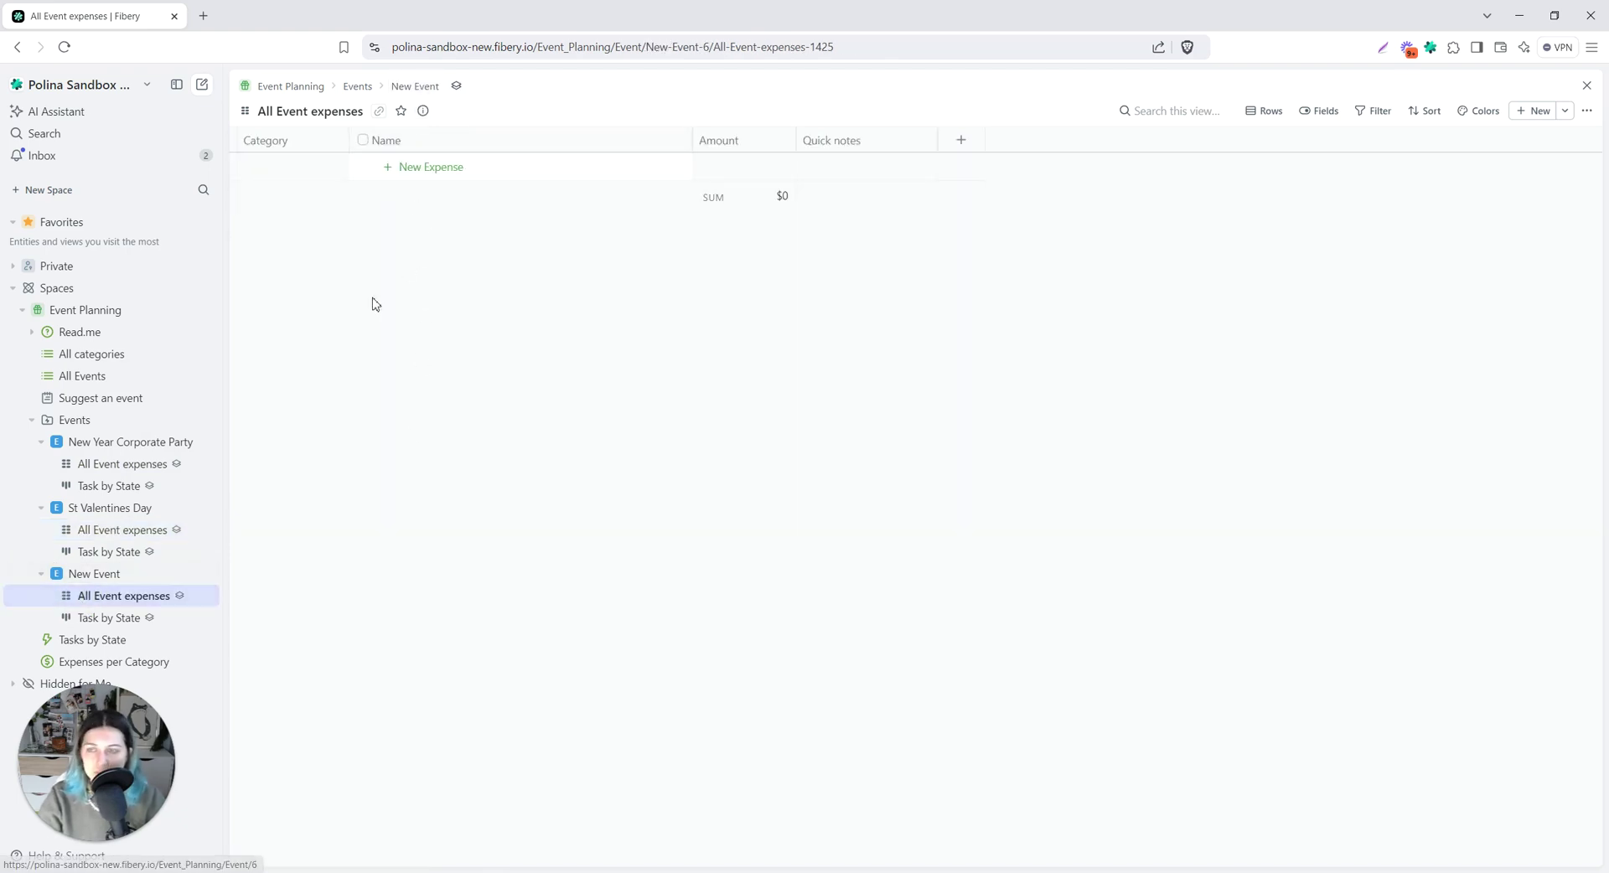
{"action": "left_click", "coordinate": [97, 486]}
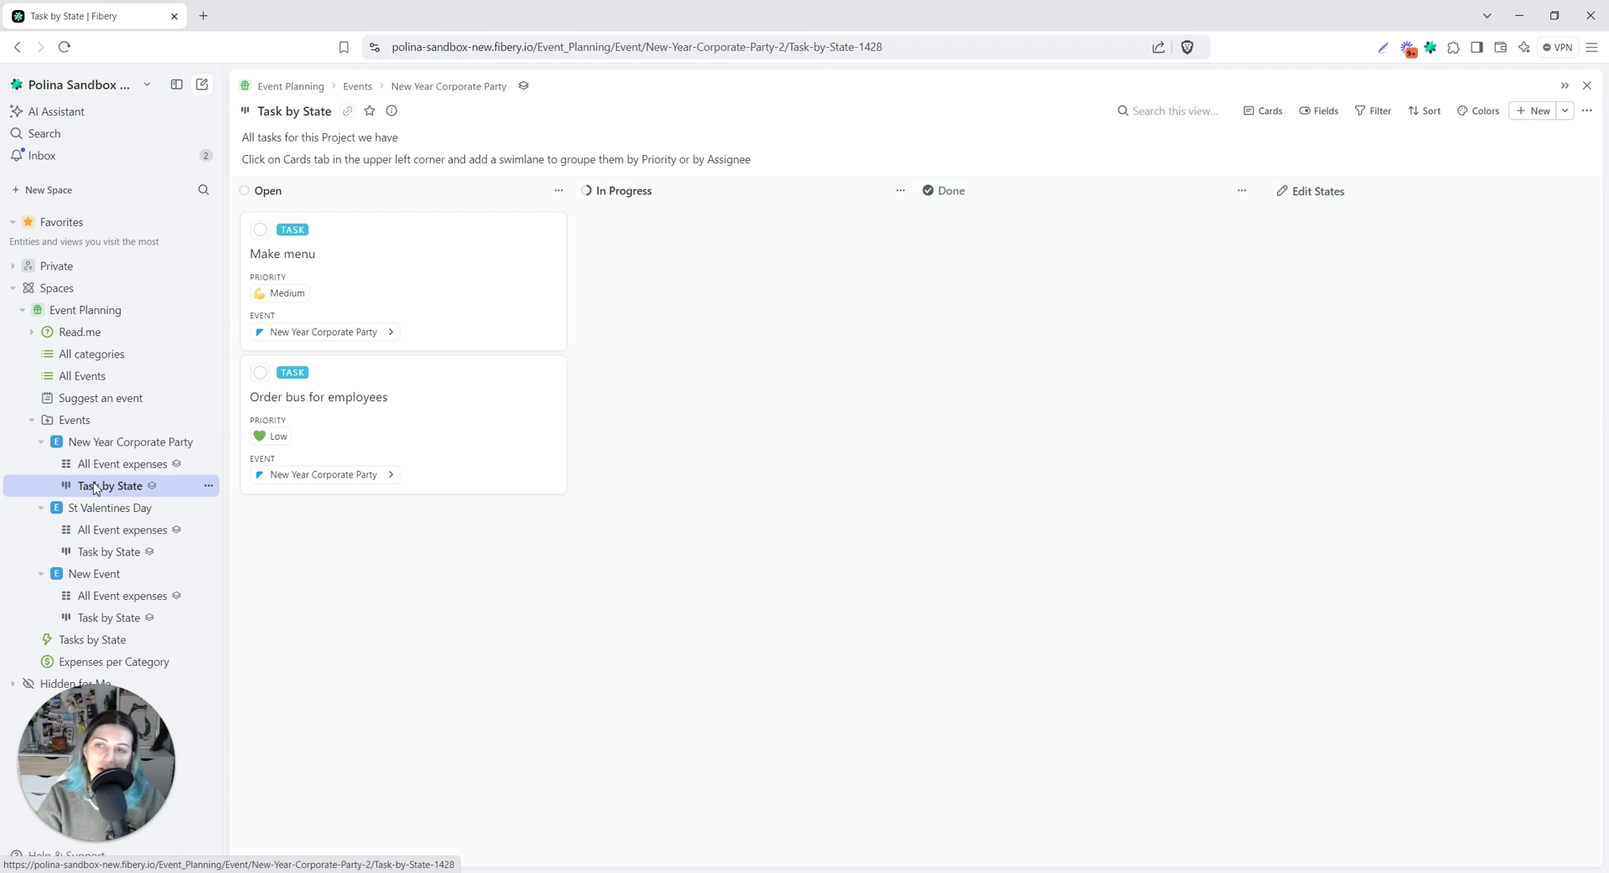
{"action": "left_click", "coordinate": [104, 555]}
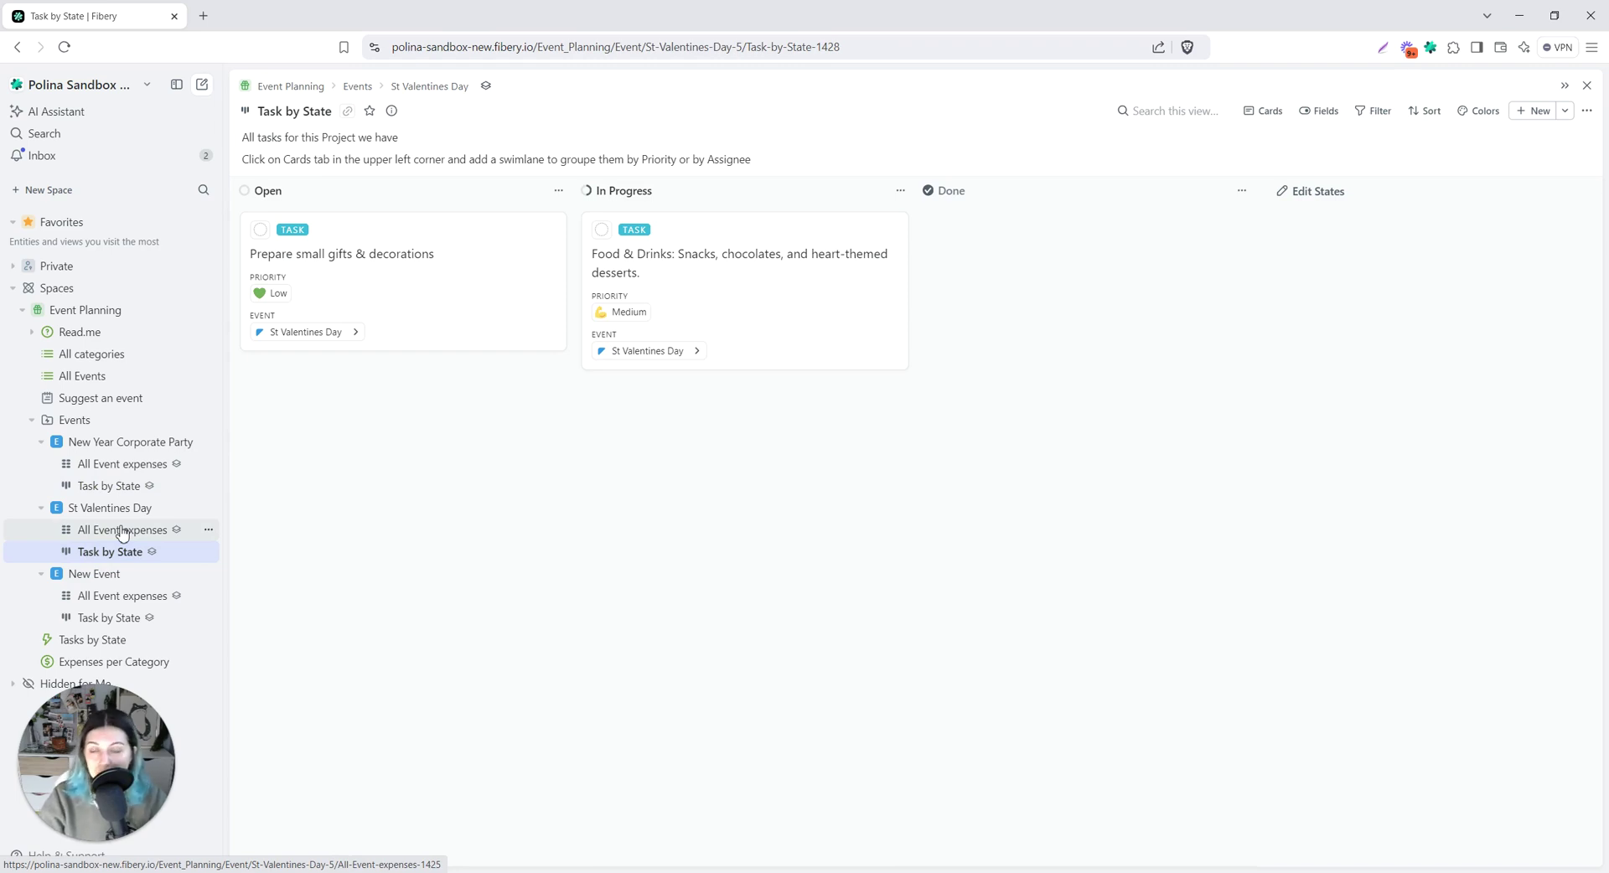
- Collapse the nested views of New Year Corporate Party, St Valentines Day and New Event
{"action": "left_click", "coordinate": [41, 442]}
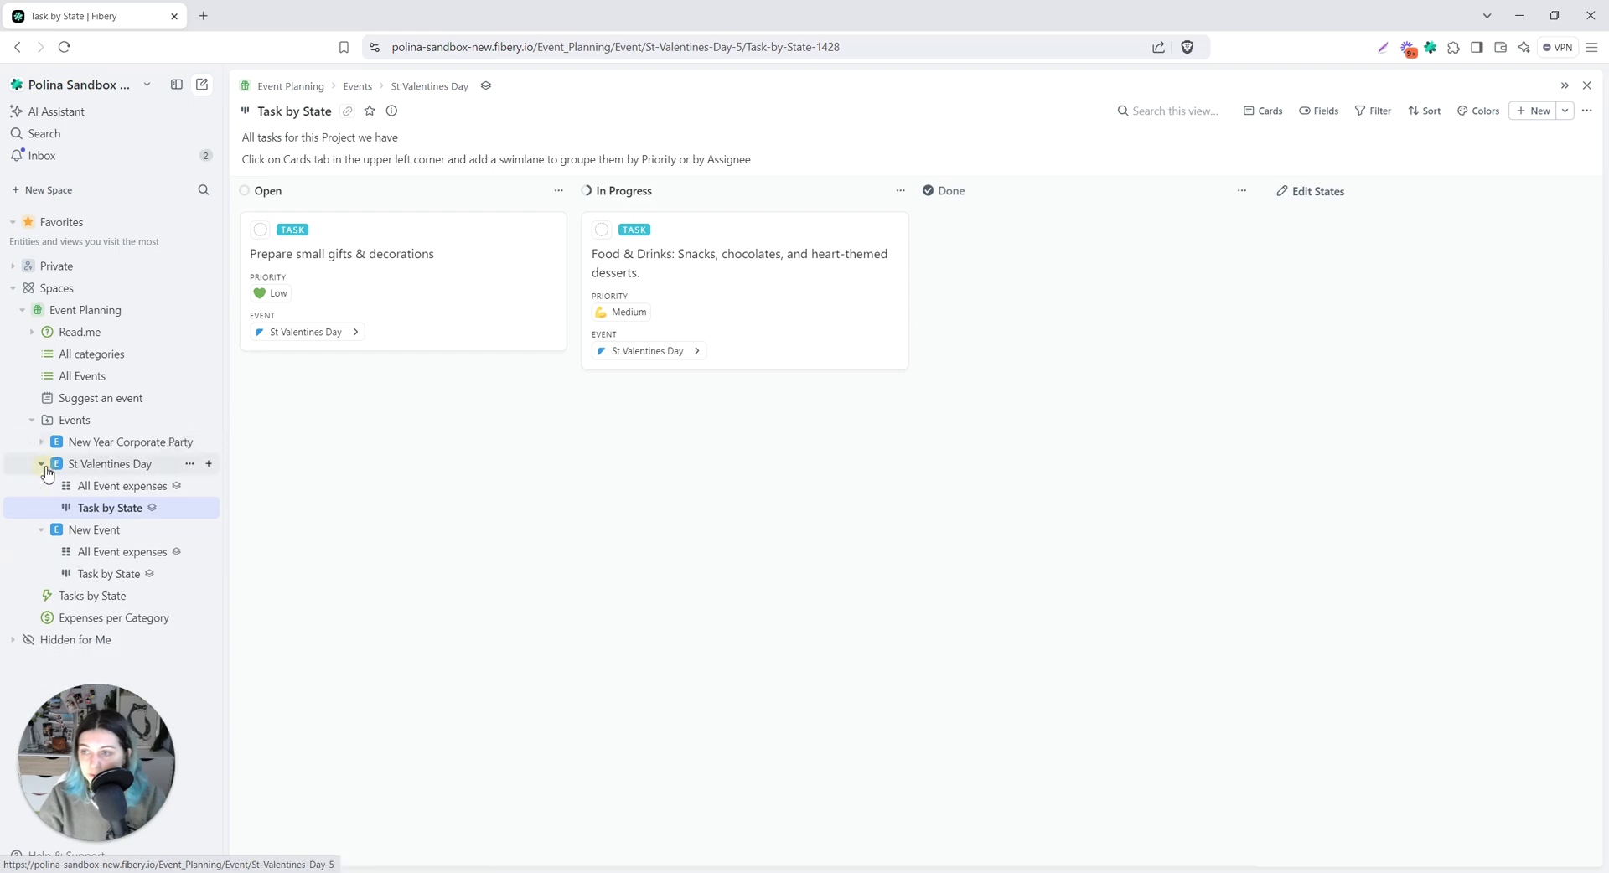
{"action": "left_click", "coordinate": [41, 463]}
{"action": "left_click", "coordinate": [41, 486]}
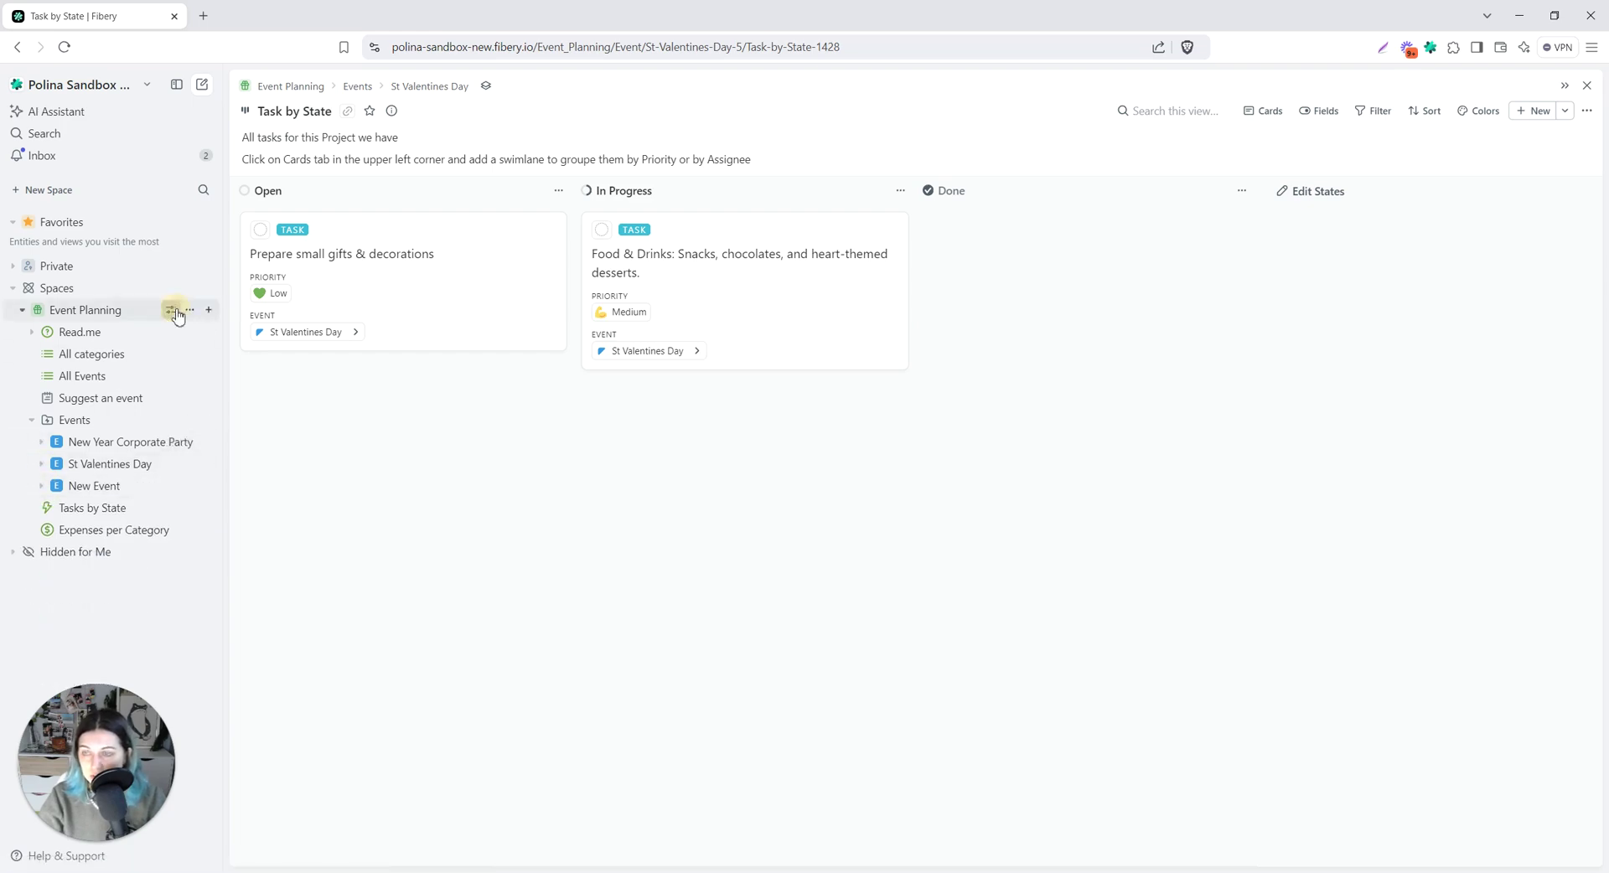
- Open the Event Planning space configuration and show the Task database's "Notify about deadlines" rule
{"action": "left_click", "coordinate": [172, 310]}
{"action": "left_click", "coordinate": [12, 294]}
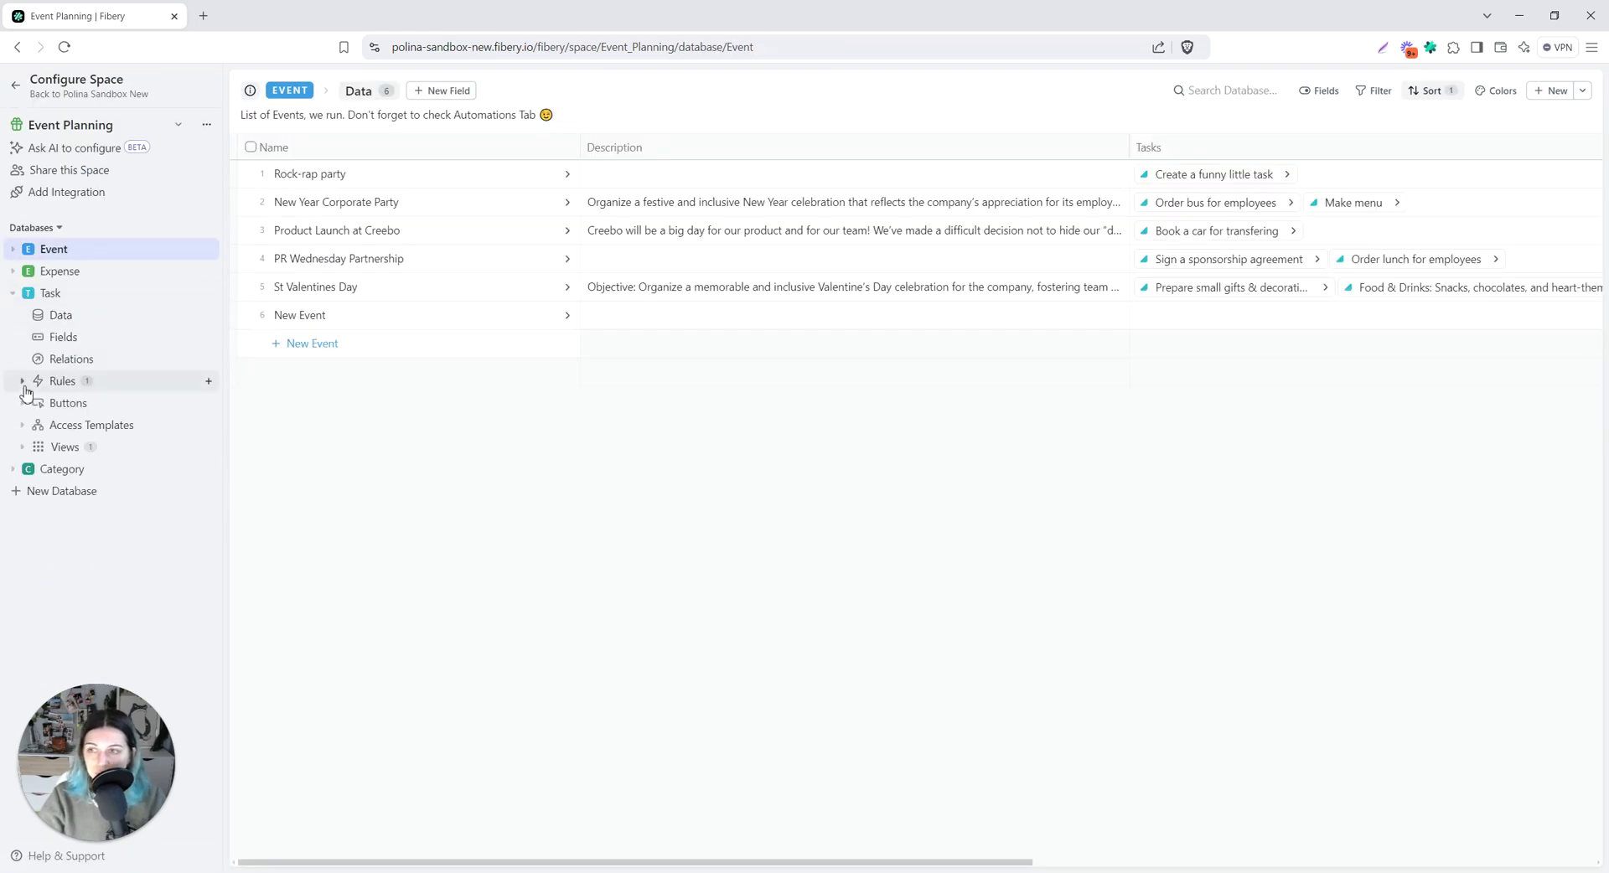
{"action": "left_click", "coordinate": [22, 381]}
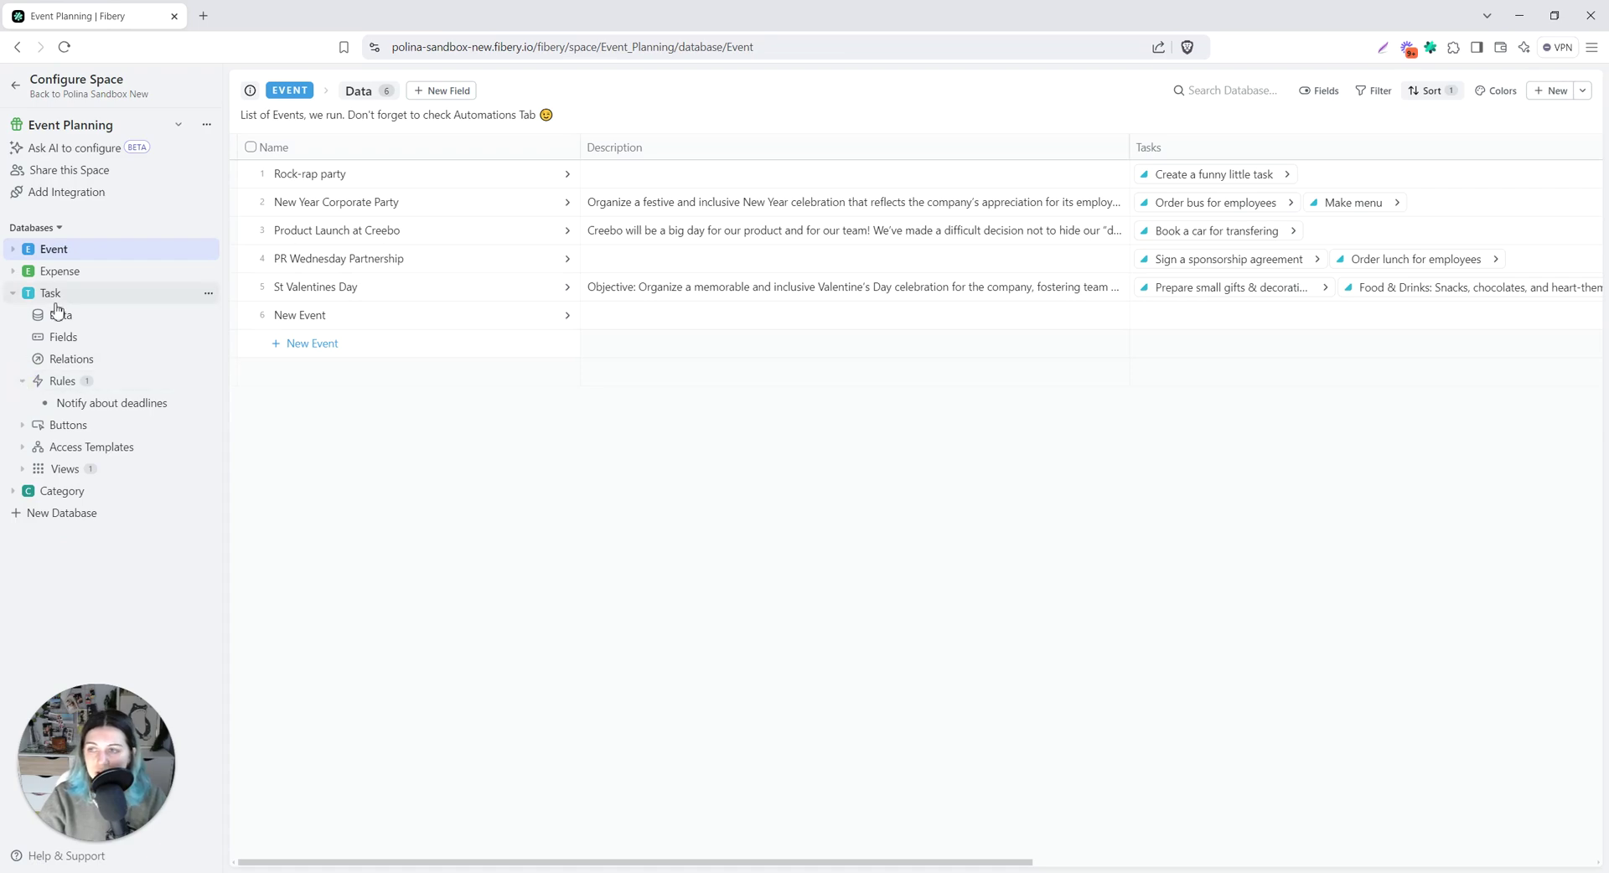
{"action": "left_click", "coordinate": [69, 405]}
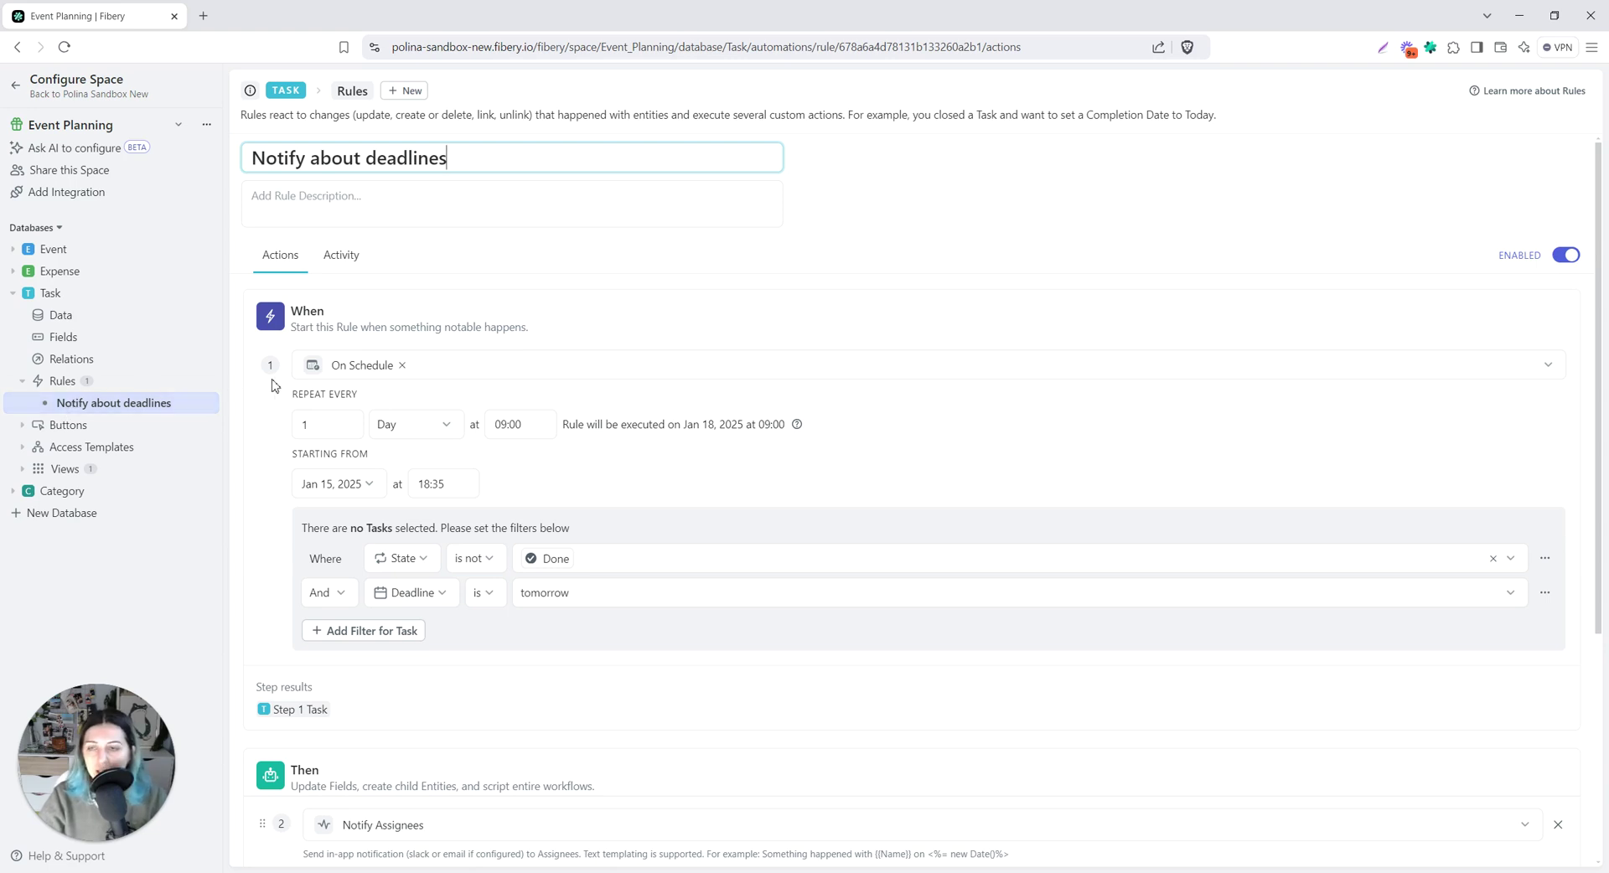
- Review the deadline rule's schedule, task filters and Notify Assignees action, and bring up the help and support options
{"action": "scroll", "coordinate": [272, 385], "scroll_direction": "down", "scroll_amount": 1}
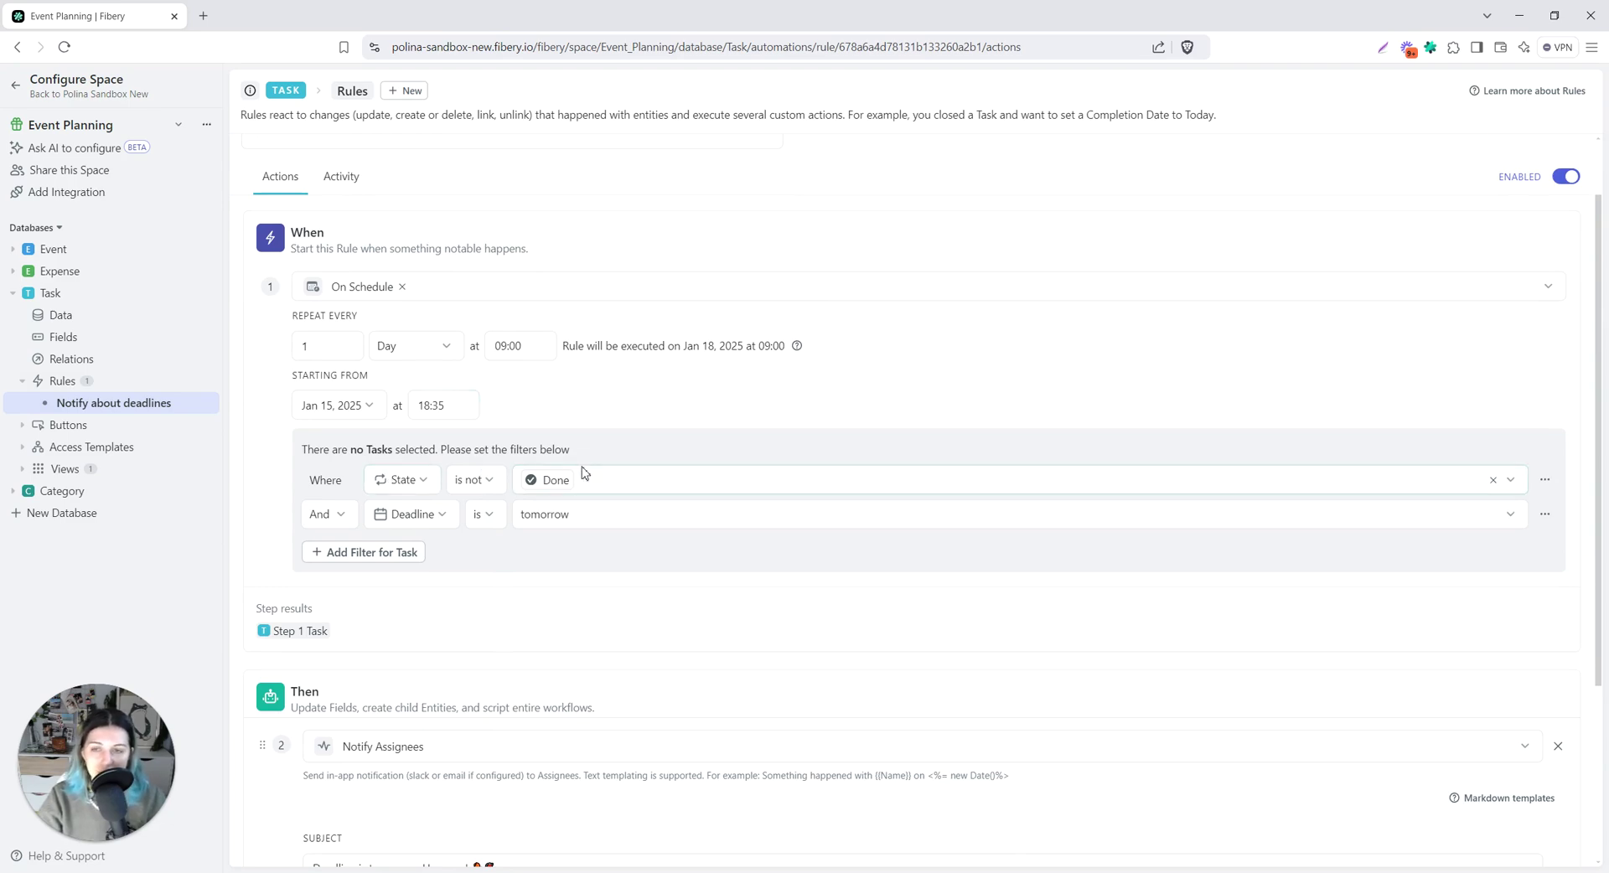
{"action": "scroll", "coordinate": [579, 503], "scroll_direction": "down", "scroll_amount": 3}
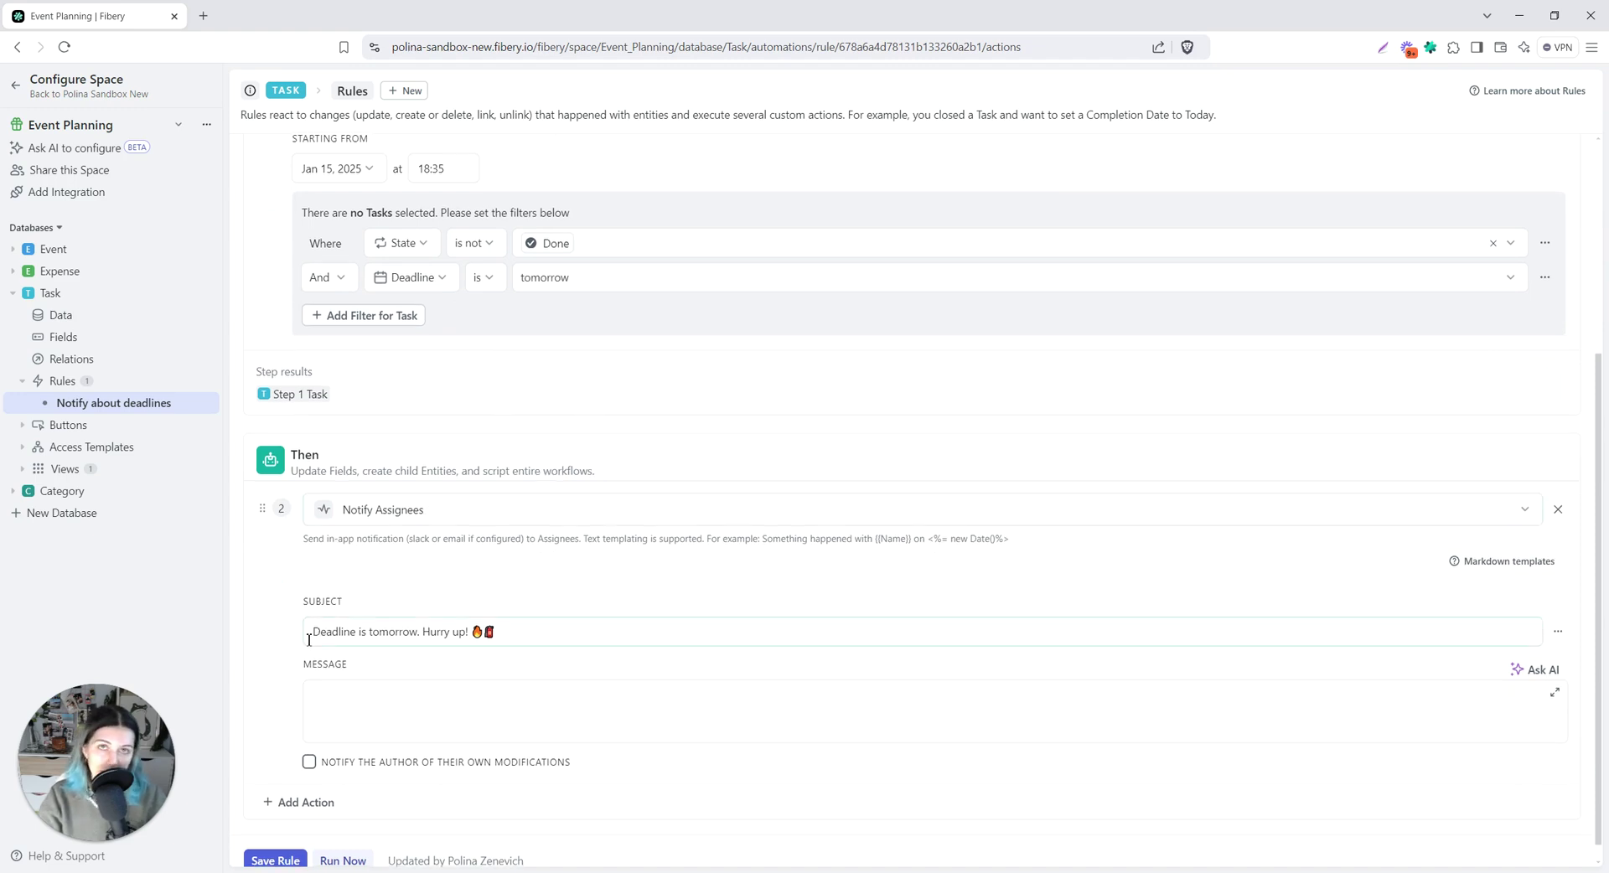
{"action": "scroll", "coordinate": [311, 646], "scroll_direction": "down", "scroll_amount": 1}
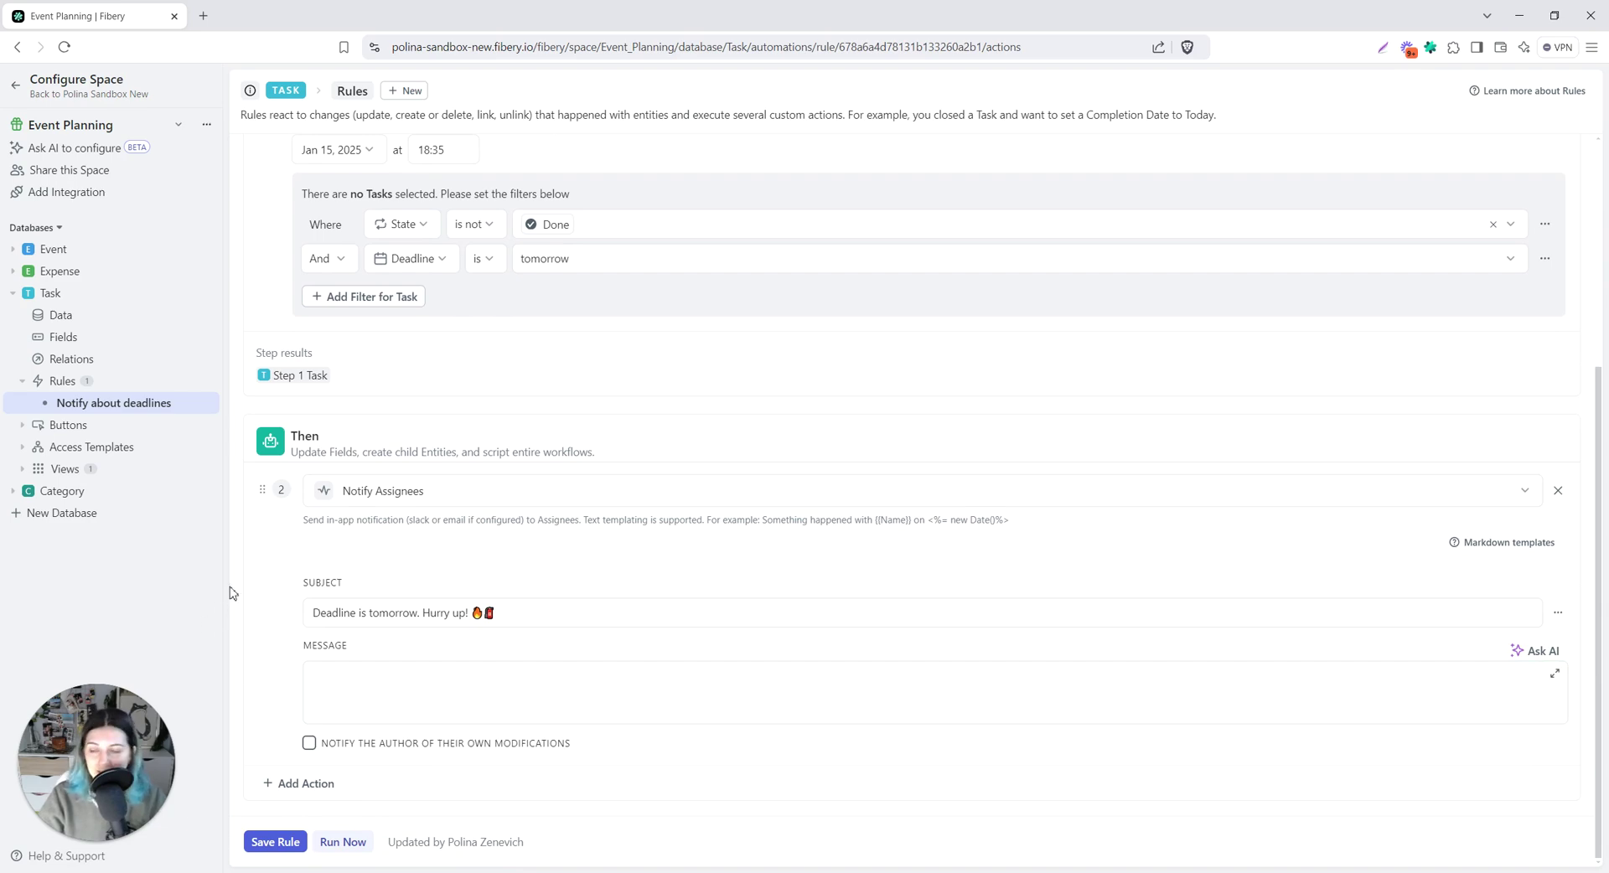
{"action": "scroll", "coordinate": [233, 590], "scroll_direction": "up", "scroll_amount": 4}
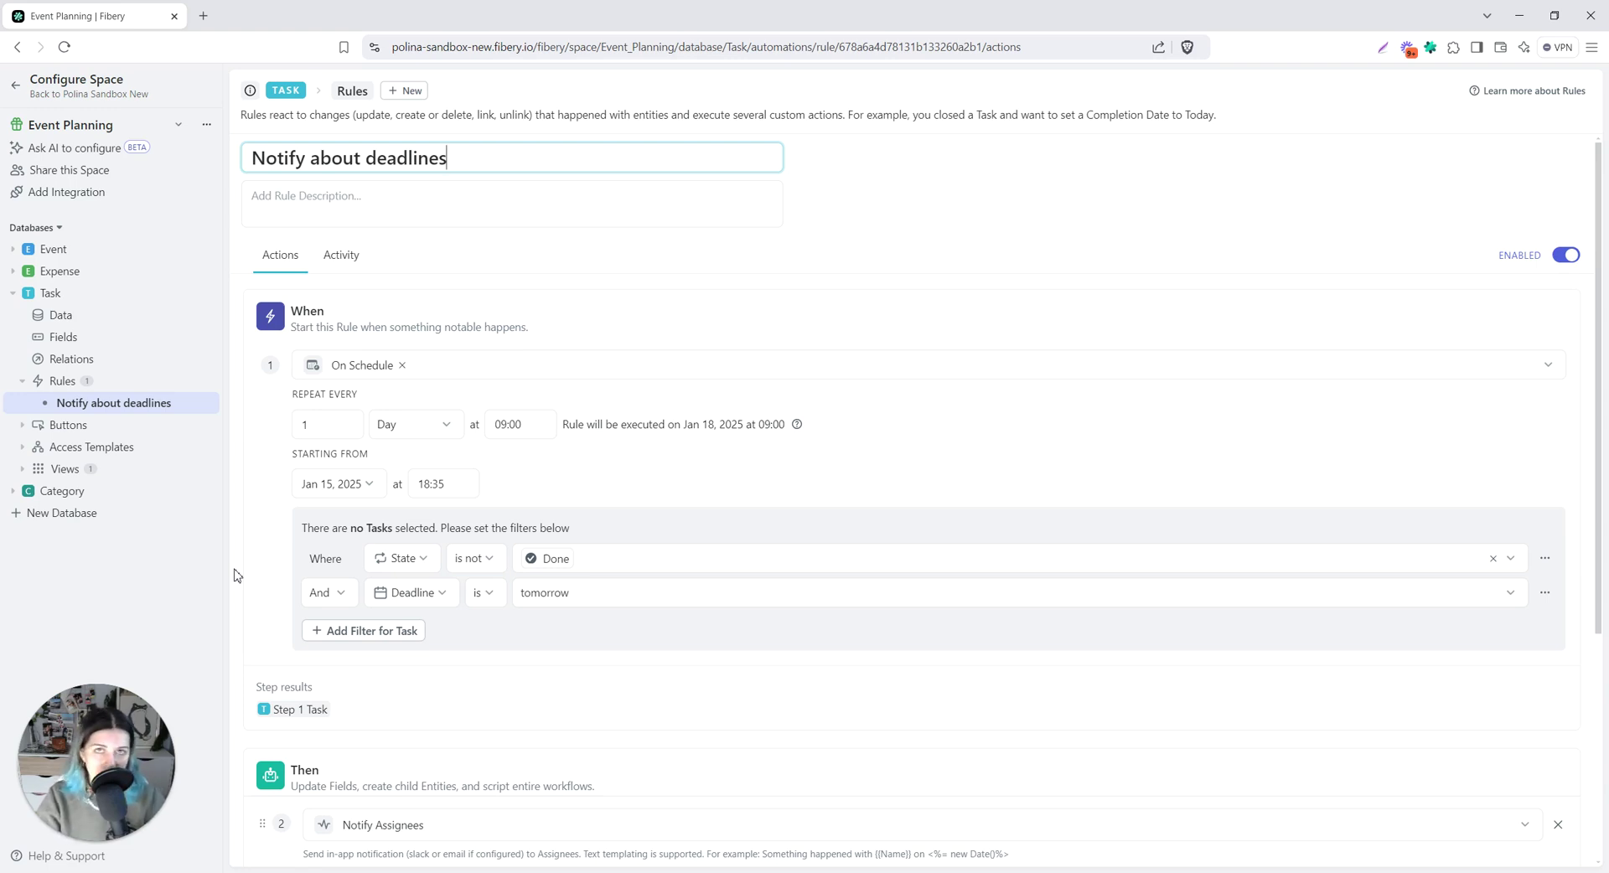
{"action": "scroll", "coordinate": [244, 553], "scroll_direction": "down", "scroll_amount": 4}
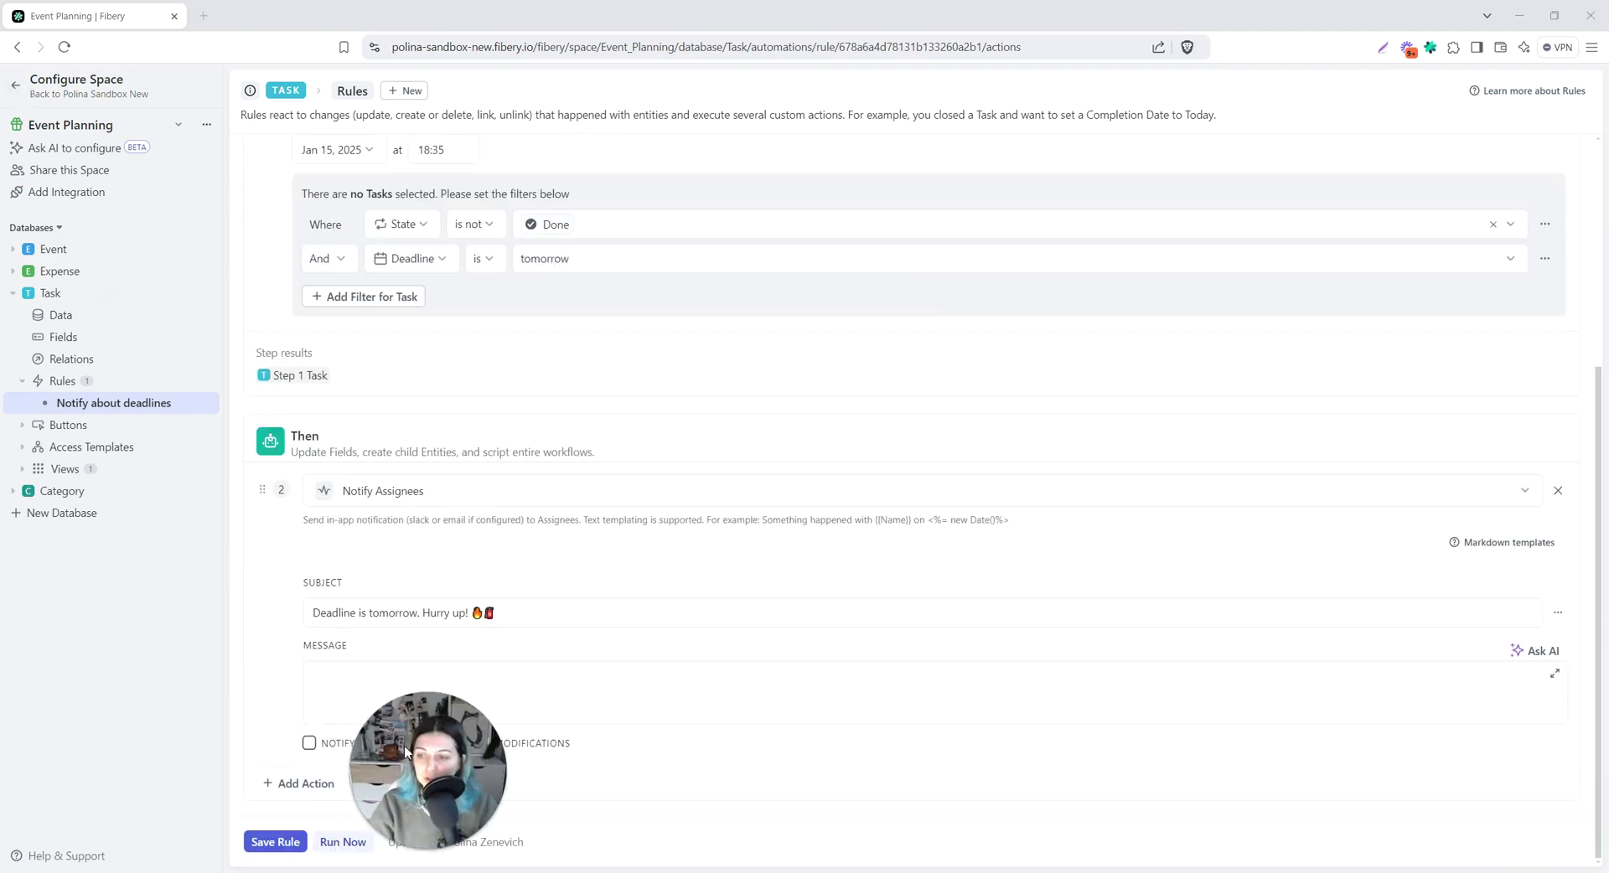
{"action": "left_click", "coordinate": [82, 857]}
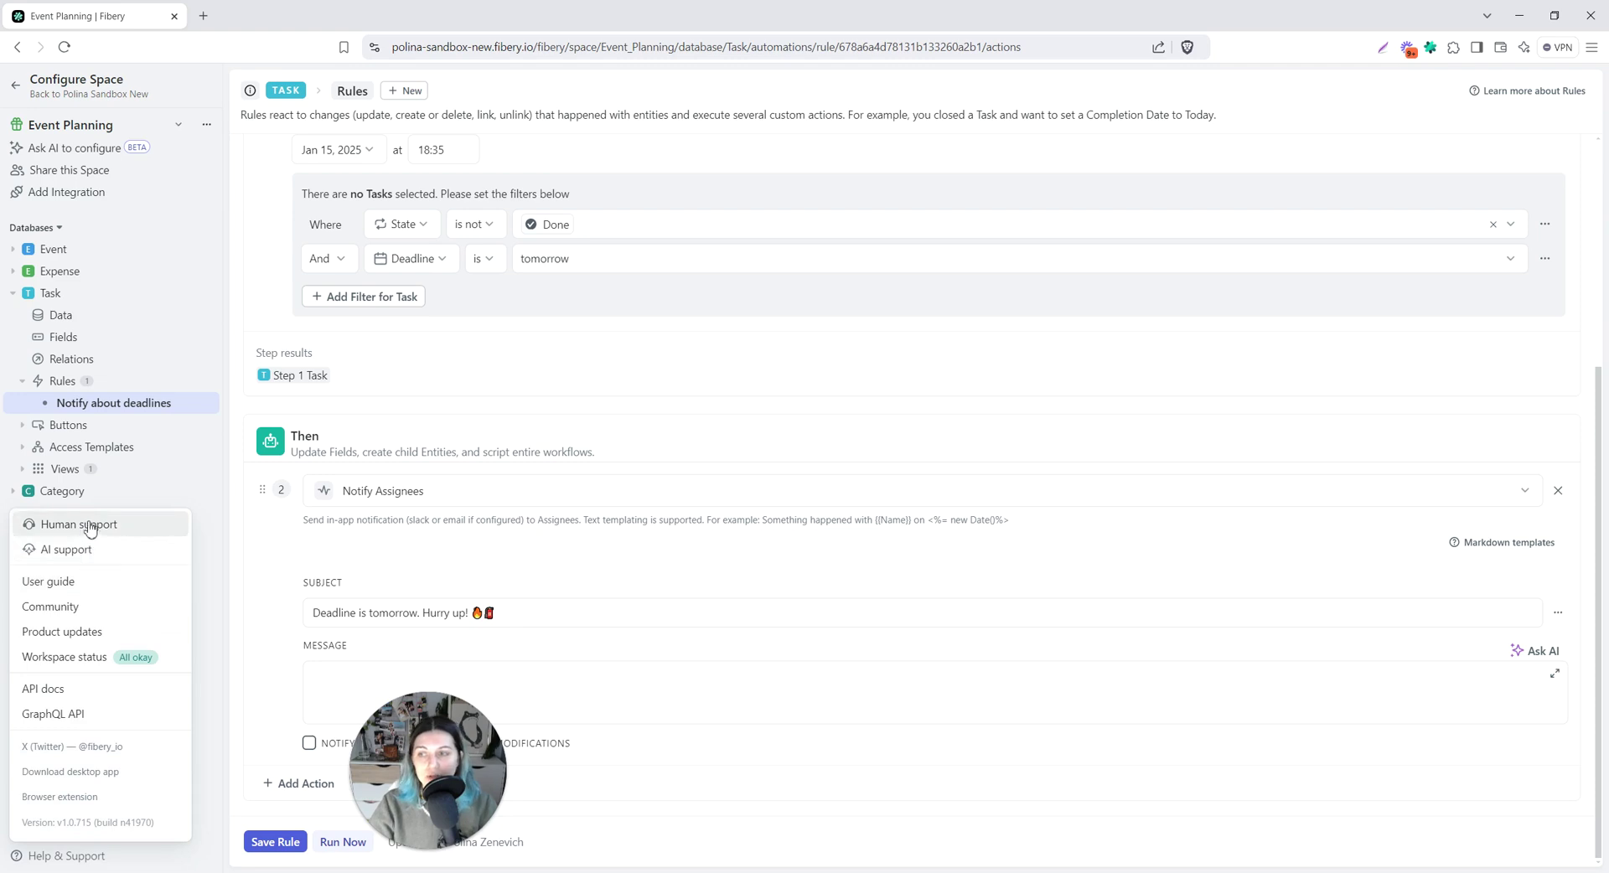